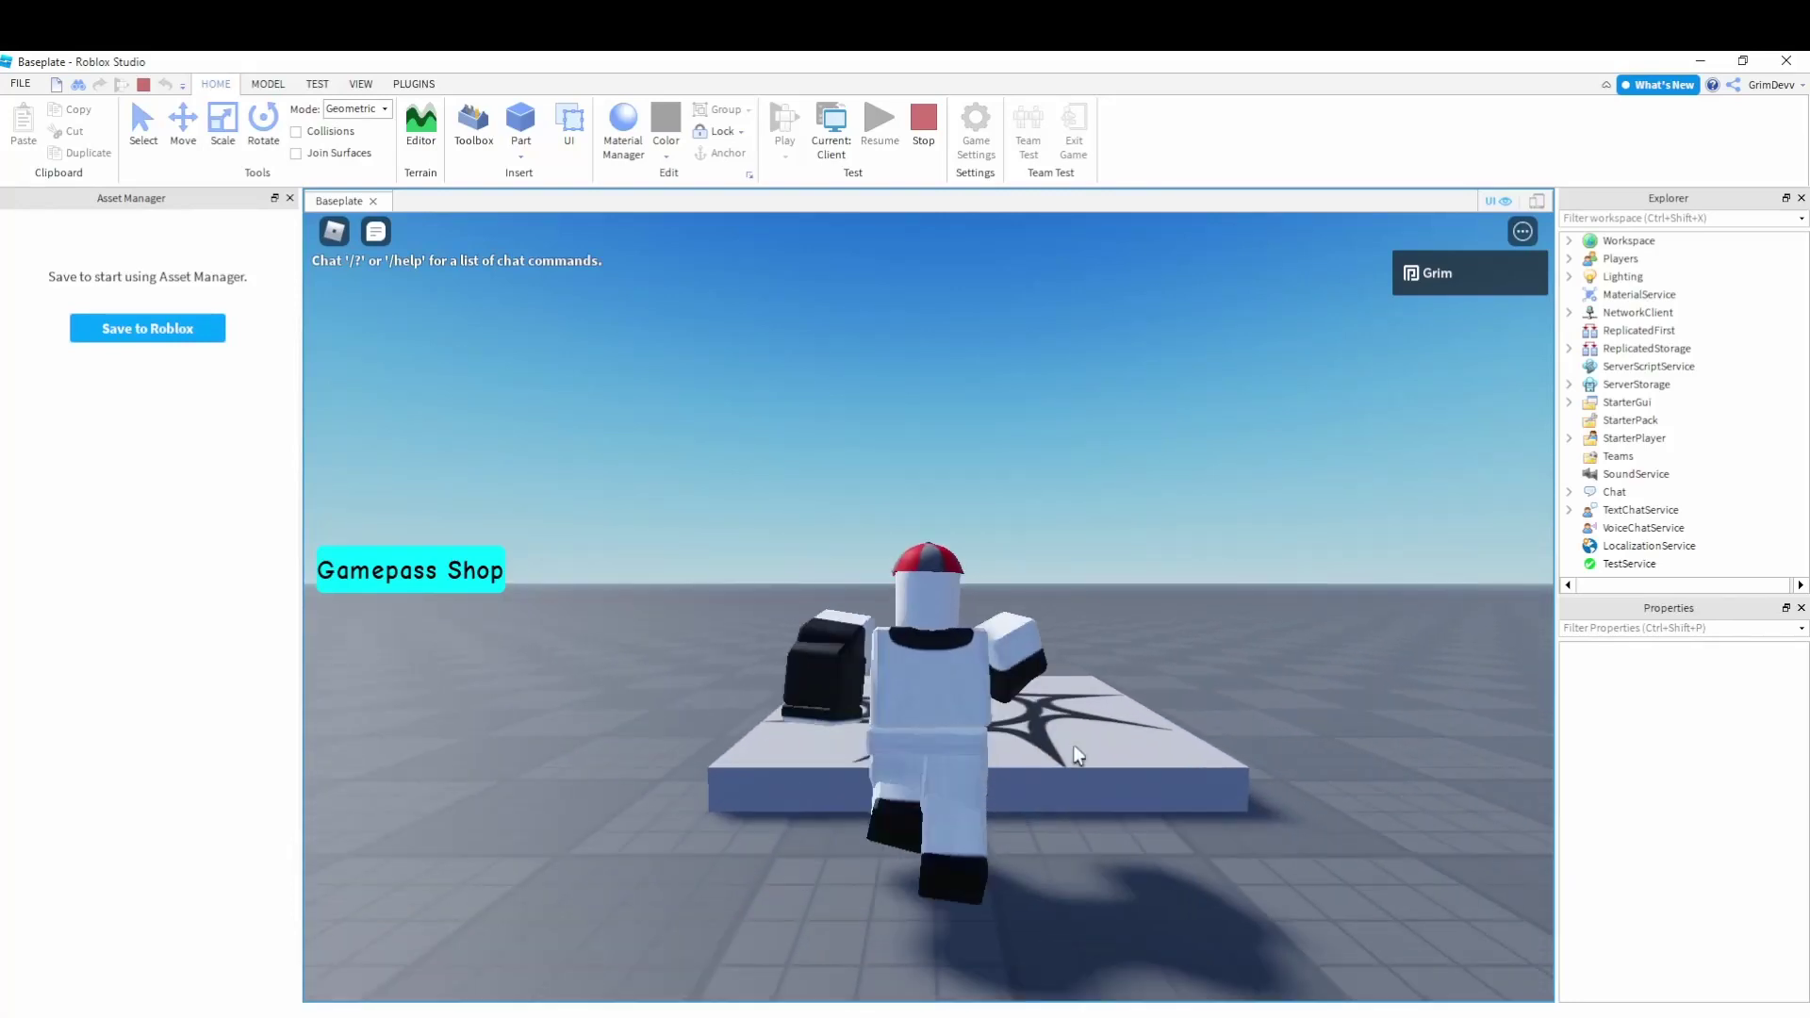
# Play-test the shop: open GamePasses, try the 150 VIP purchase, cancel it, and close the panel
pyautogui.click(412, 589)
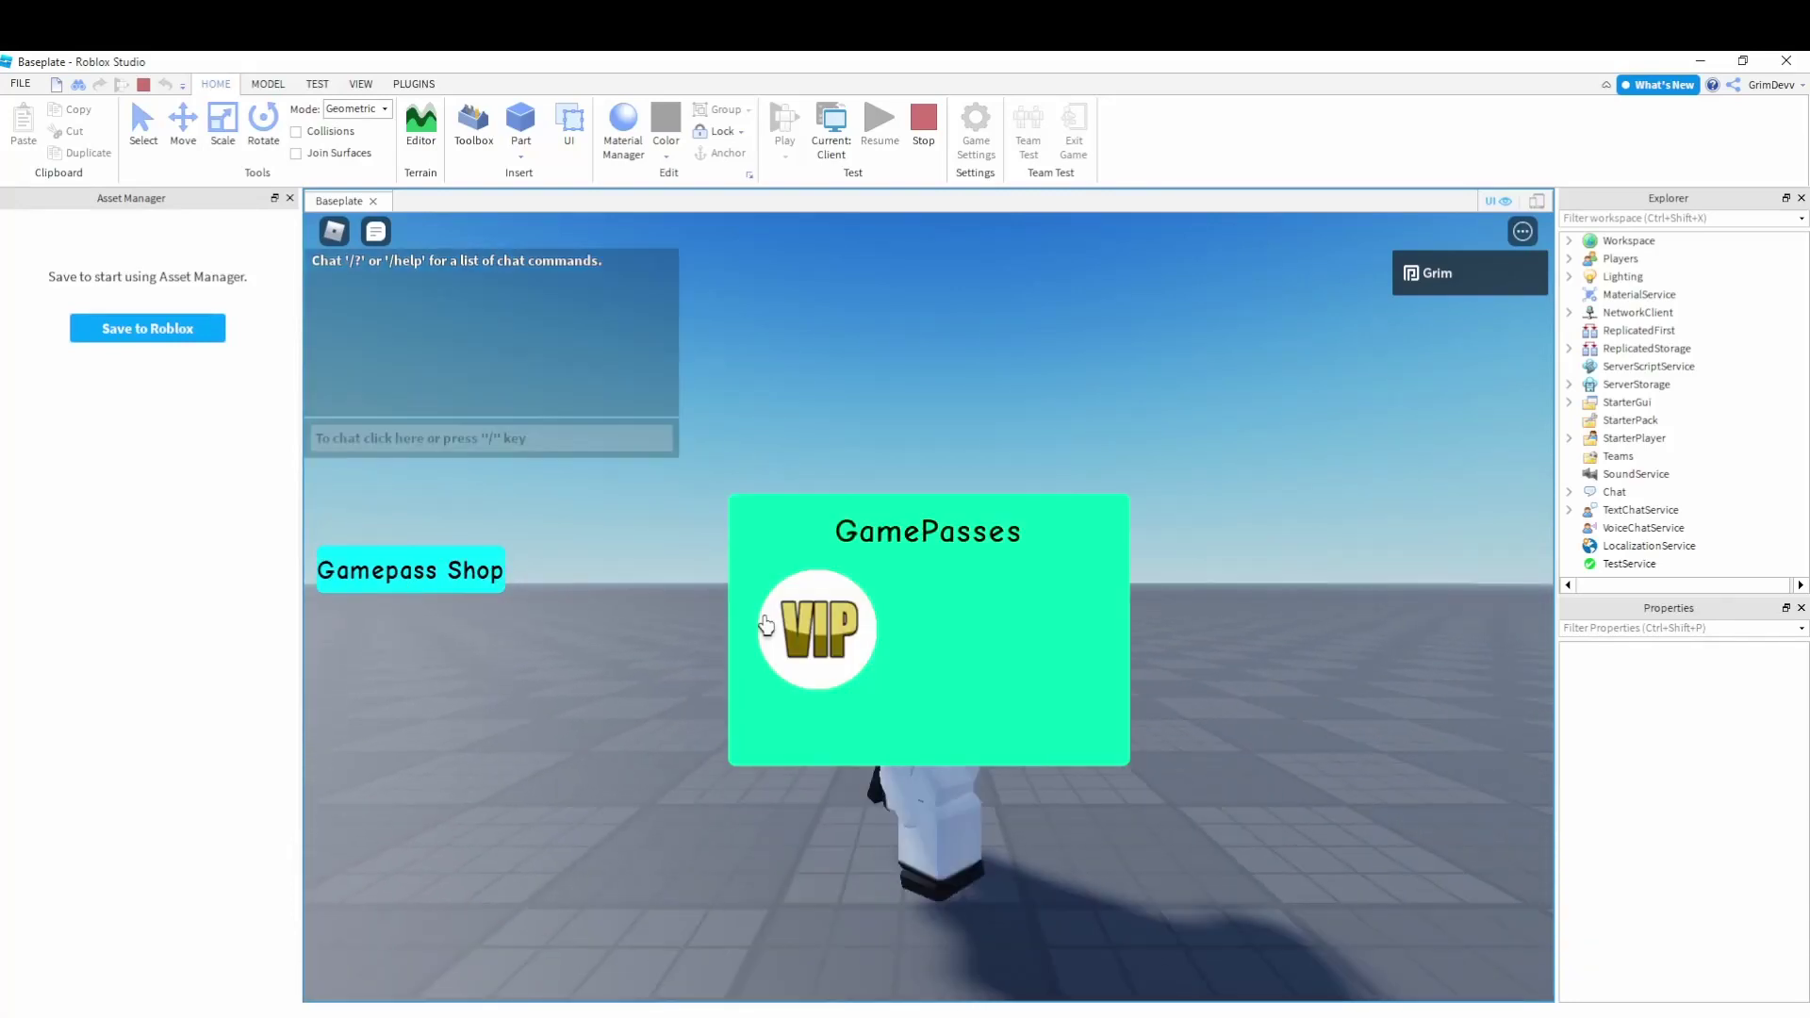
pyautogui.click(818, 630)
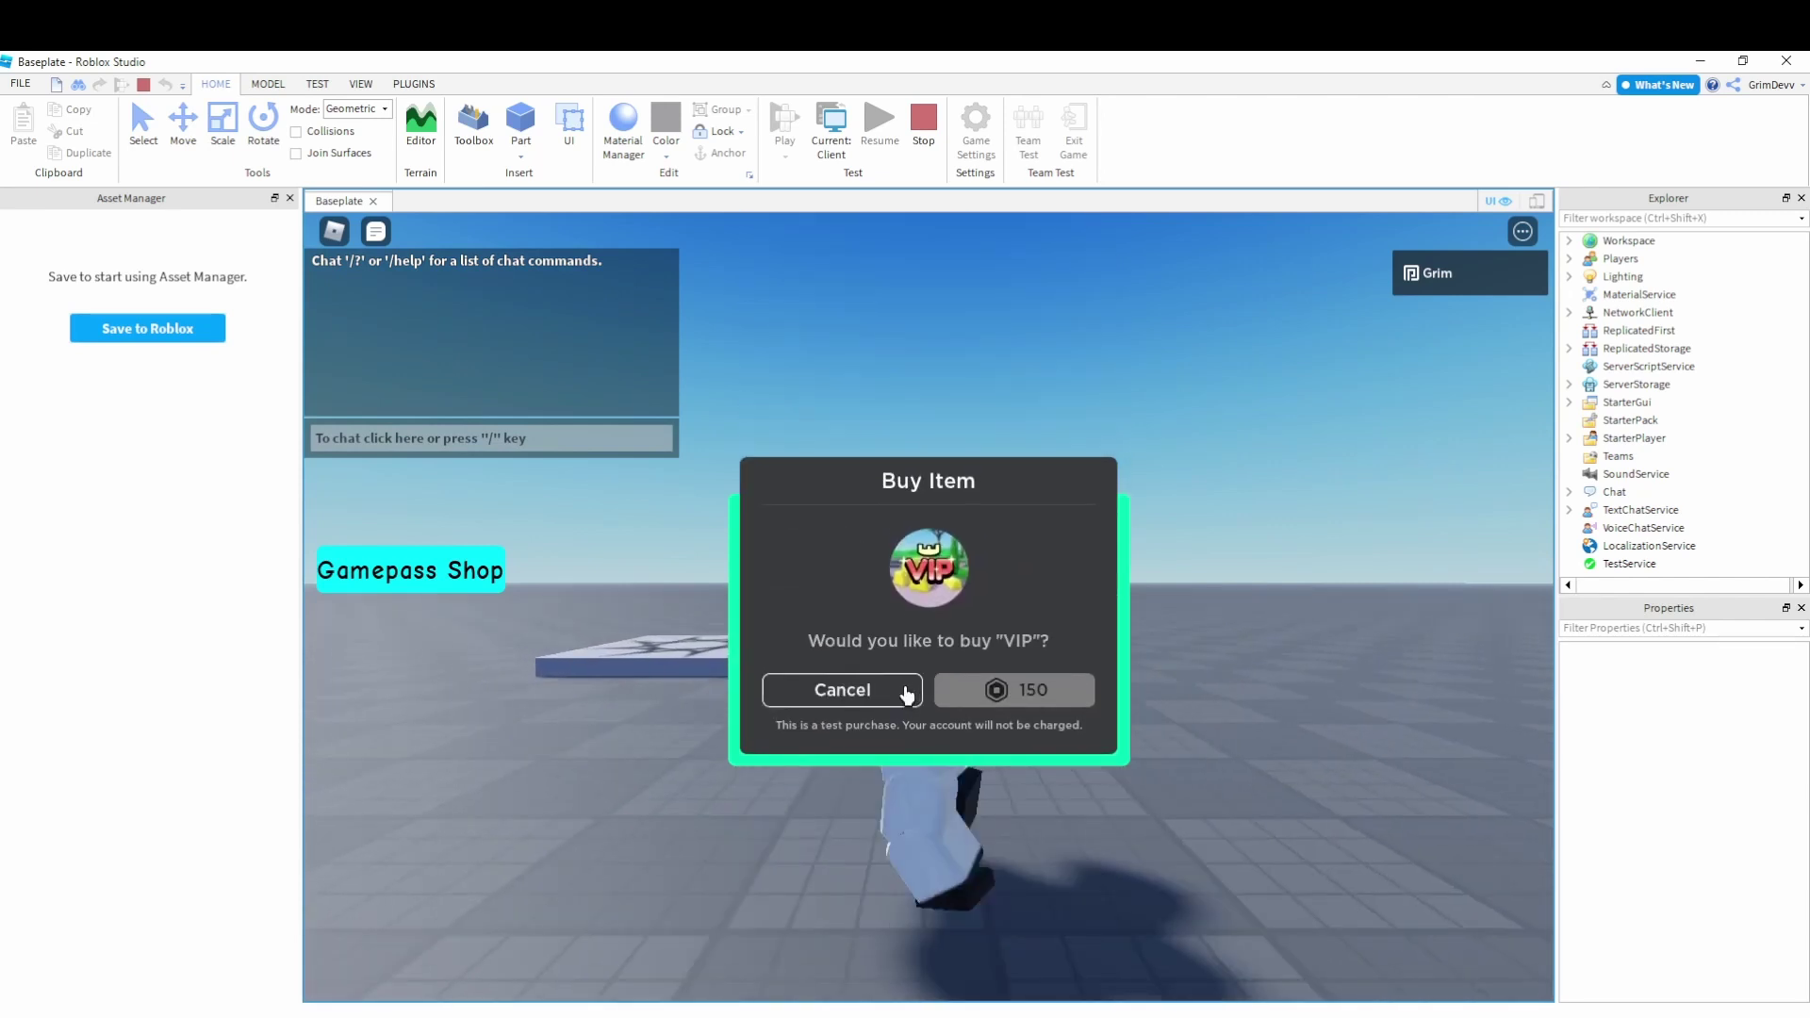
pyautogui.click(848, 637)
pyautogui.click(497, 578)
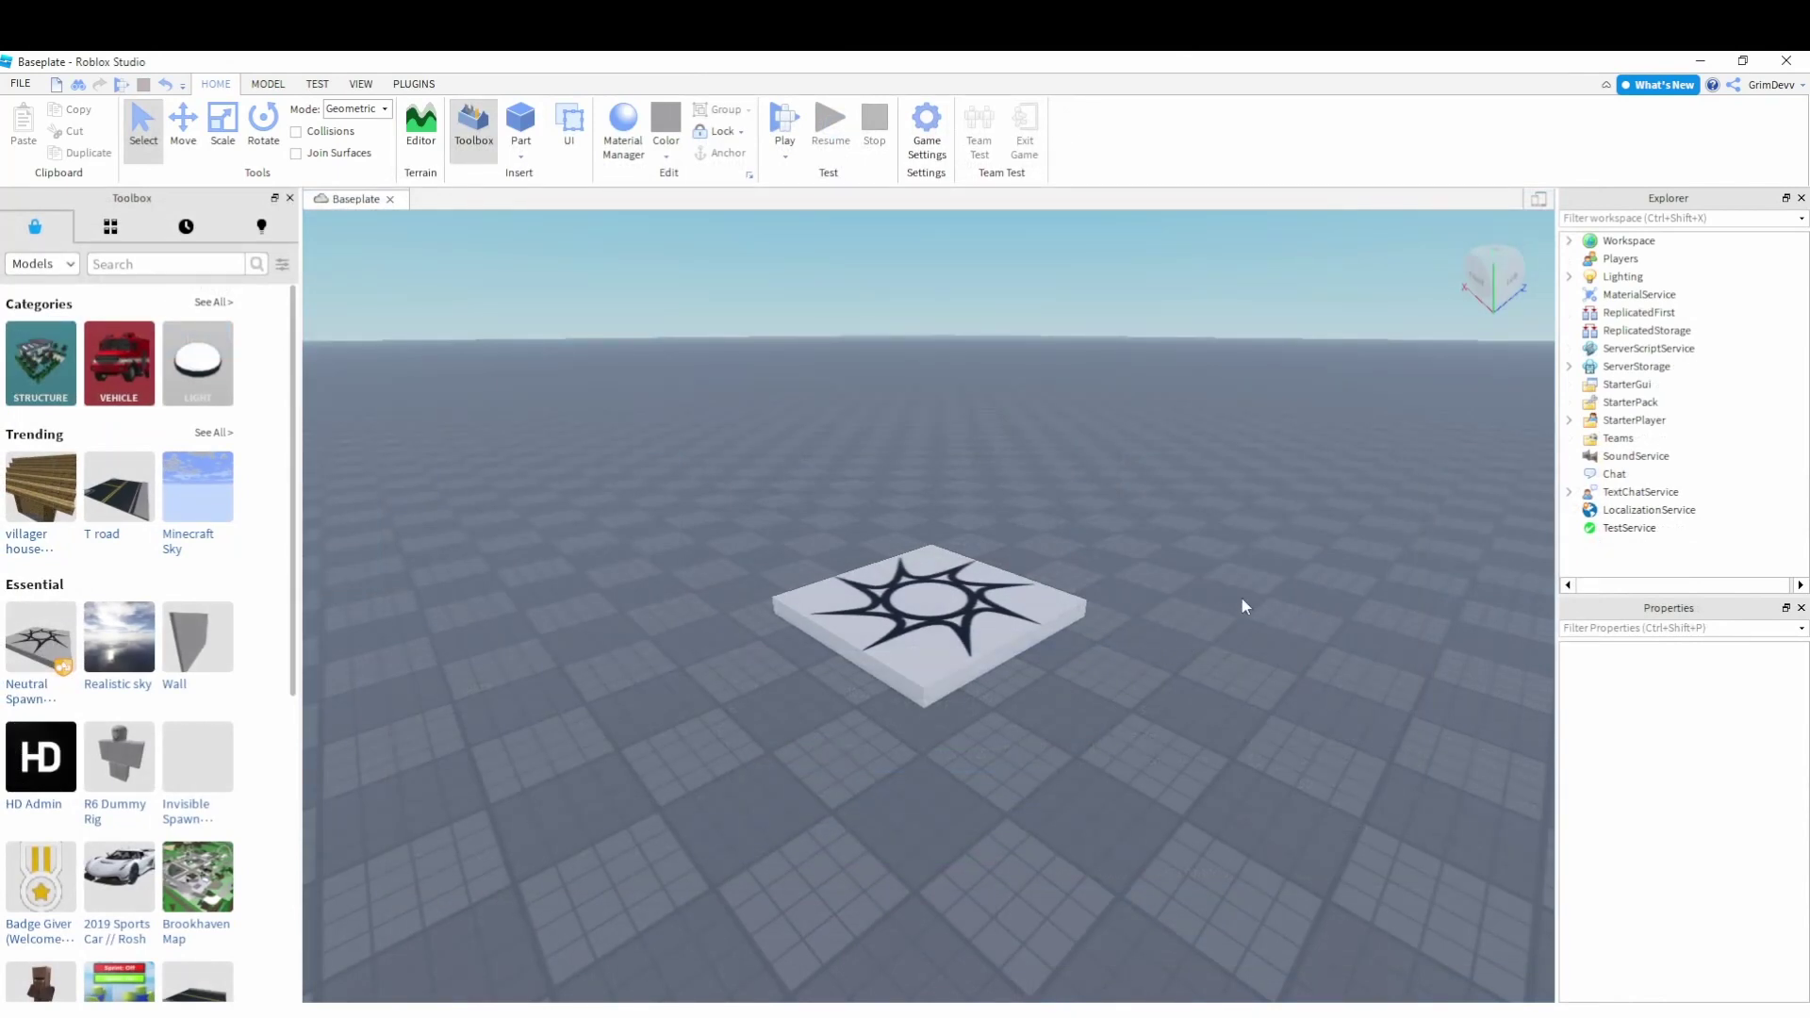
# Insert a ScreenGui into StarterGui and rename it 'GamePassGui'
pyautogui.click(1612, 384)
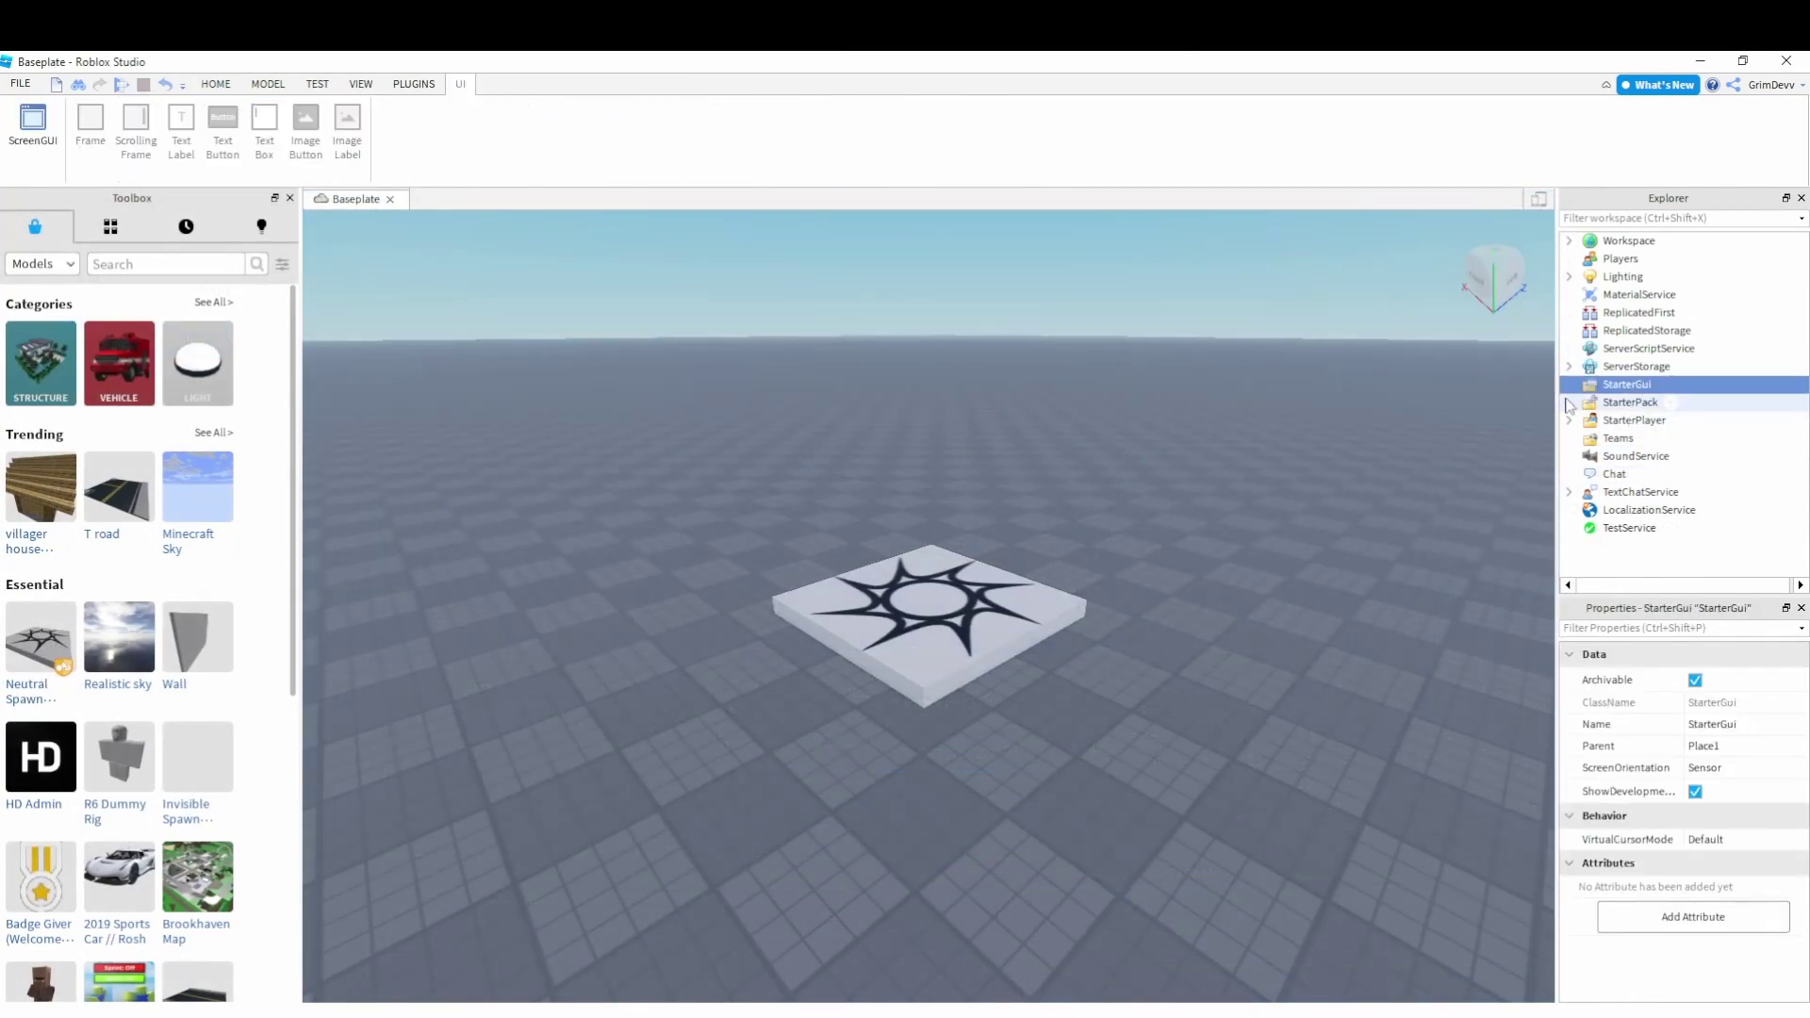
pyautogui.click(1664, 386)
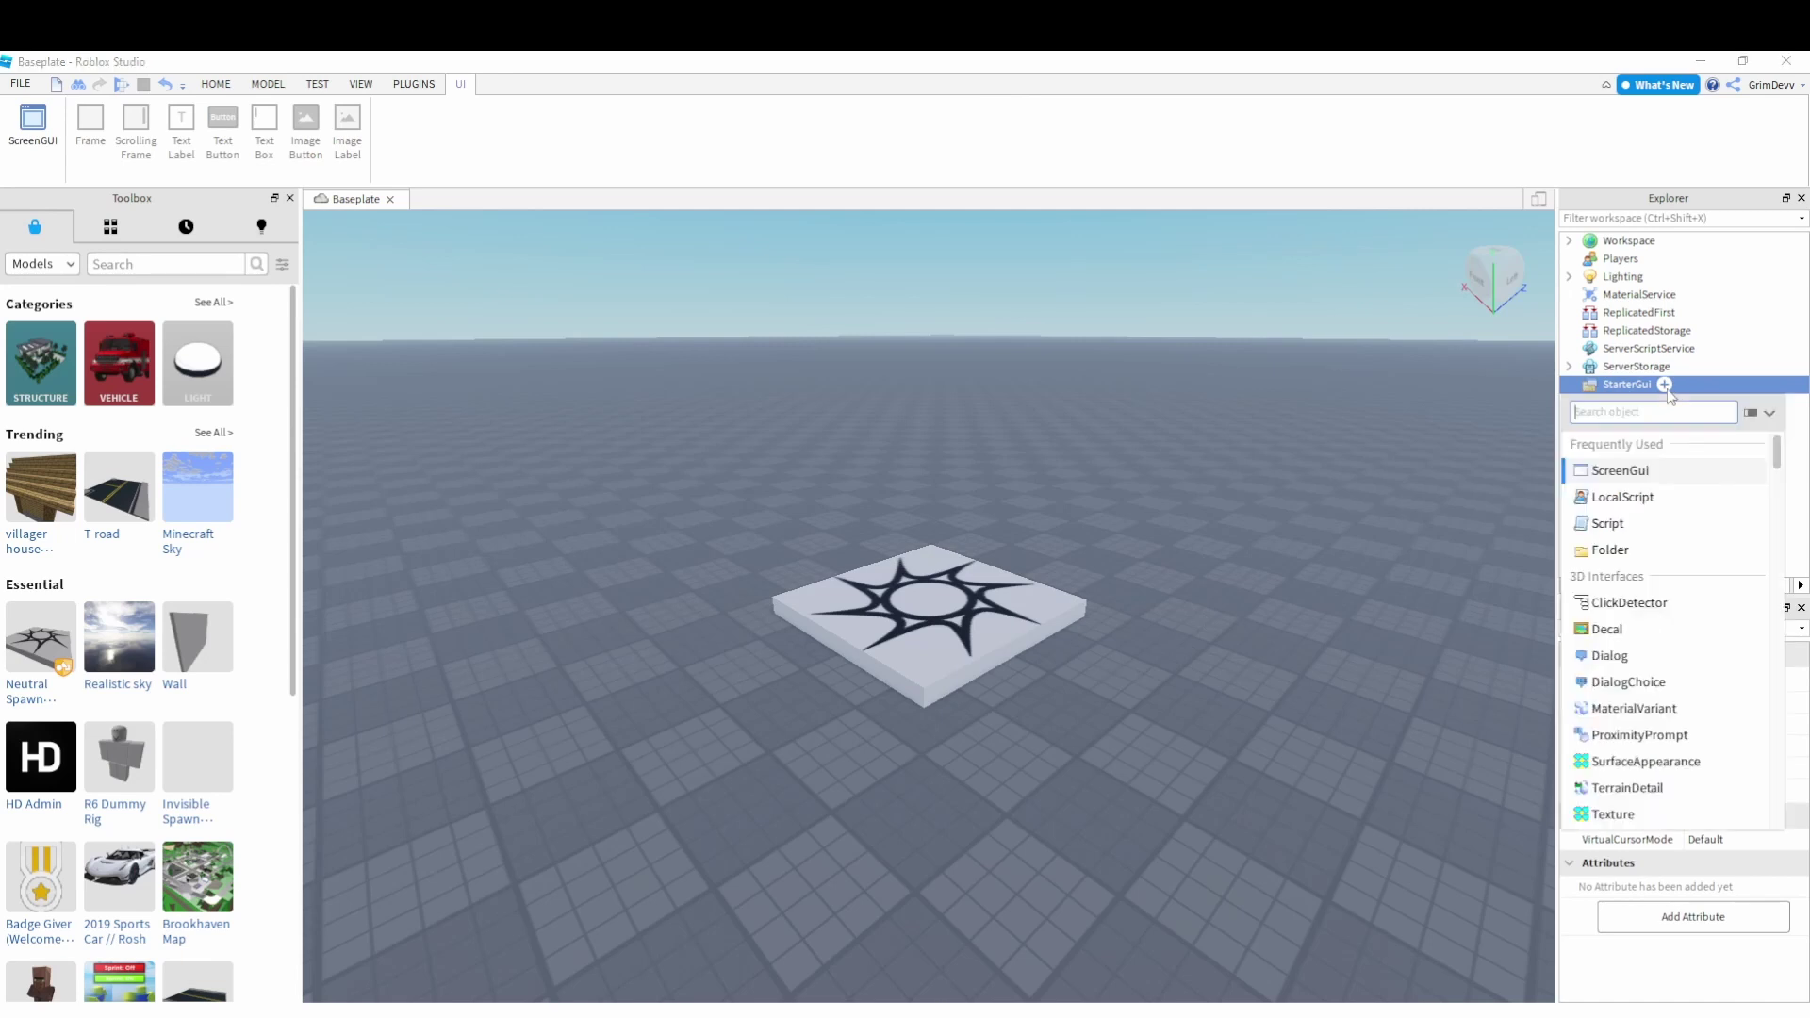
pyautogui.click(1612, 471)
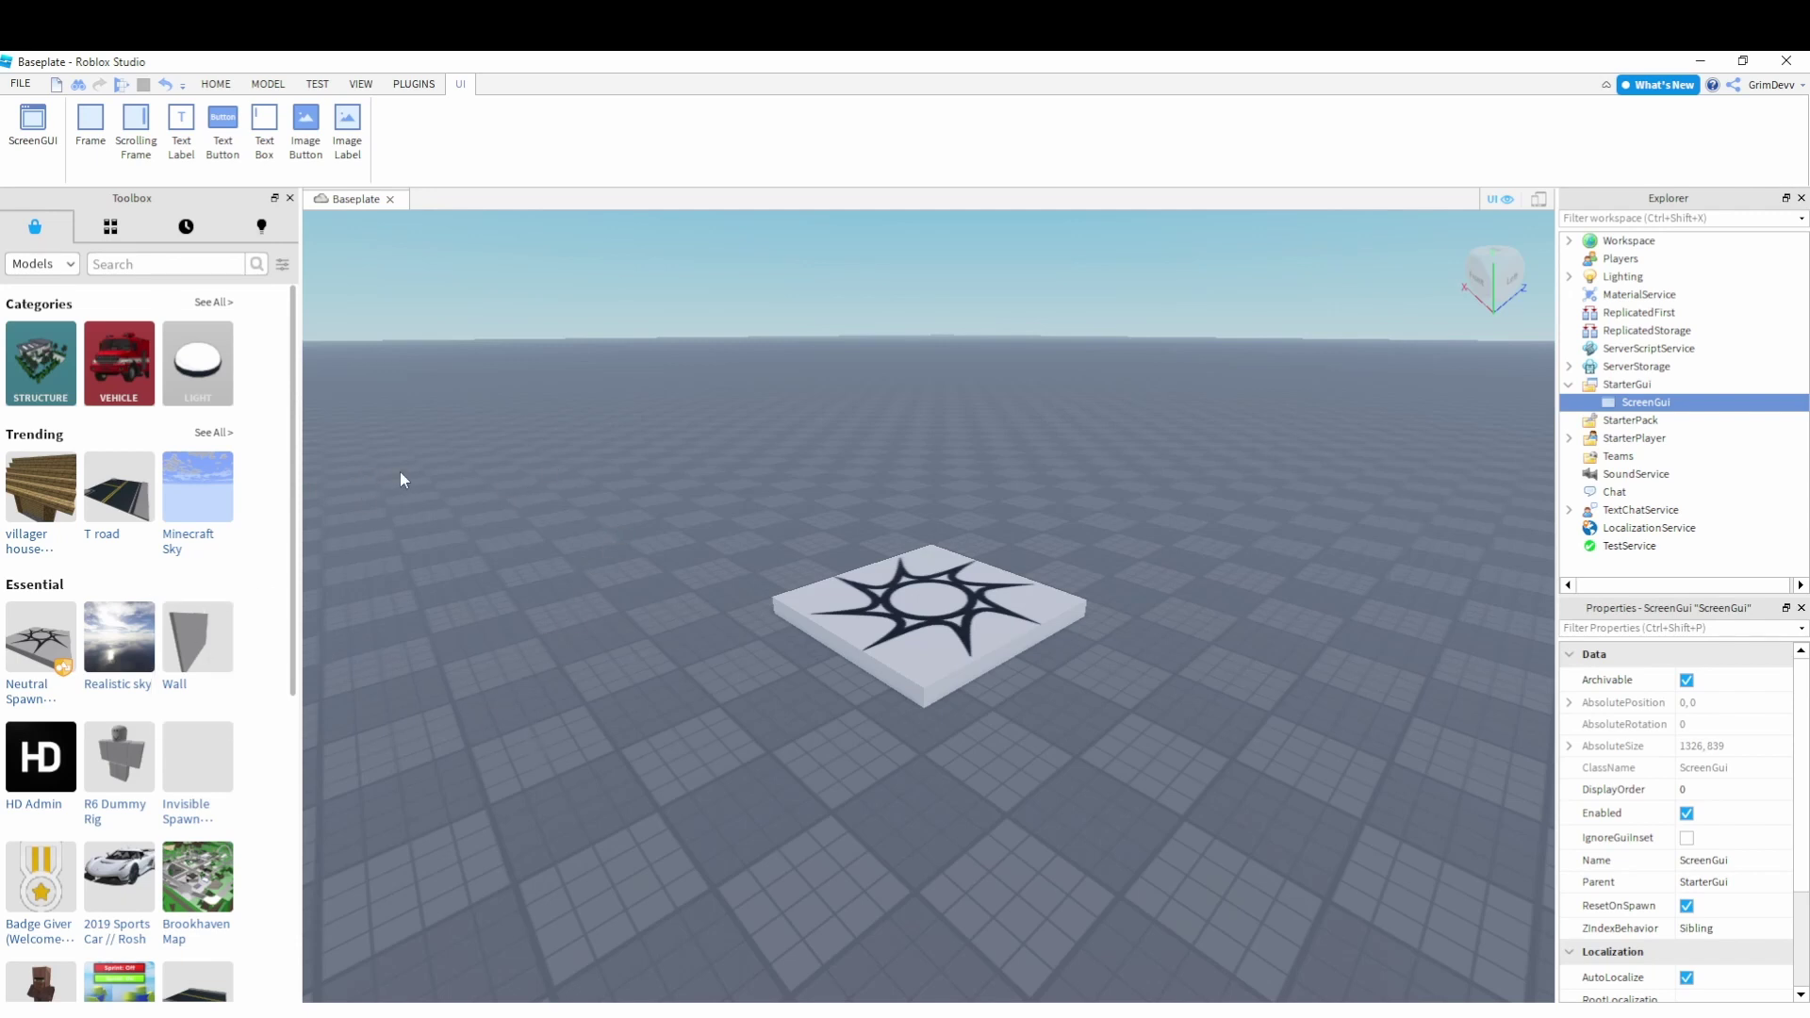
pyautogui.rightClick(1642, 406)
pyautogui.click(1612, 526)
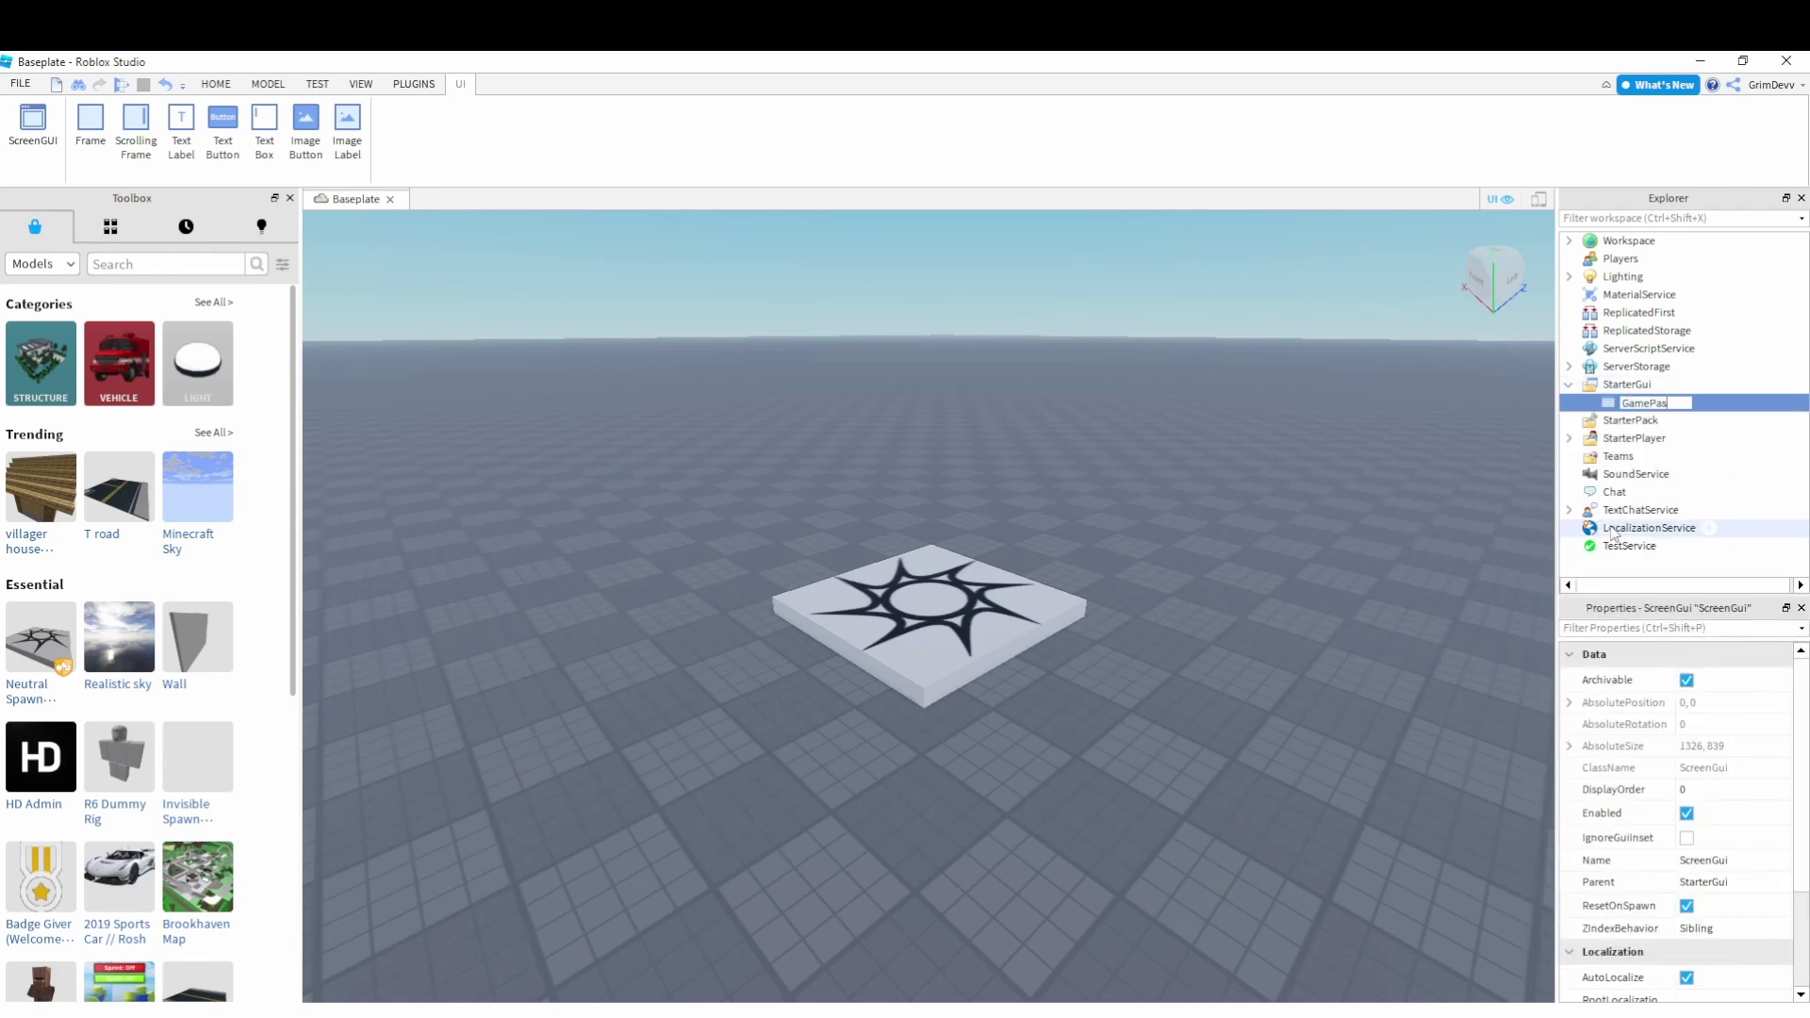
pyautogui.write('GamePassGui')
pyautogui.press('Return')
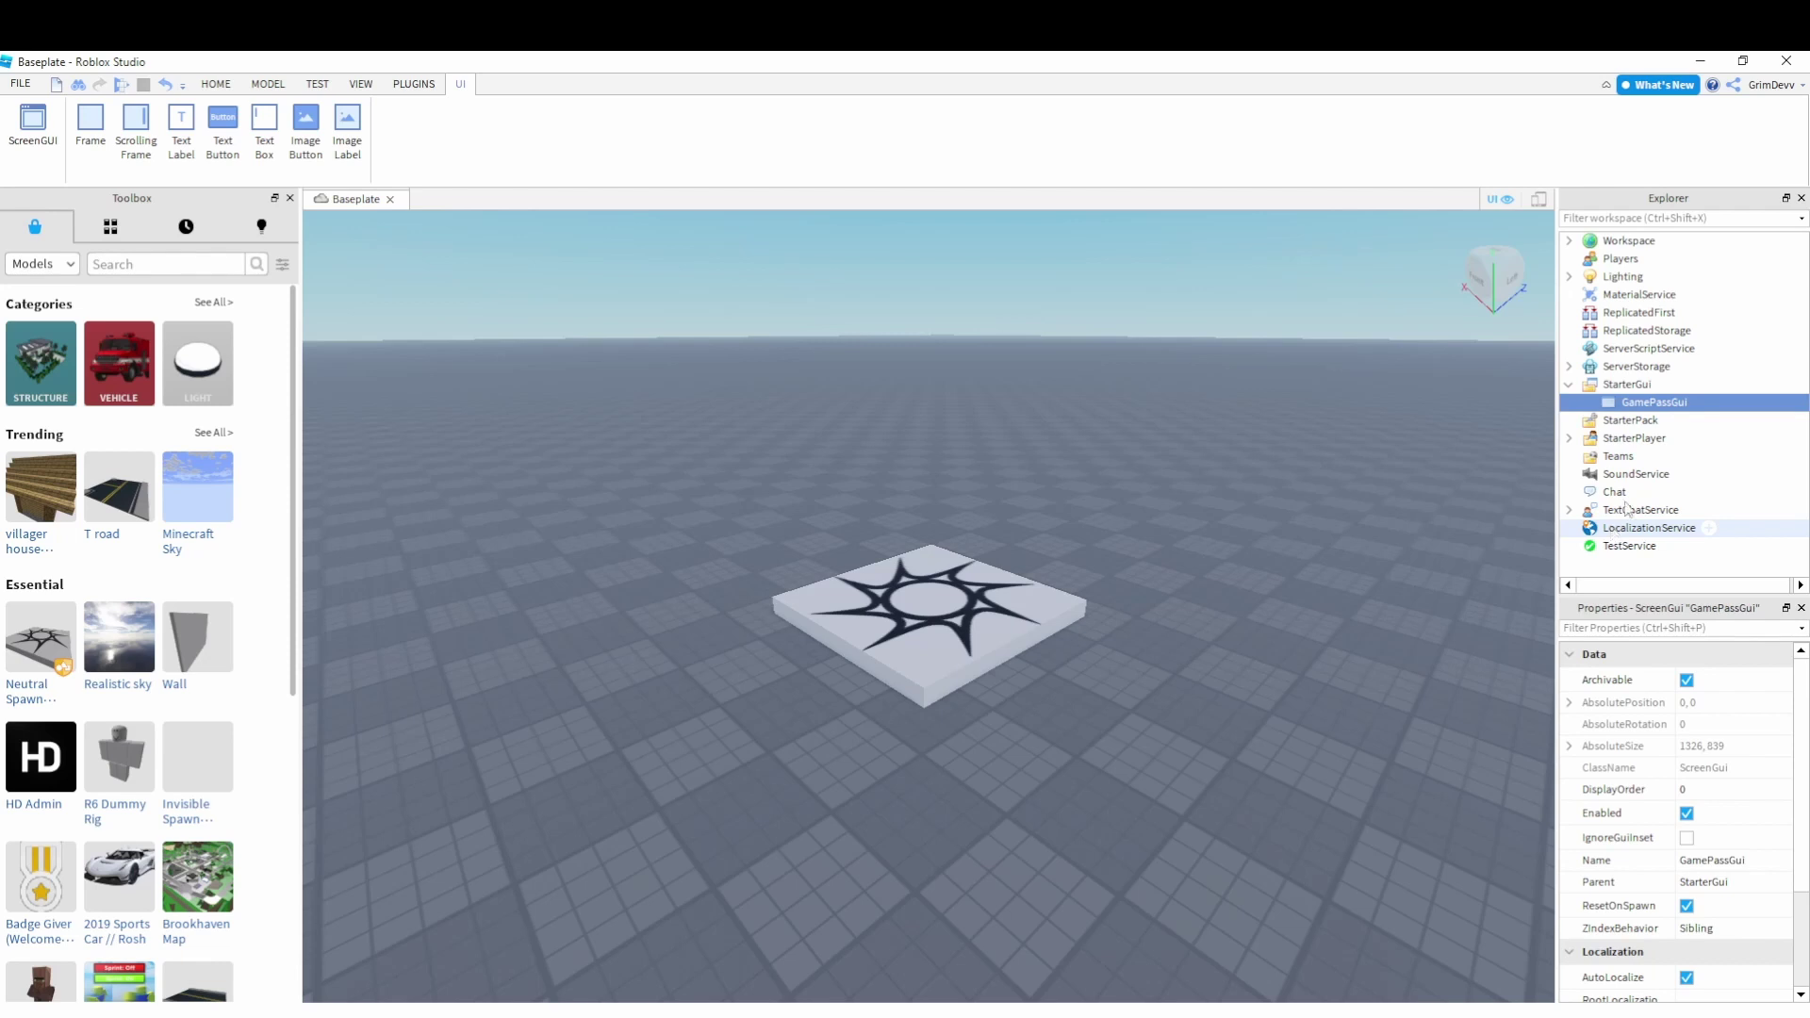
# Add a TextButton to GamePassGui and move it down the left side of the screen
pyautogui.click(1700, 402)
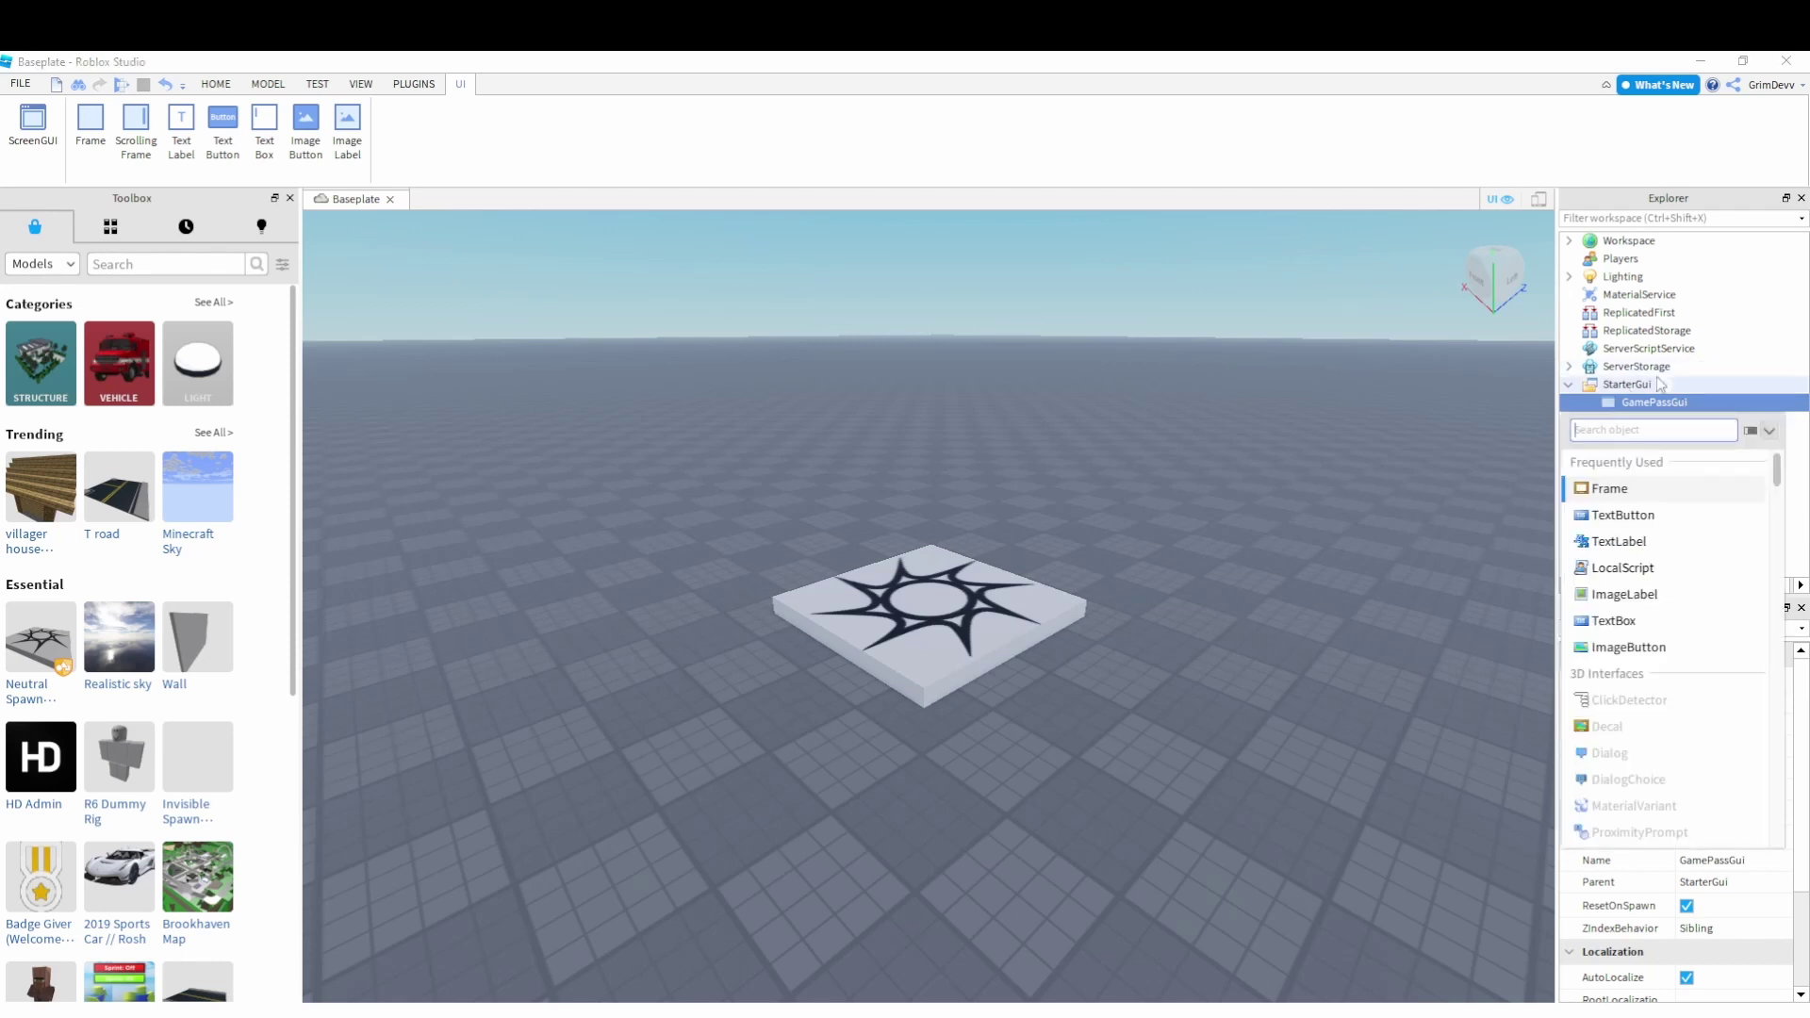
pyautogui.click(1629, 385)
pyautogui.click(1631, 402)
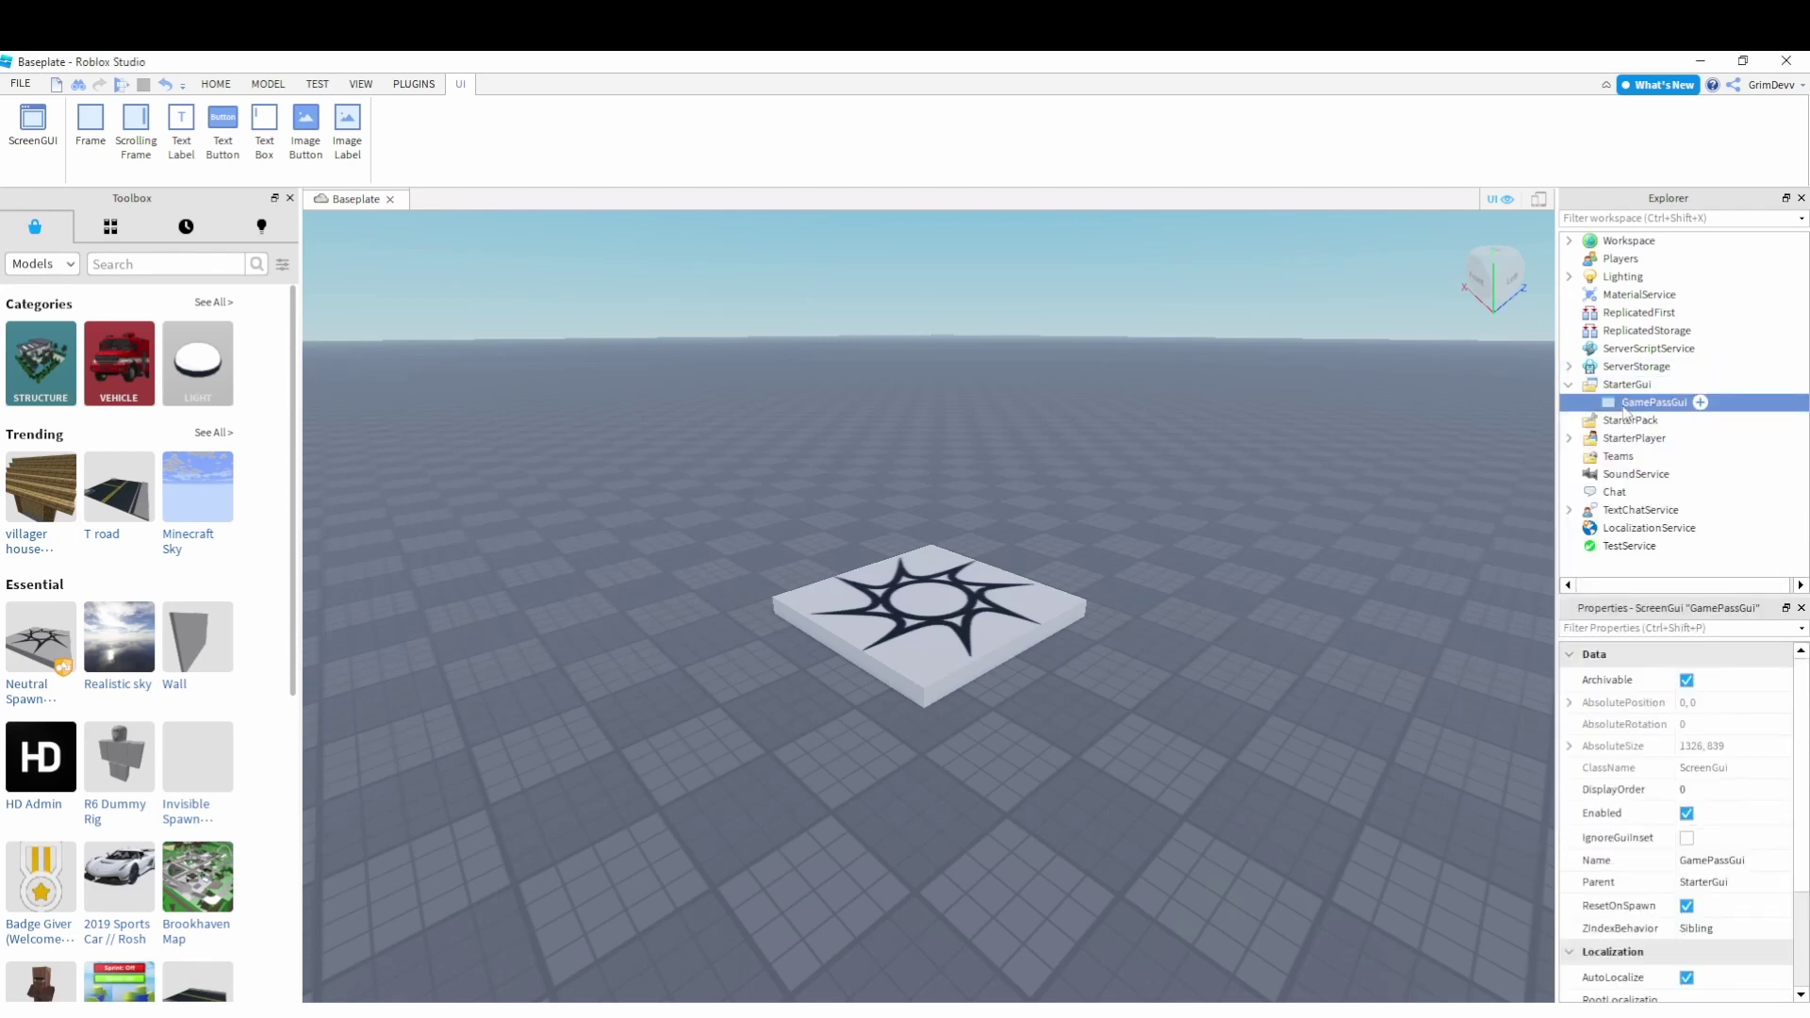
pyautogui.click(1700, 402)
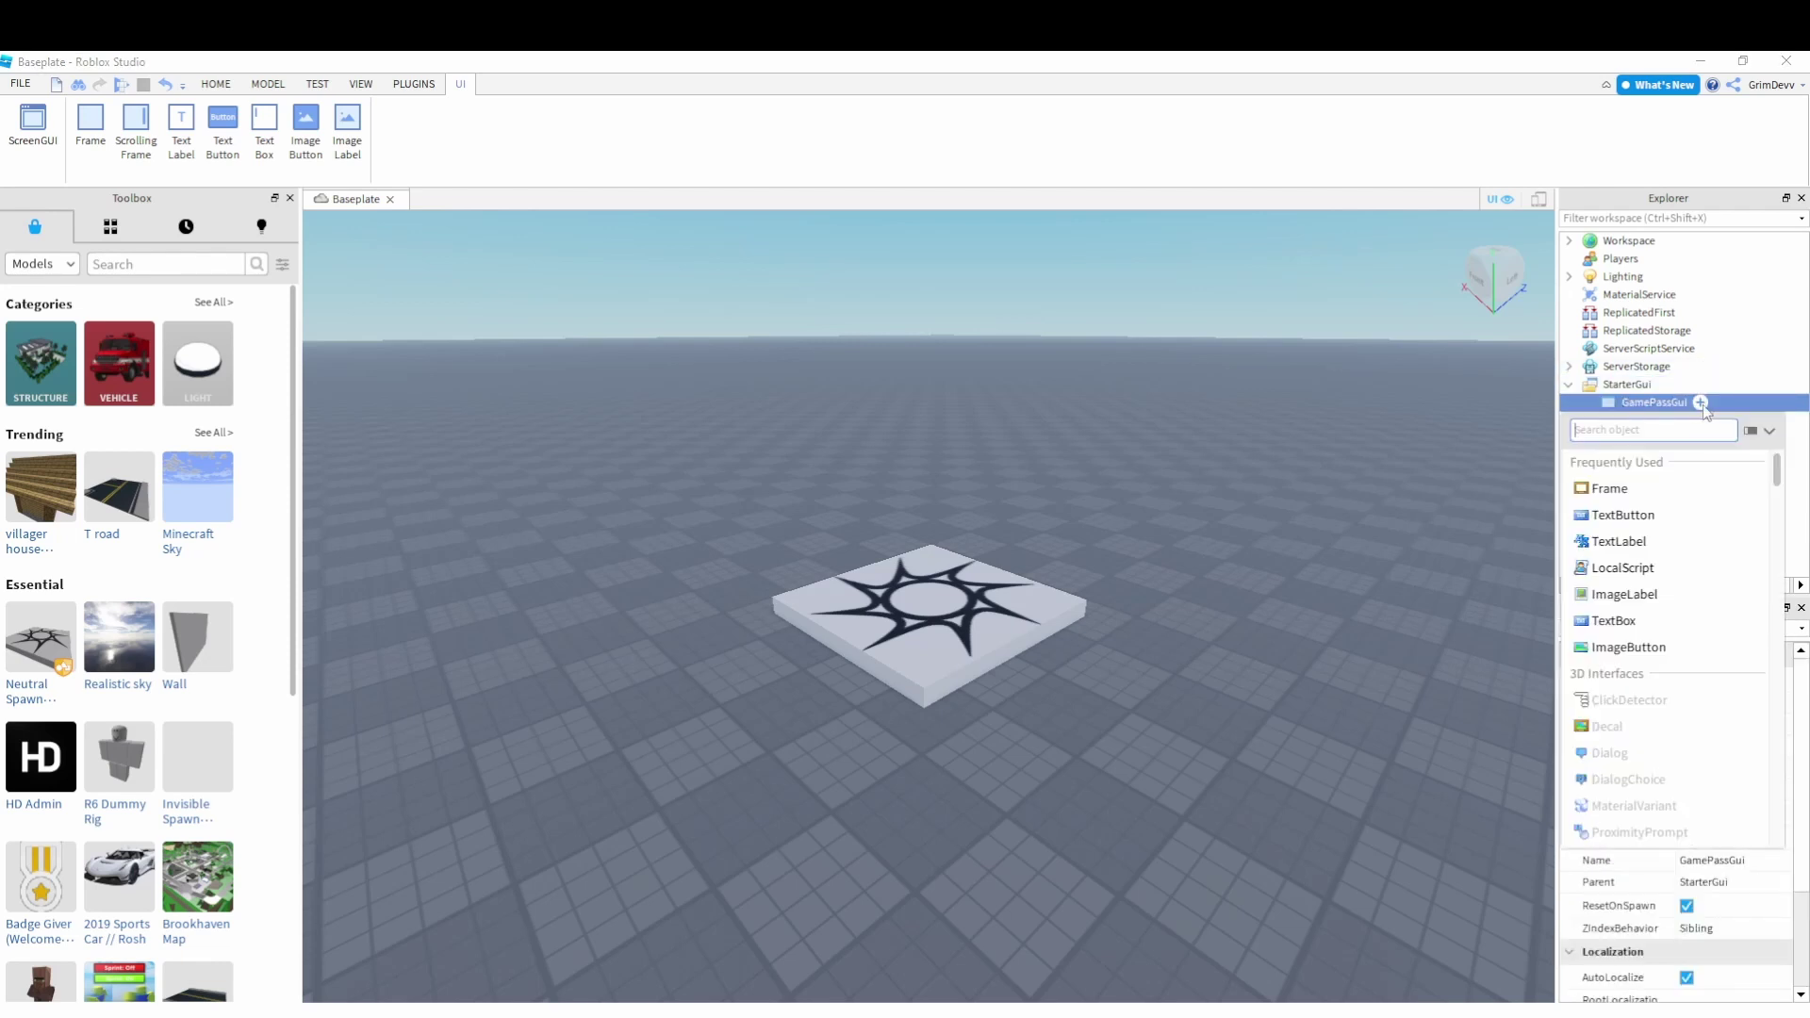
pyautogui.click(1614, 516)
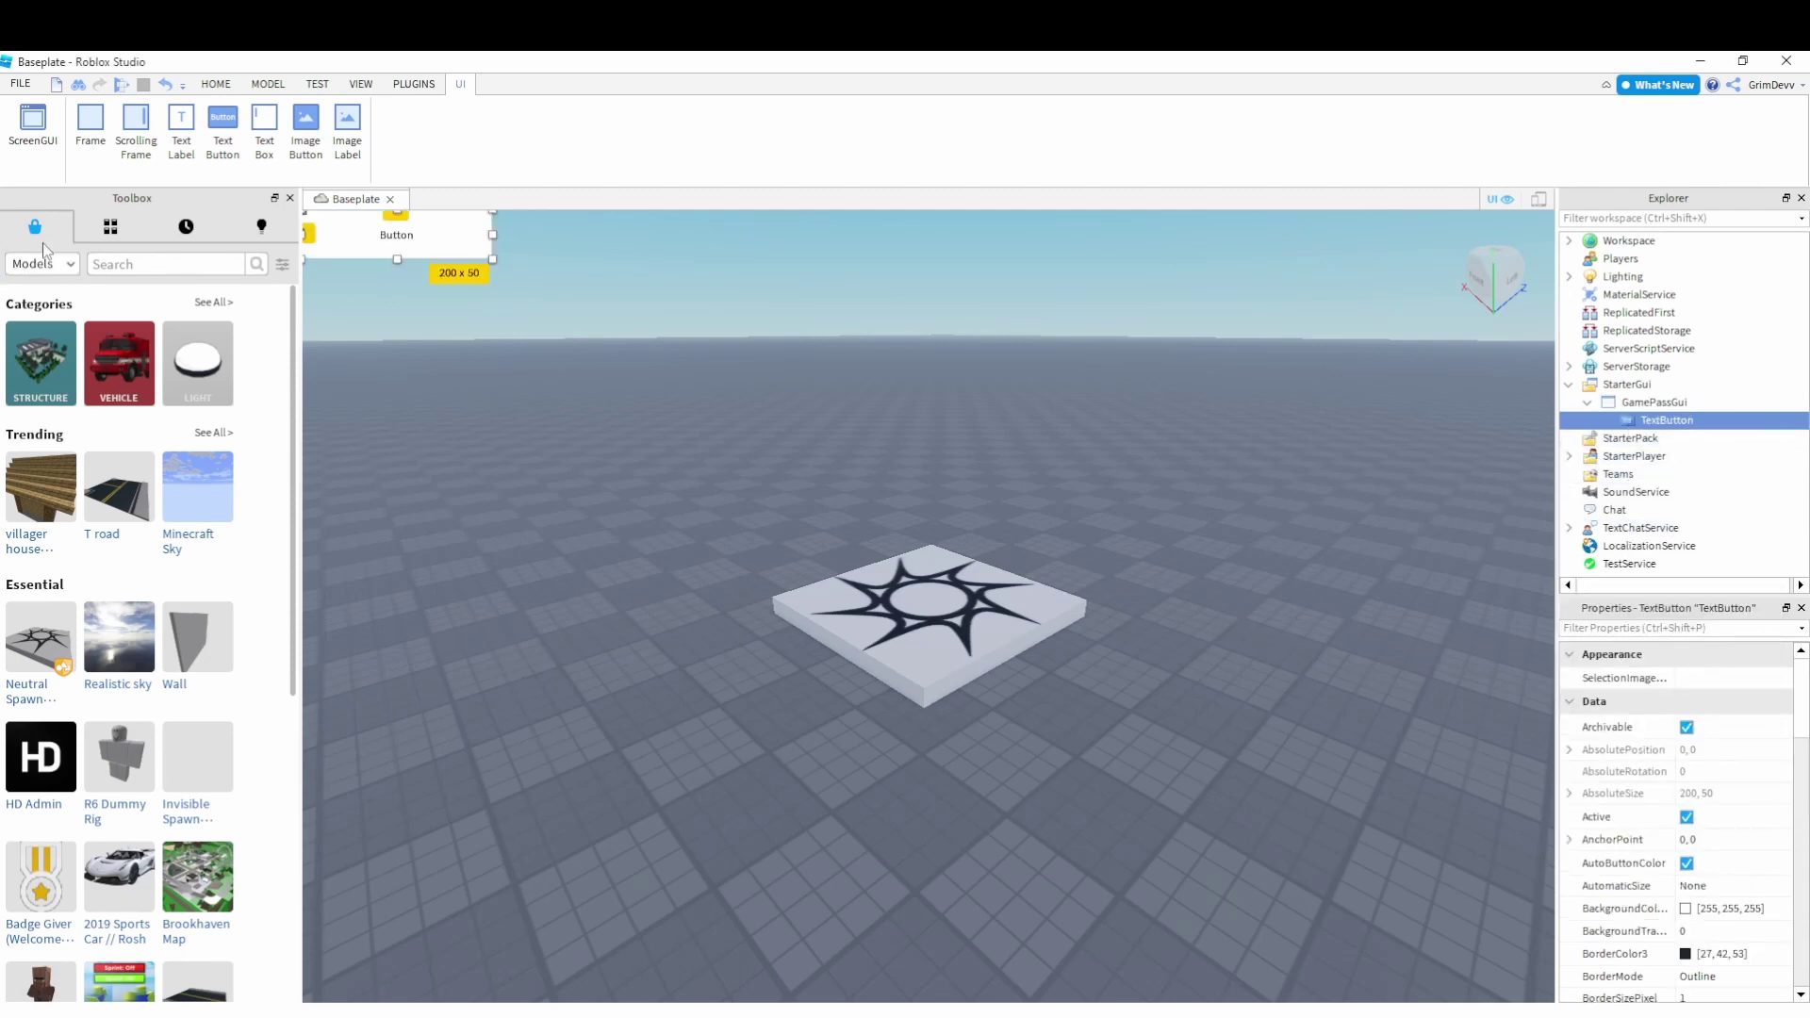
pyautogui.click(216, 83)
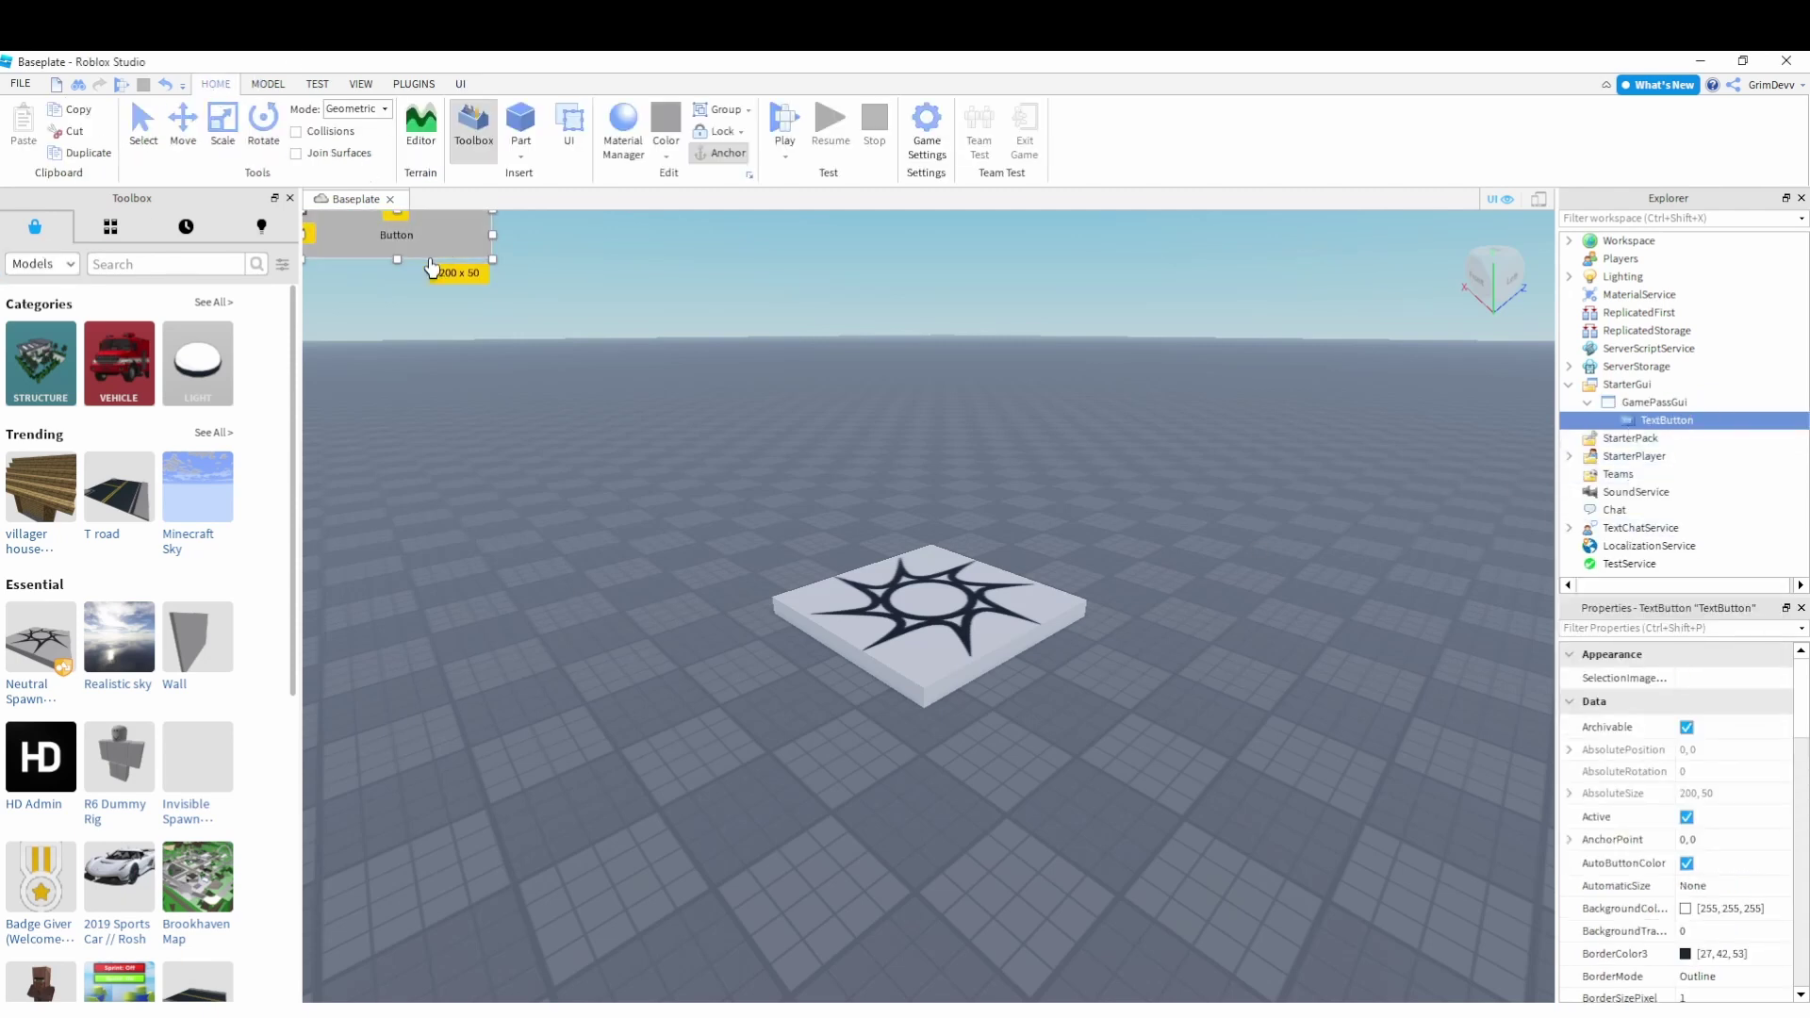
pyautogui.moveTo(399, 247); pyautogui.dragTo(409, 566)
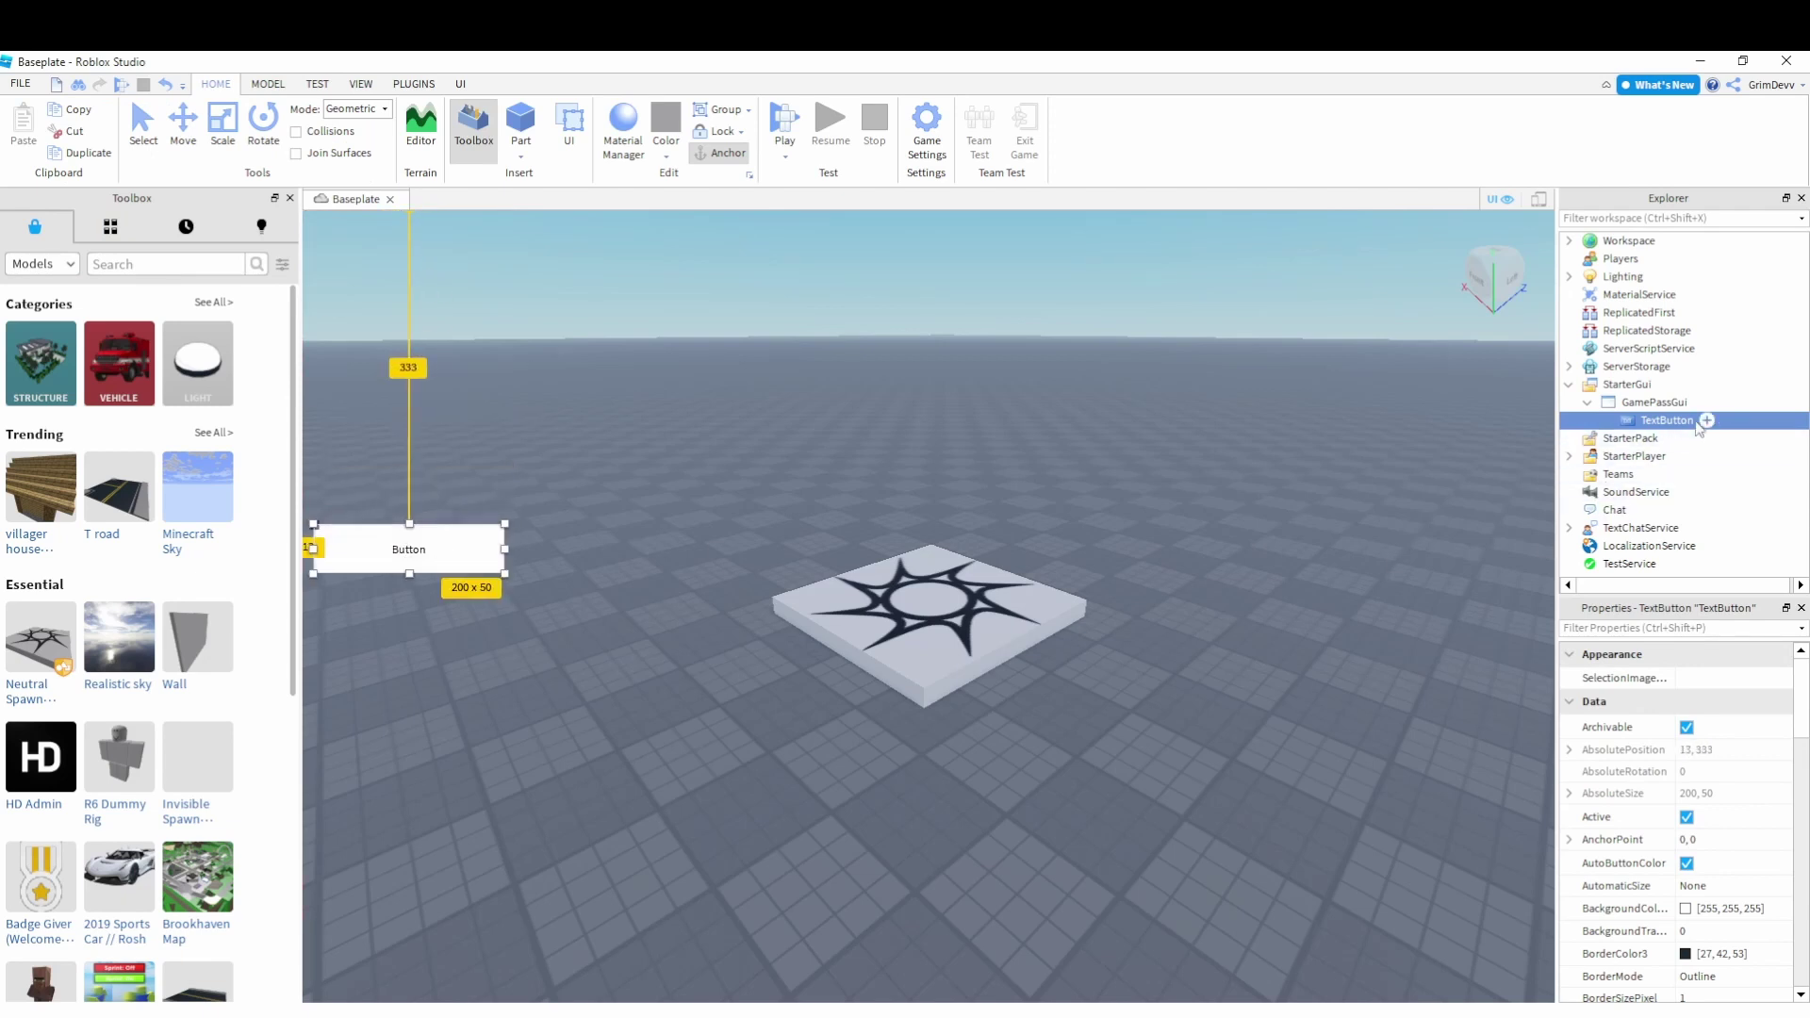
# Add a UICorner to the TextButton to round its corners
pyautogui.click(1704, 437)
pyautogui.click(1667, 420)
pyautogui.click(1706, 419)
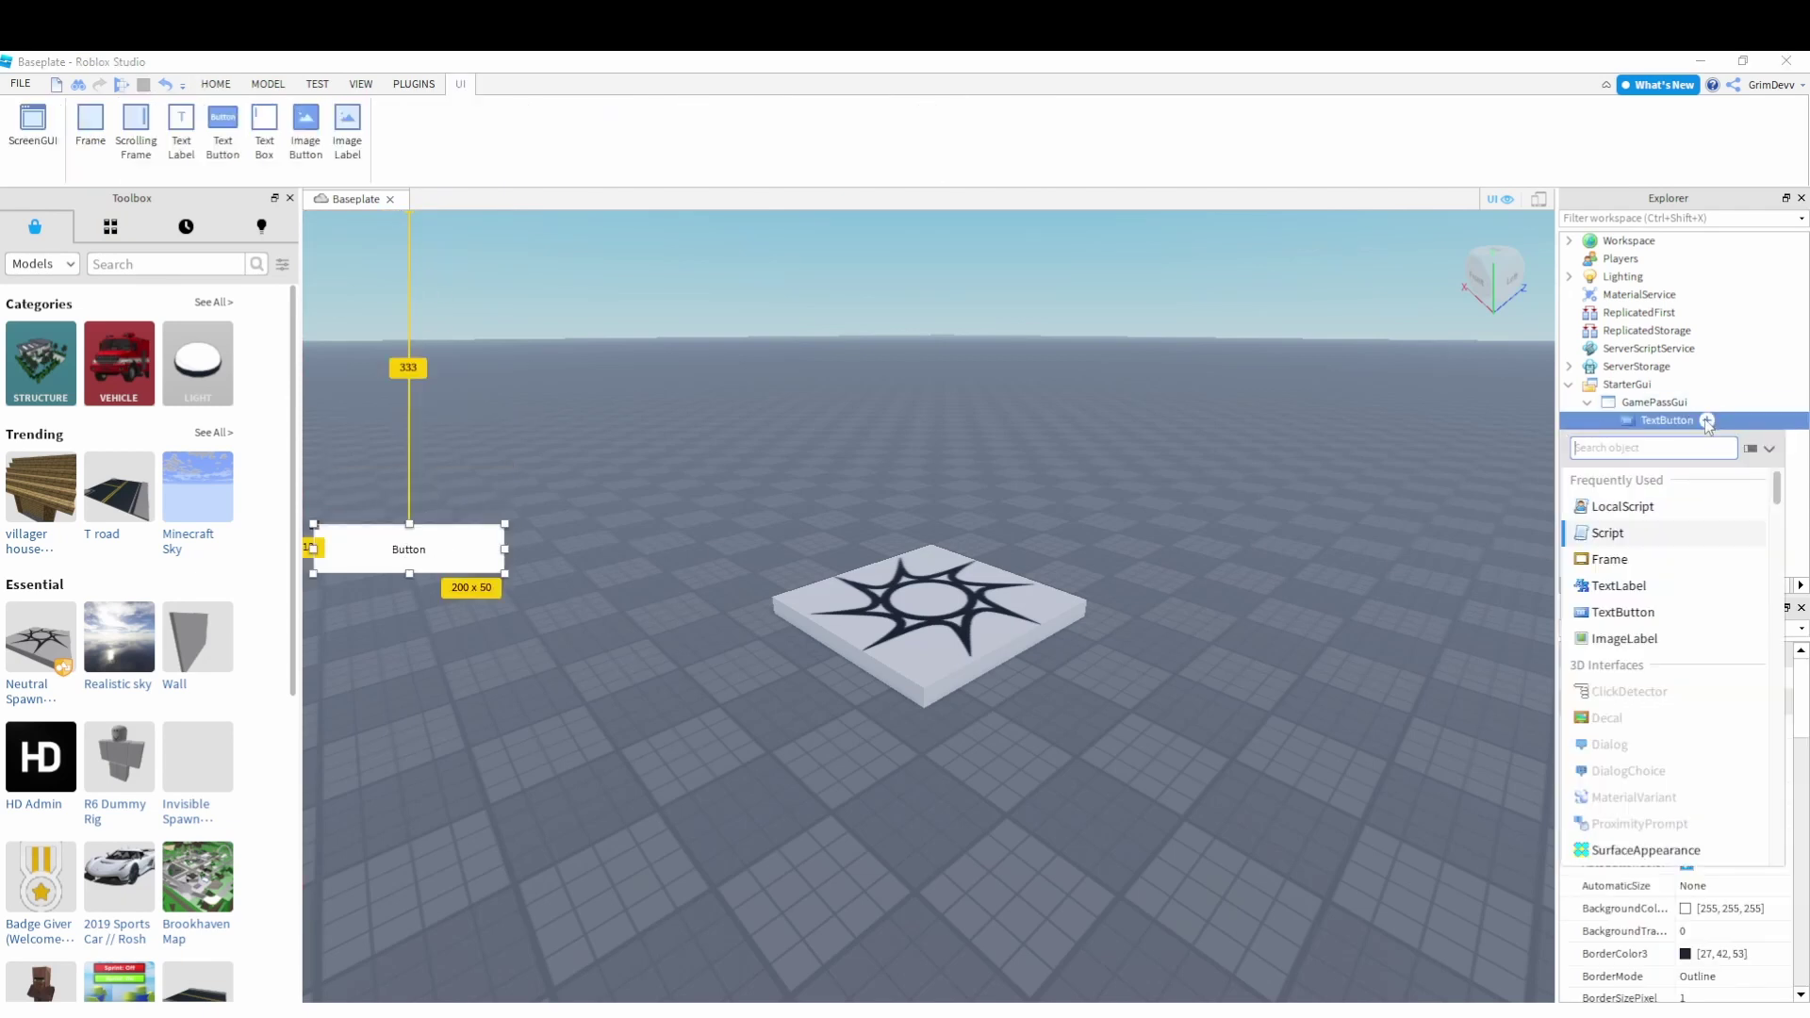
pyautogui.write('ui')
pyautogui.click(1617, 480)
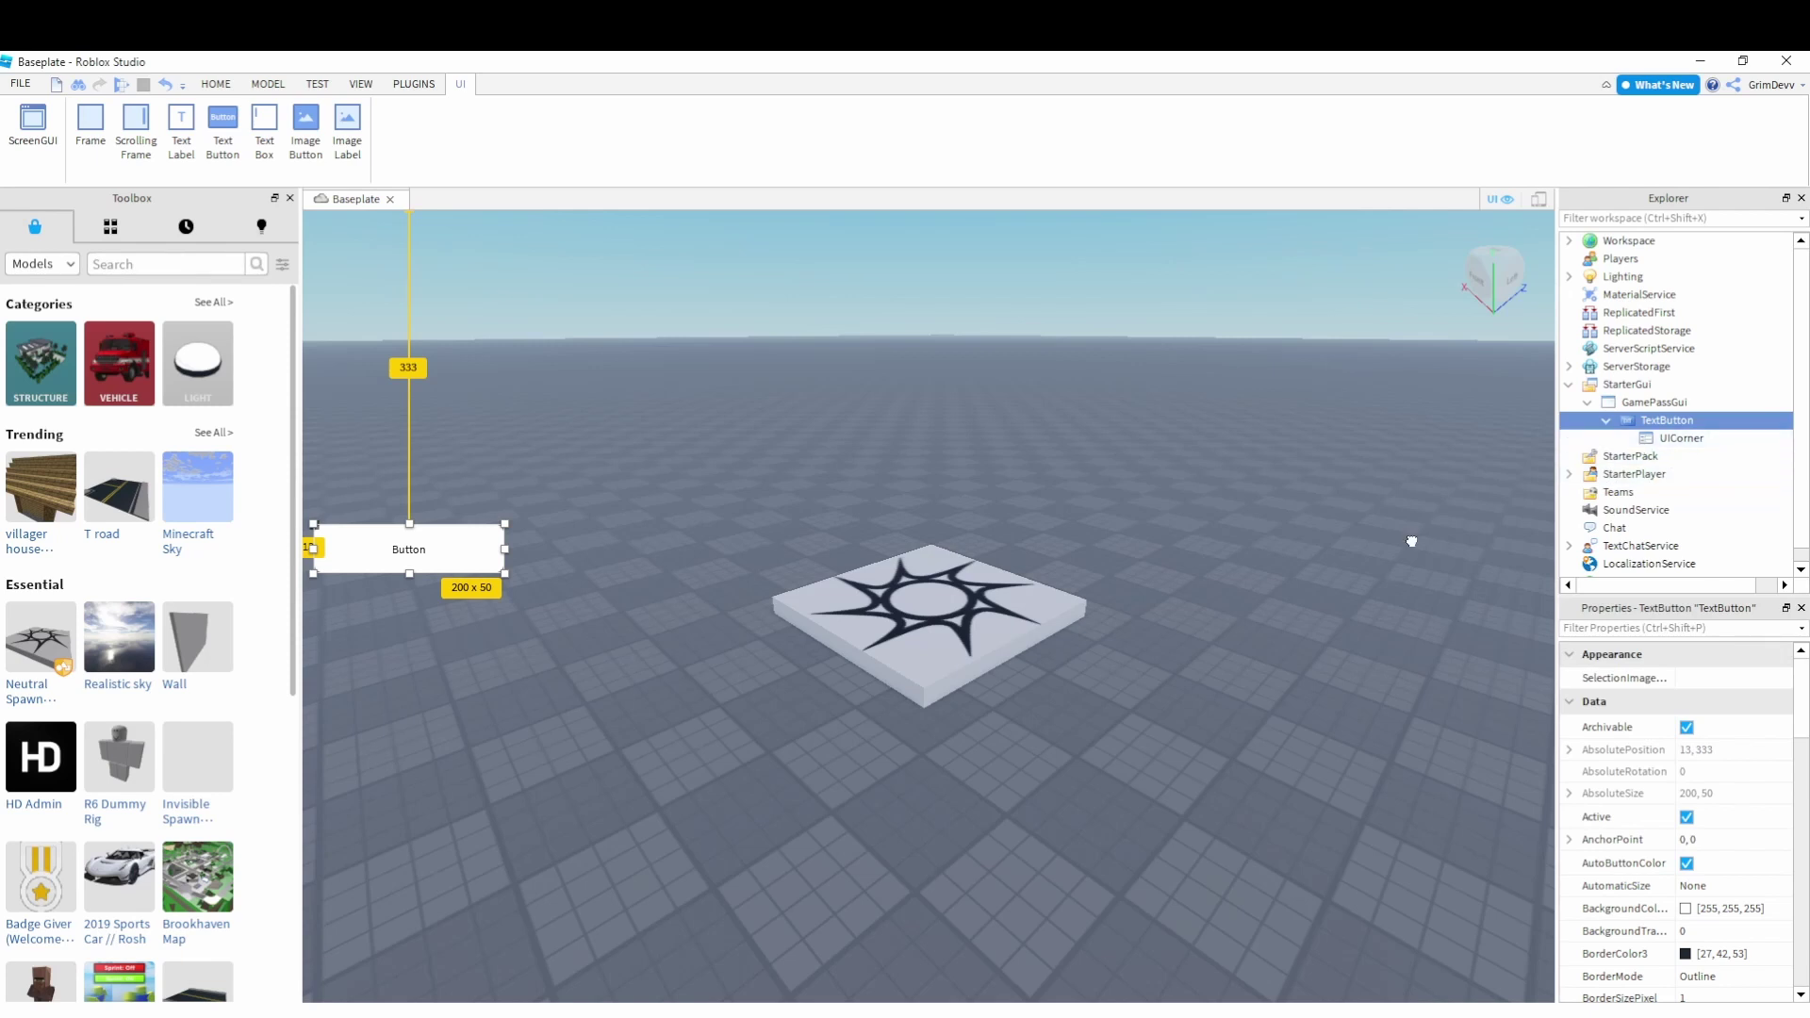
pyautogui.click(929, 604)
# Enable RichText and TextScaled on the button and set its text to 'Gamepass Shop'
pyautogui.click(1648, 508)
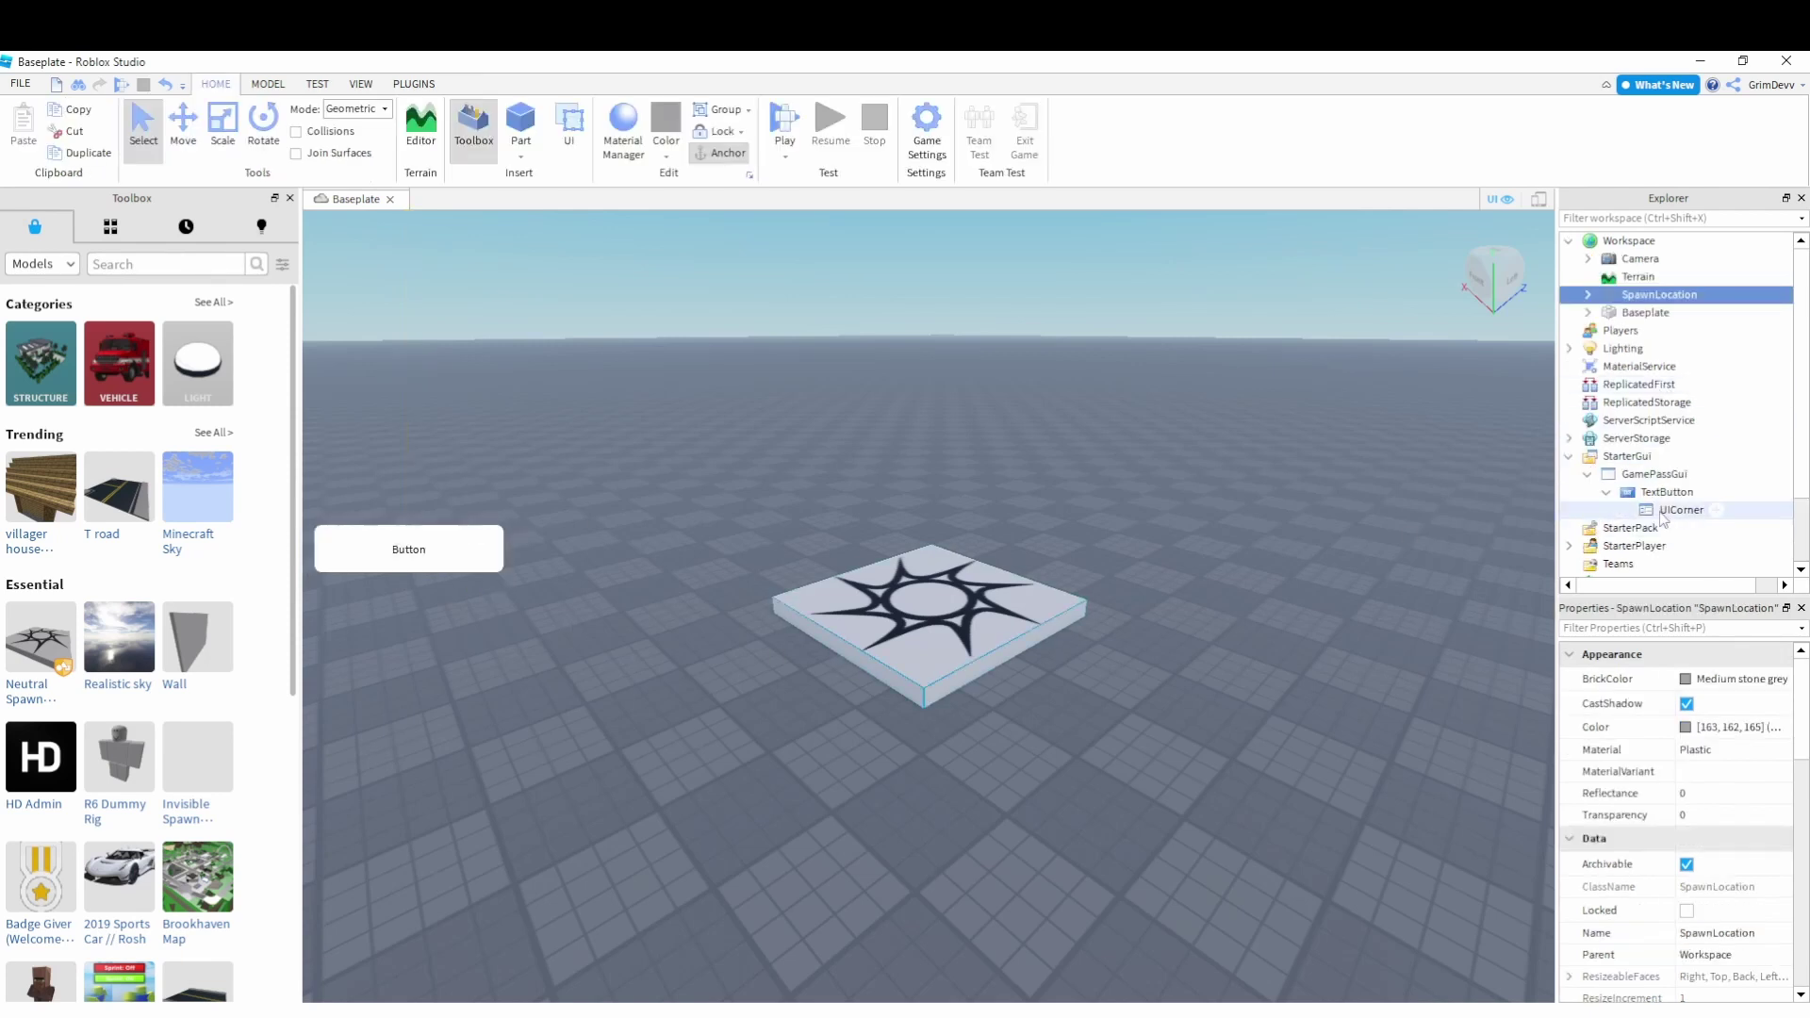
pyautogui.click(1642, 494)
pyautogui.scroll(-10, 1702, 794)
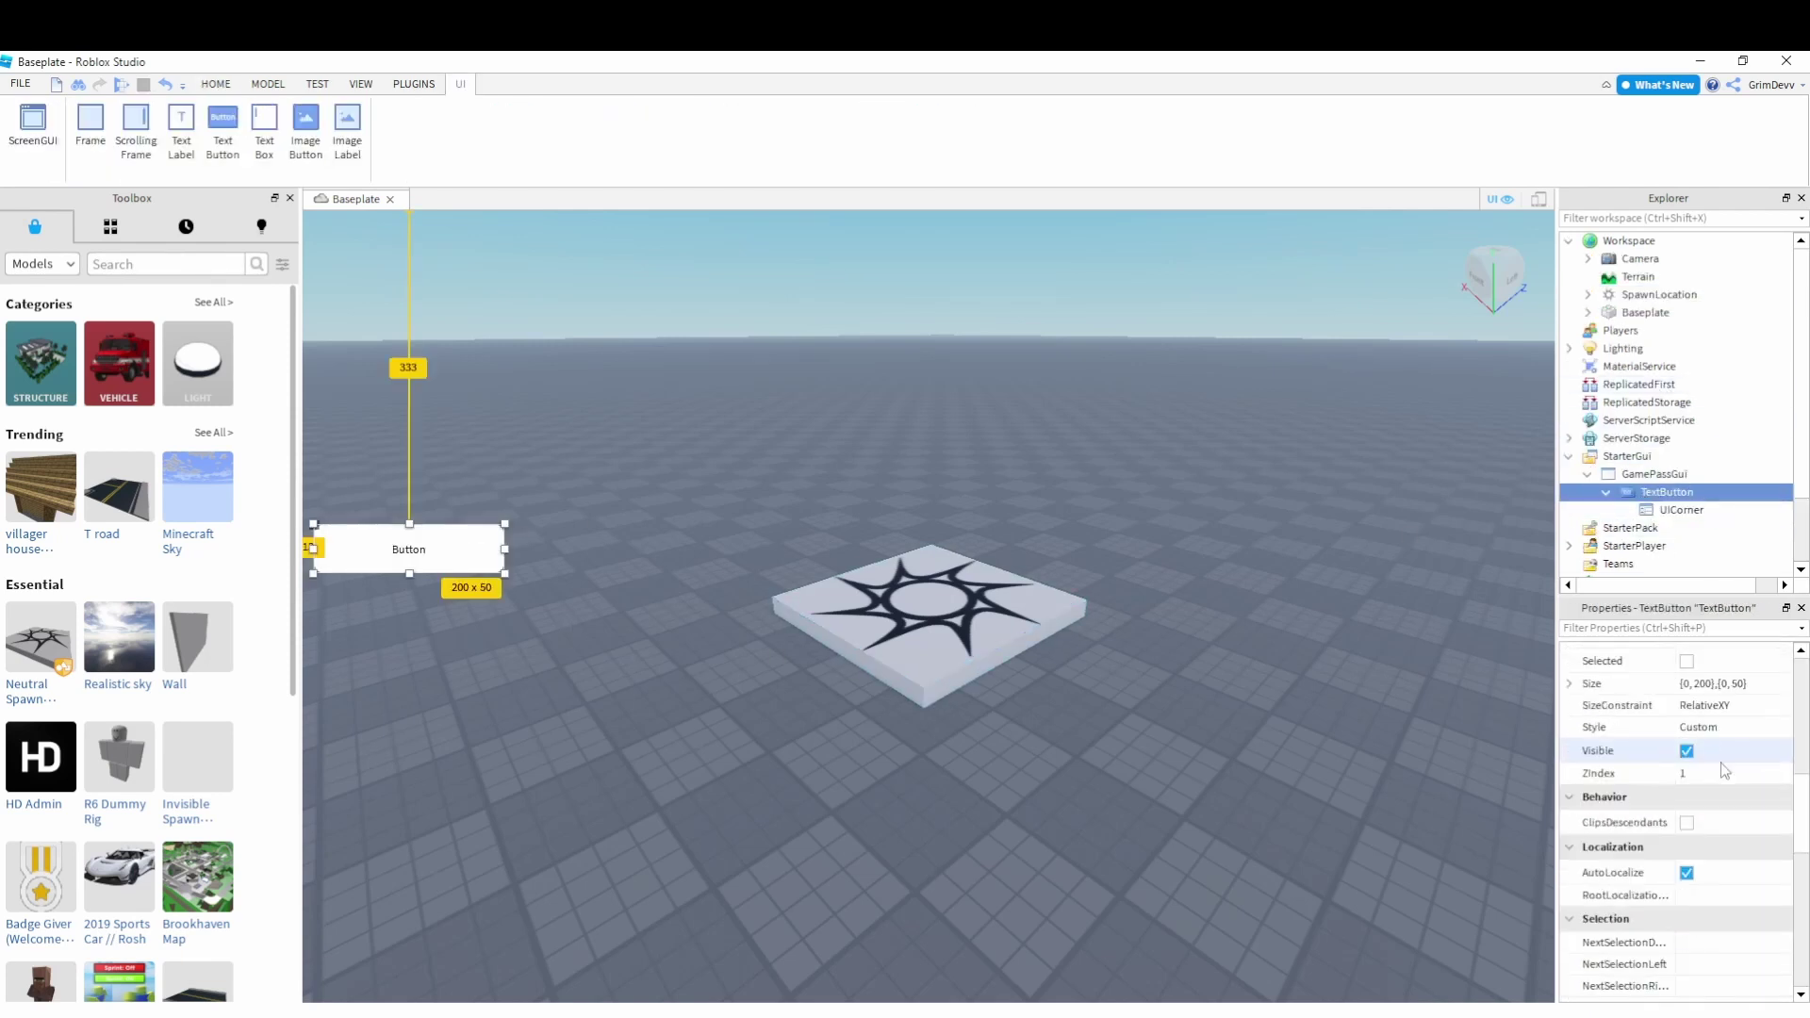
pyautogui.scroll(-3, 1688, 830)
pyautogui.click(1687, 888)
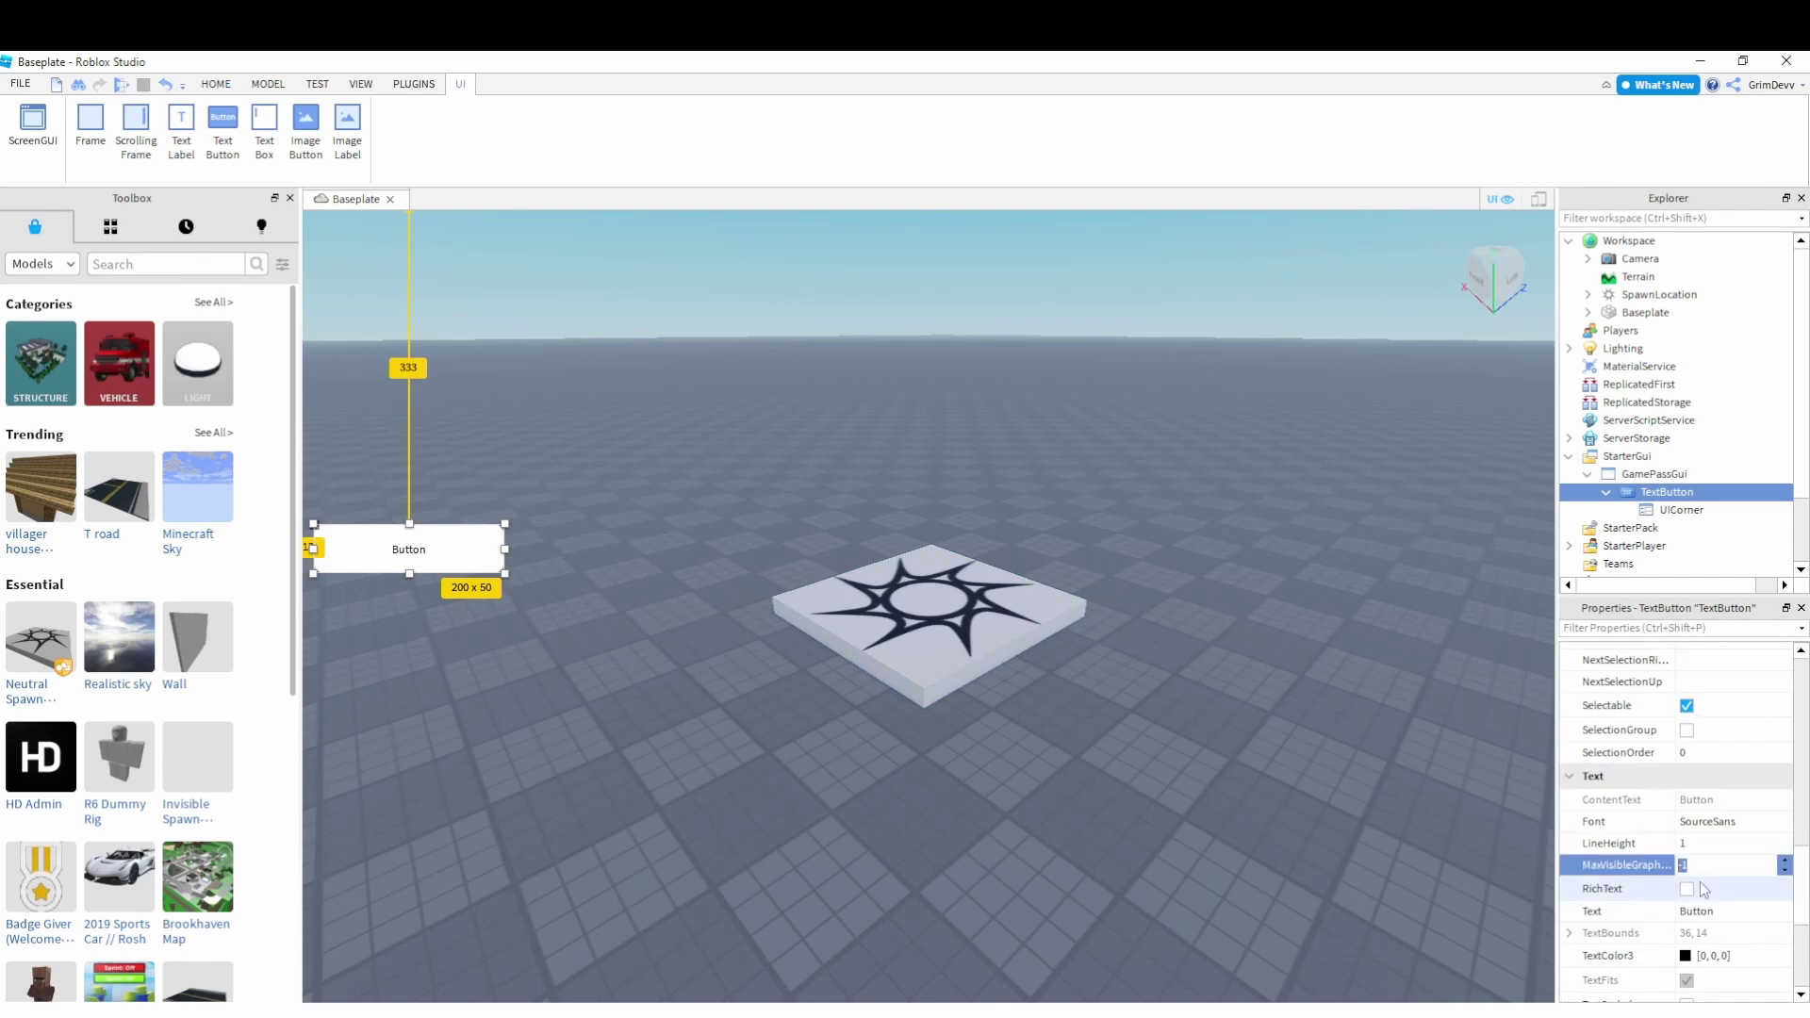
pyautogui.scroll(-9, 1687, 894)
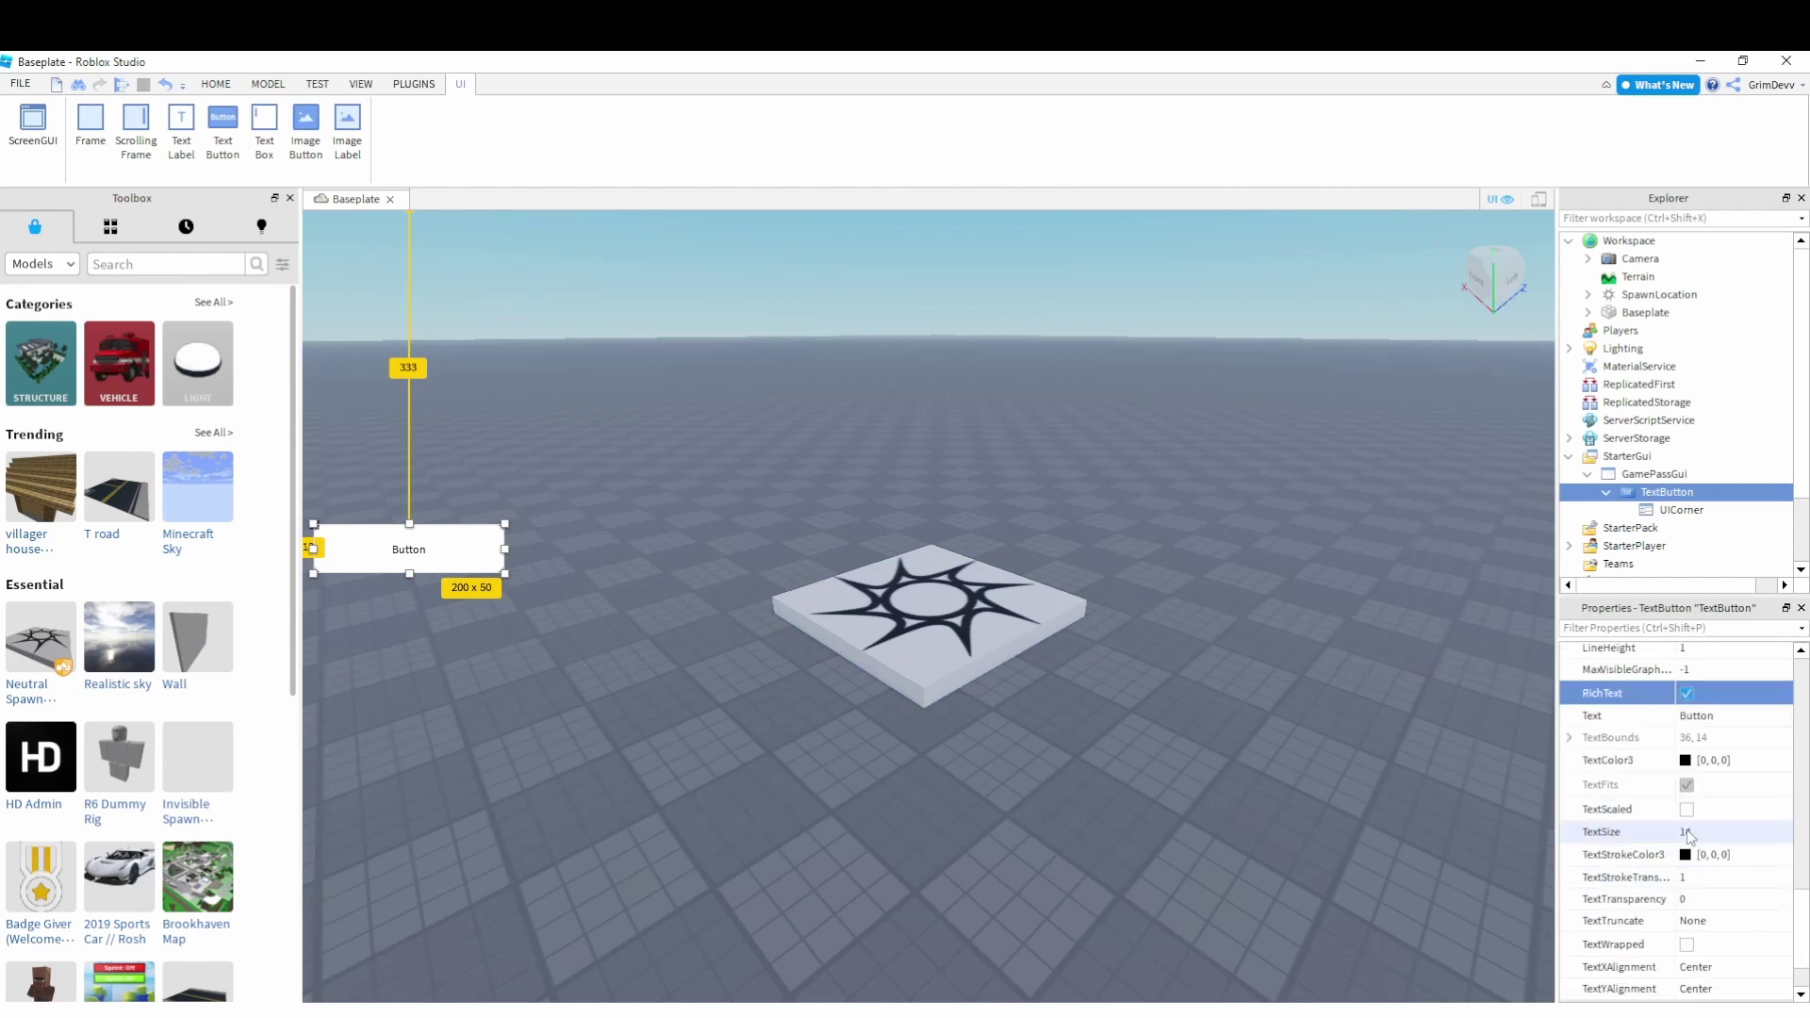
pyautogui.click(1687, 808)
pyautogui.click(1725, 714)
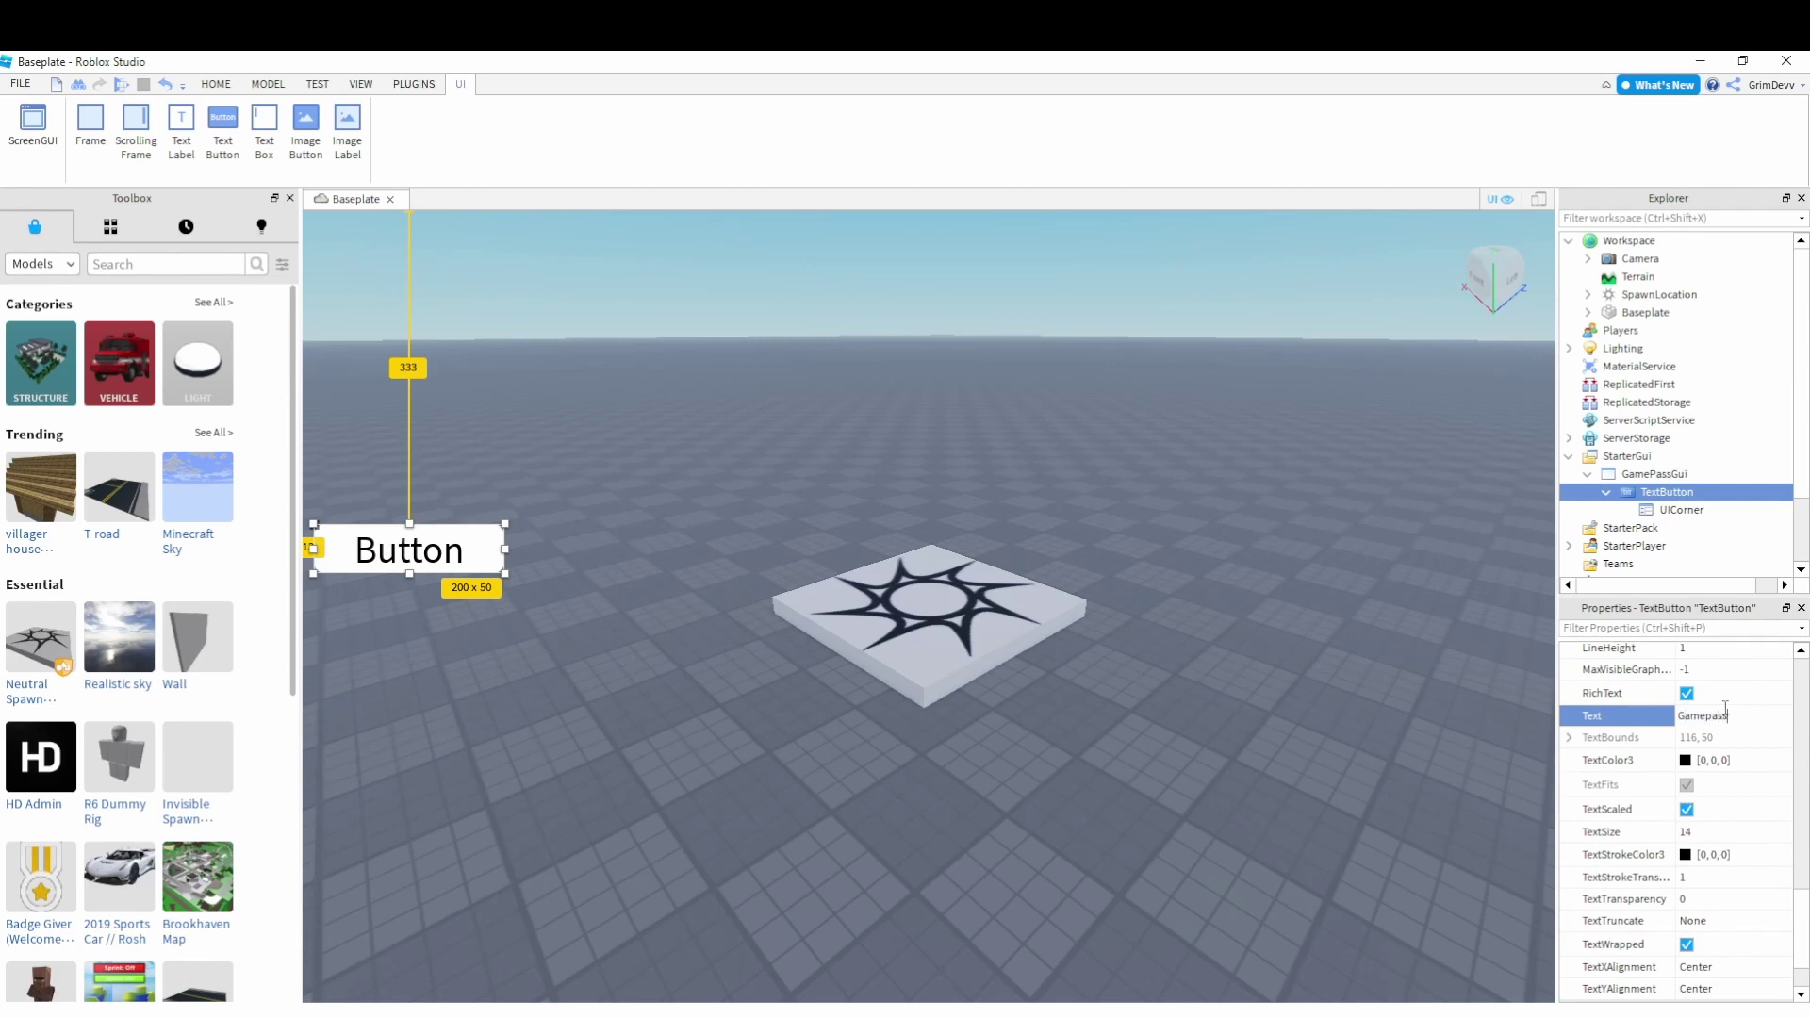
pyautogui.write('Gamepass Shop')
pyautogui.press('Return')
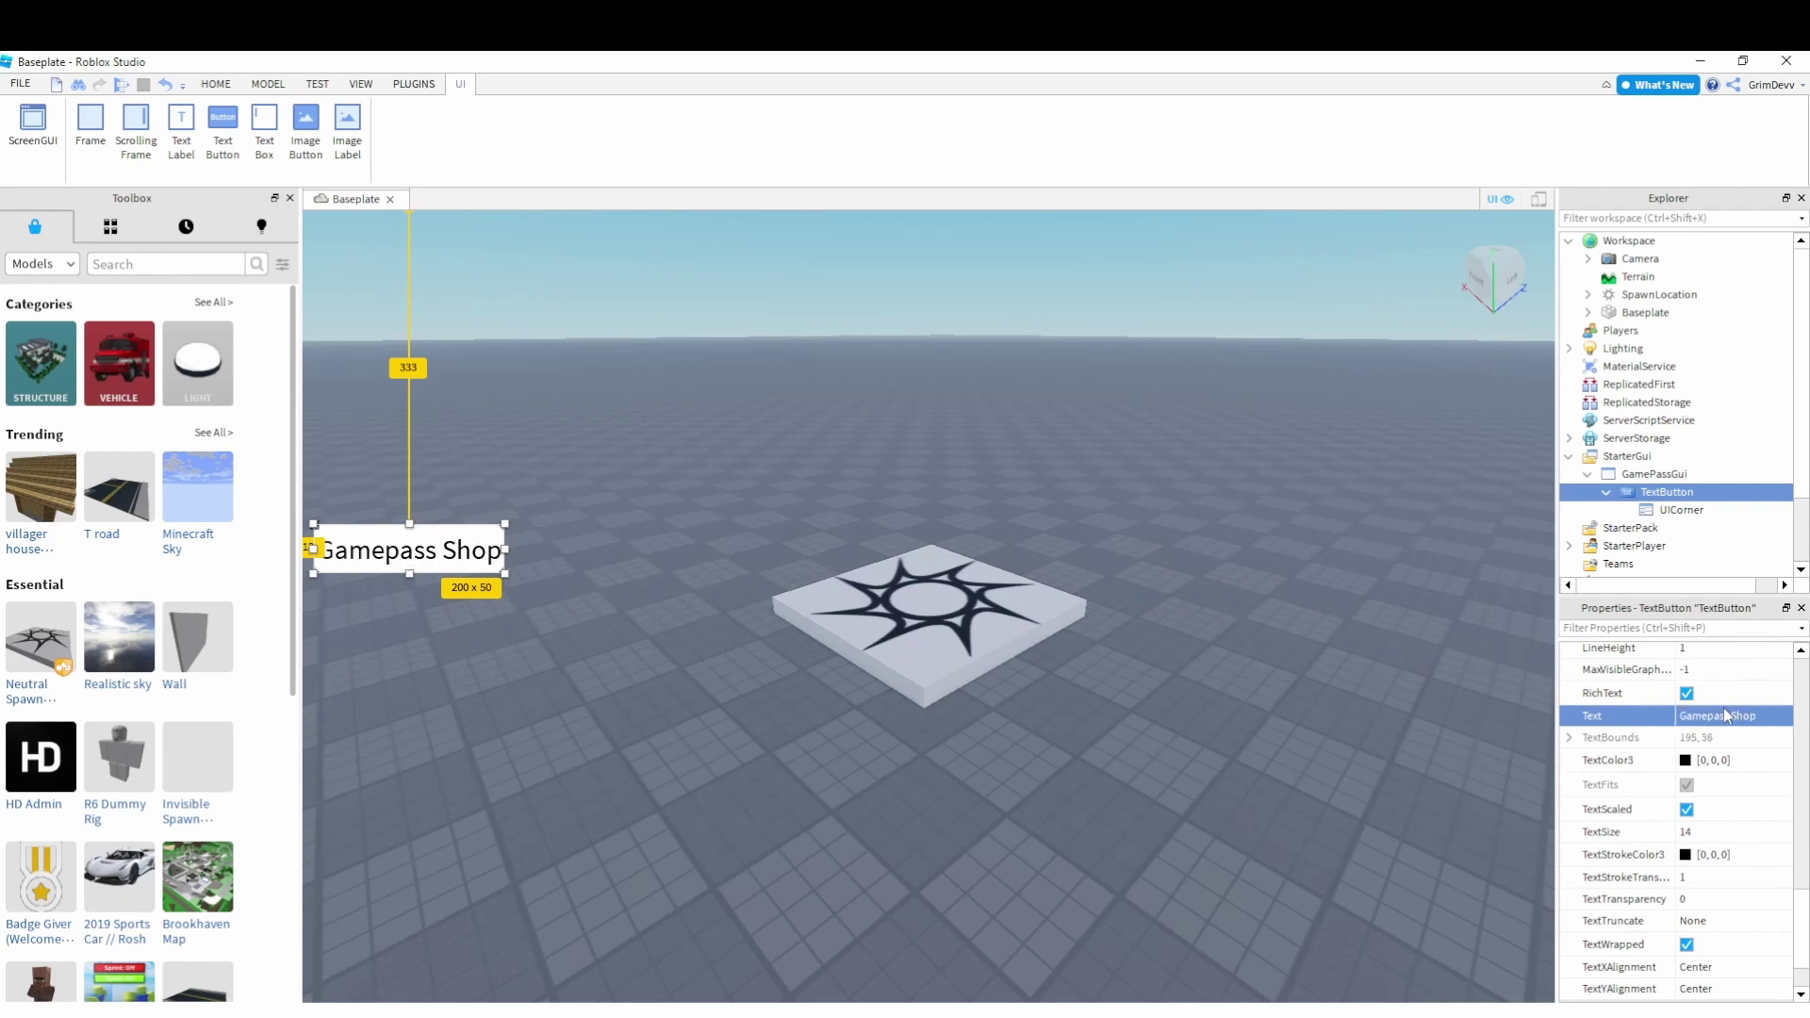
# Set the button's font to Bodoni
pyautogui.scroll(4, 1701, 839)
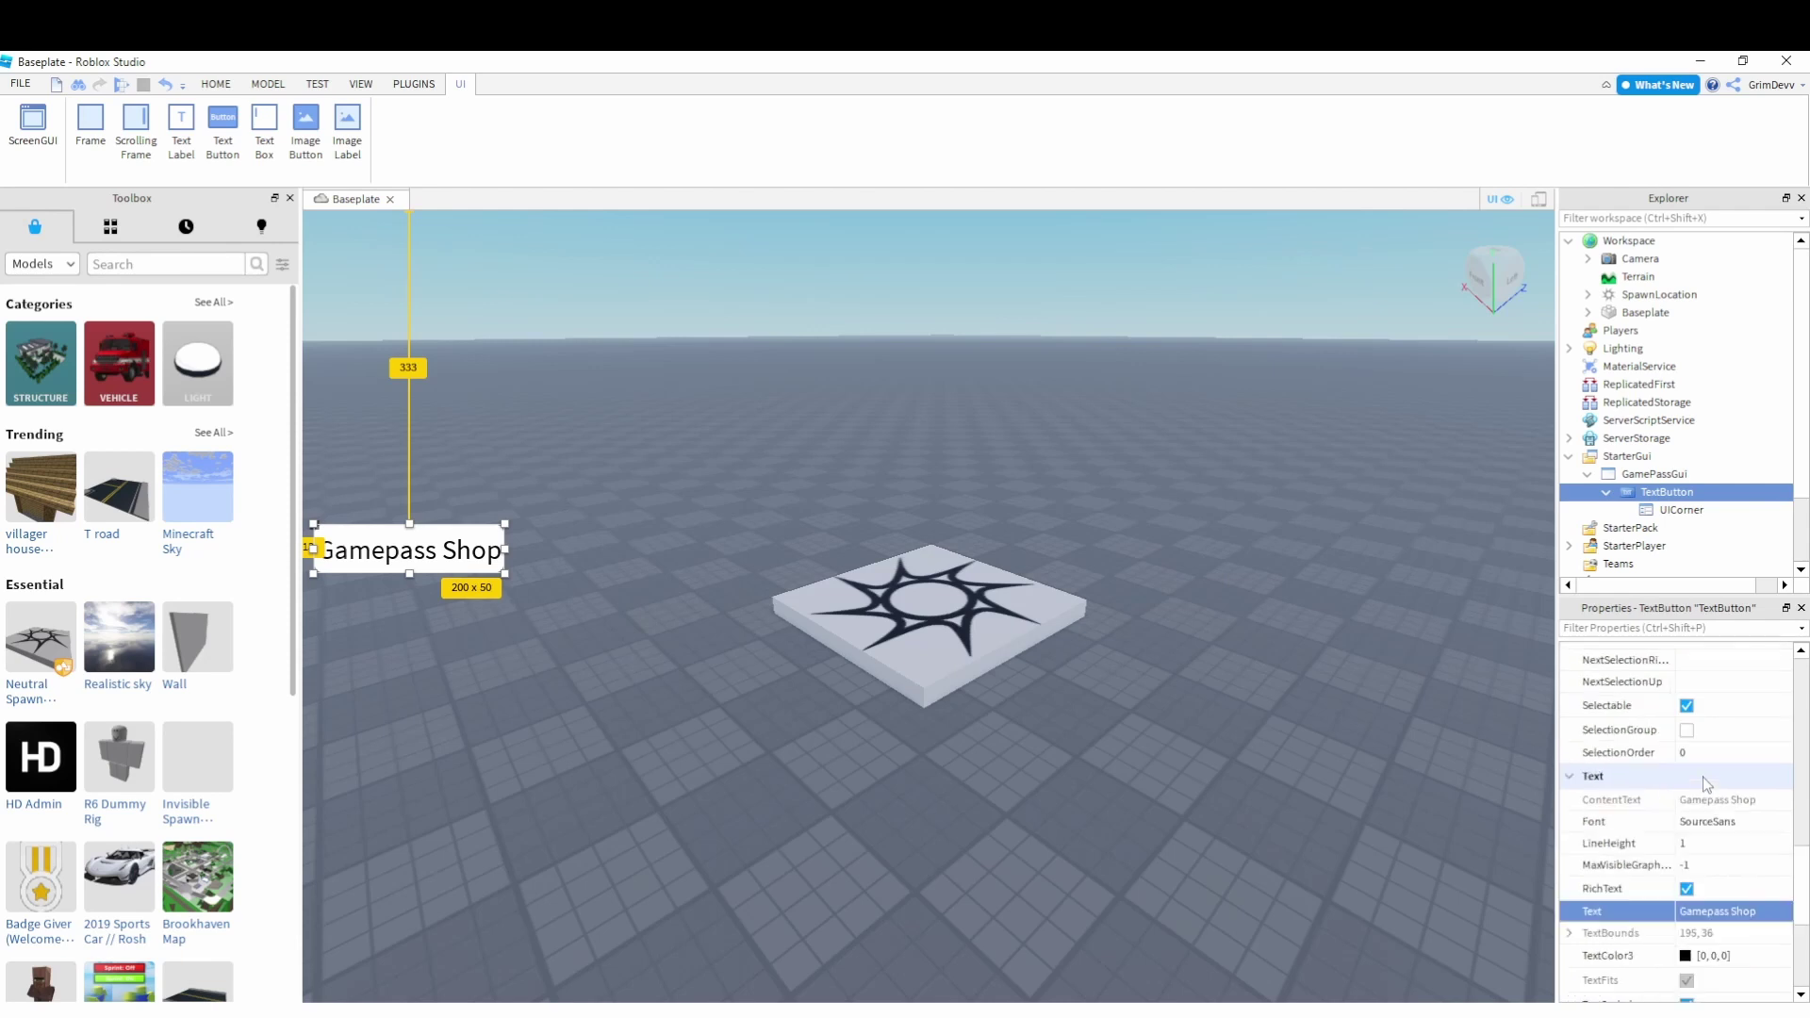
pyautogui.click(1716, 821)
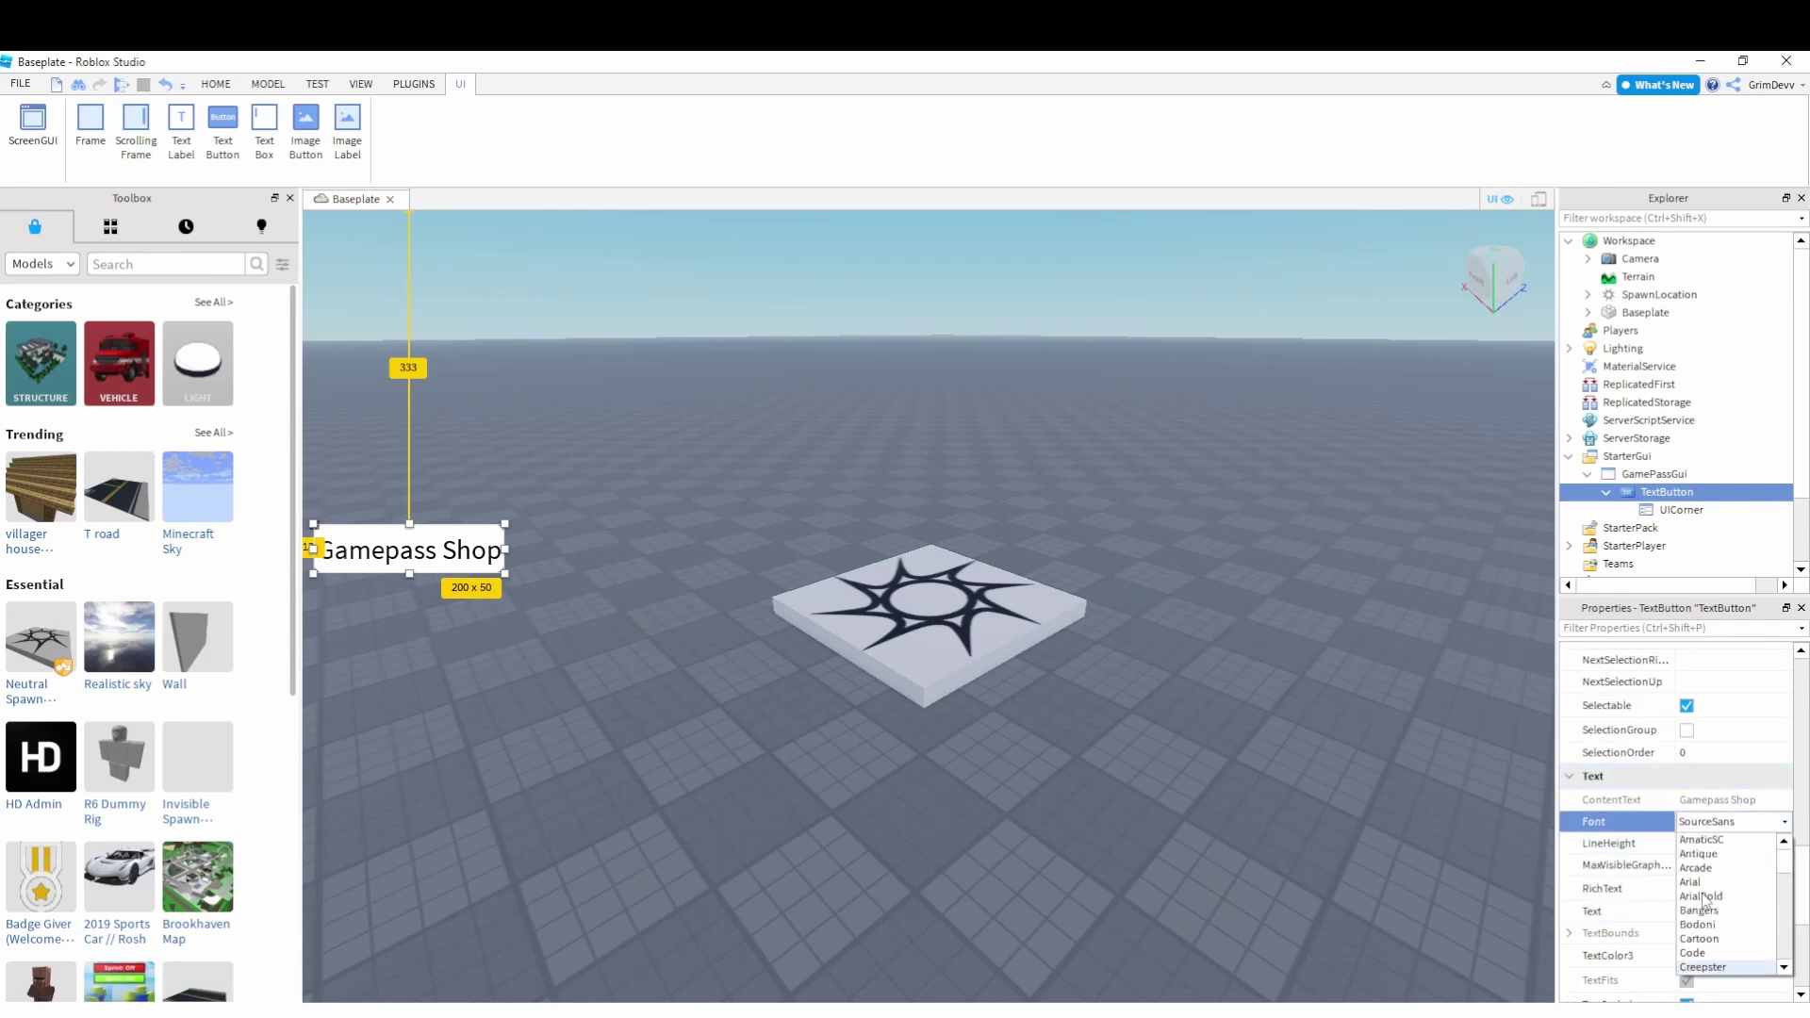
pyautogui.click(1708, 909)
pyautogui.click(1725, 821)
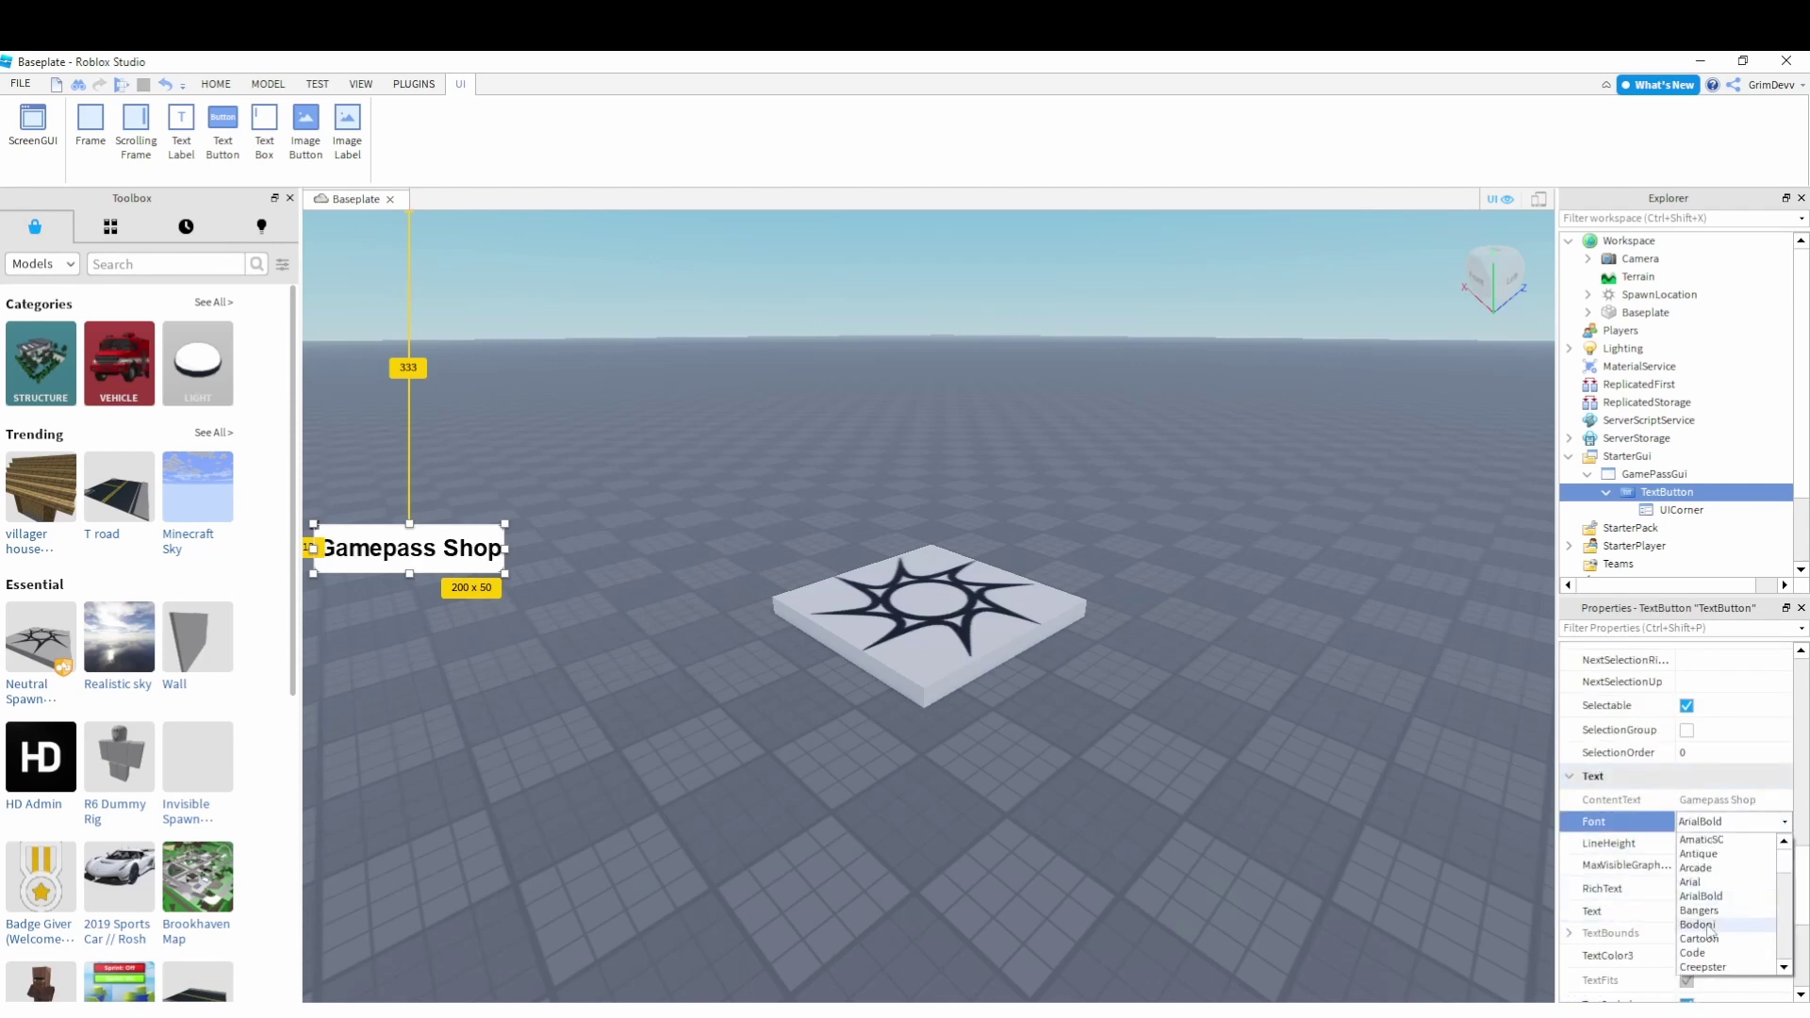
pyautogui.click(1712, 926)
pyautogui.scroll(10, 1689, 848)
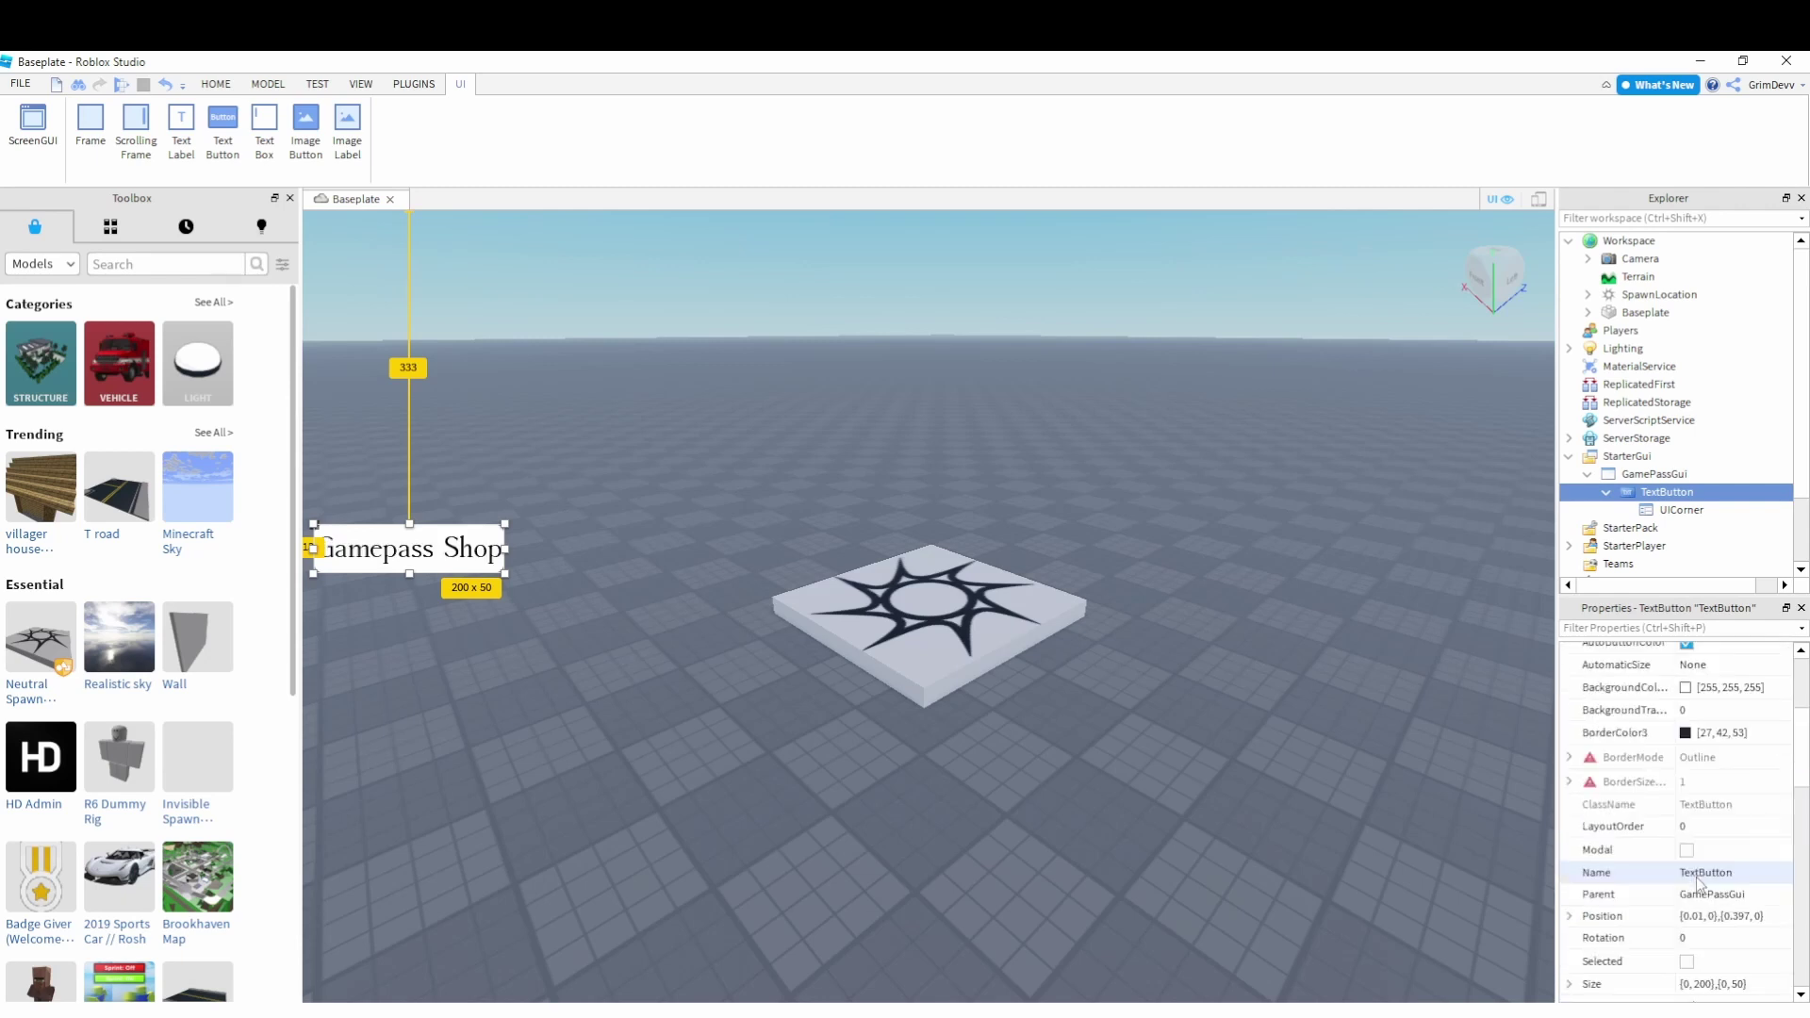
# Give the button a bright cyan background colour (1, 234, 255)
pyautogui.scroll(3, 1690, 848)
pyautogui.click(1686, 817)
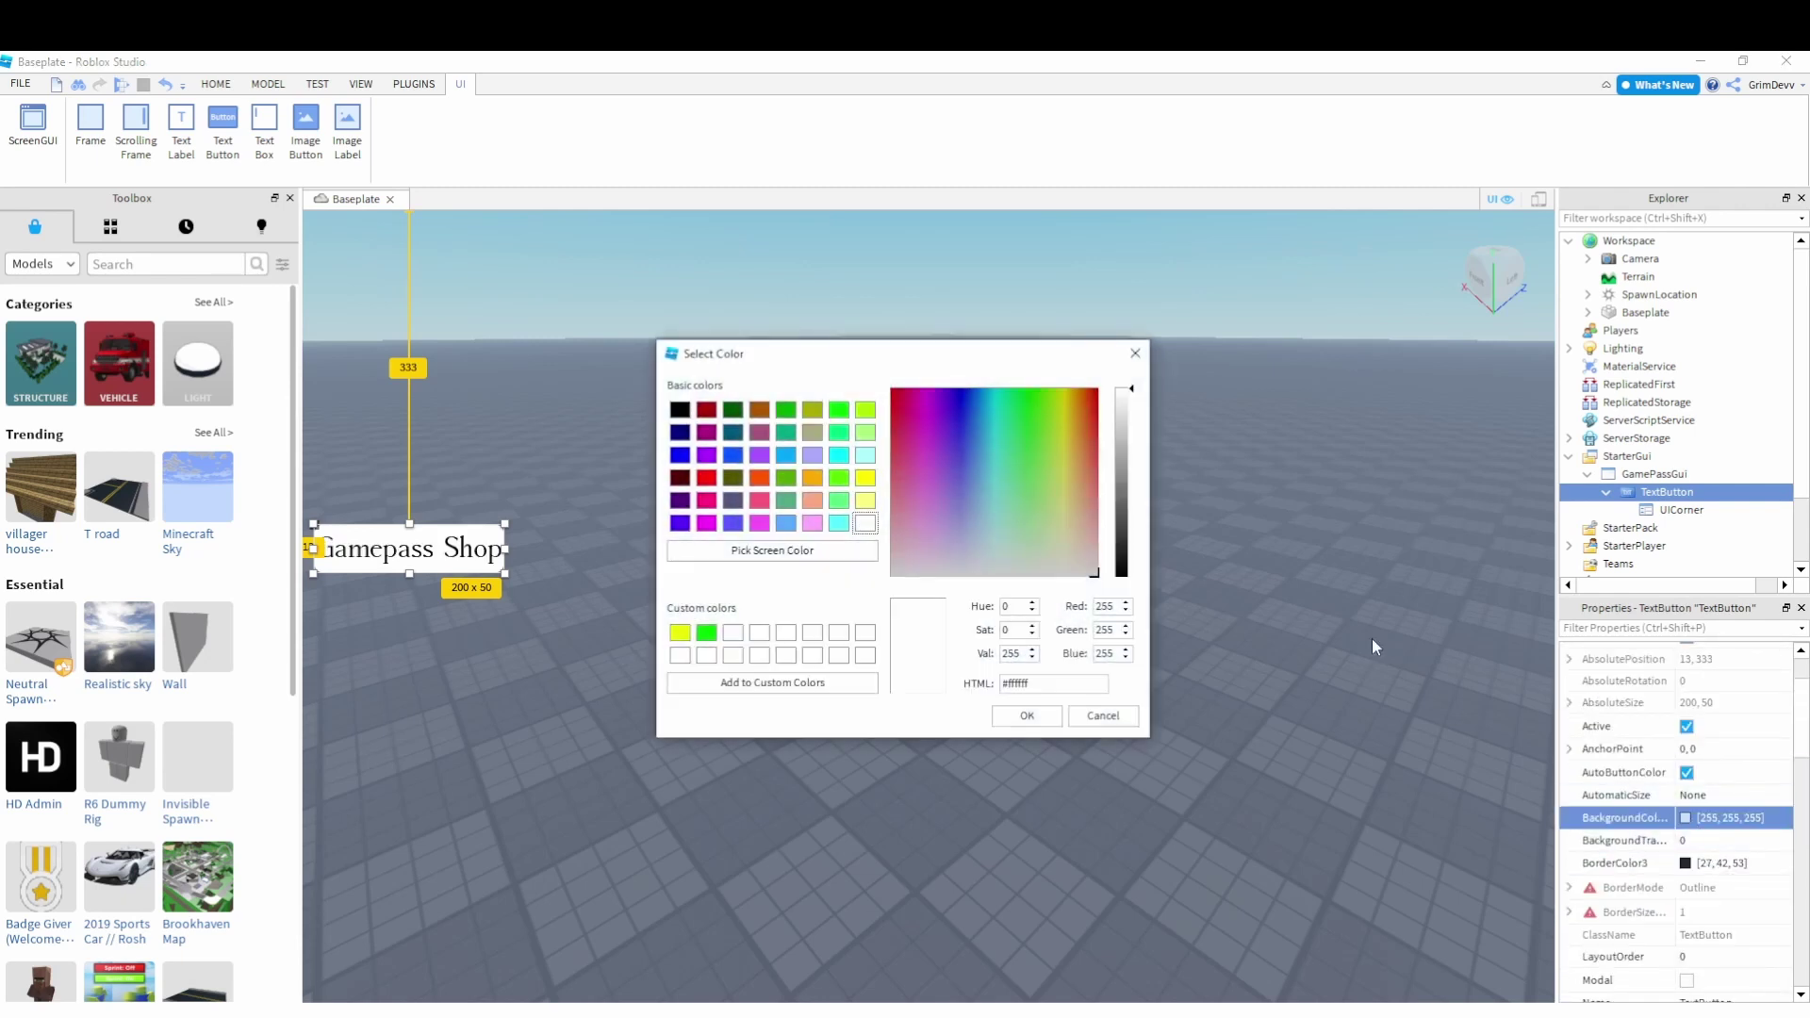
pyautogui.click(980, 398)
pyautogui.moveTo(981, 399); pyautogui.dragTo(991, 388)
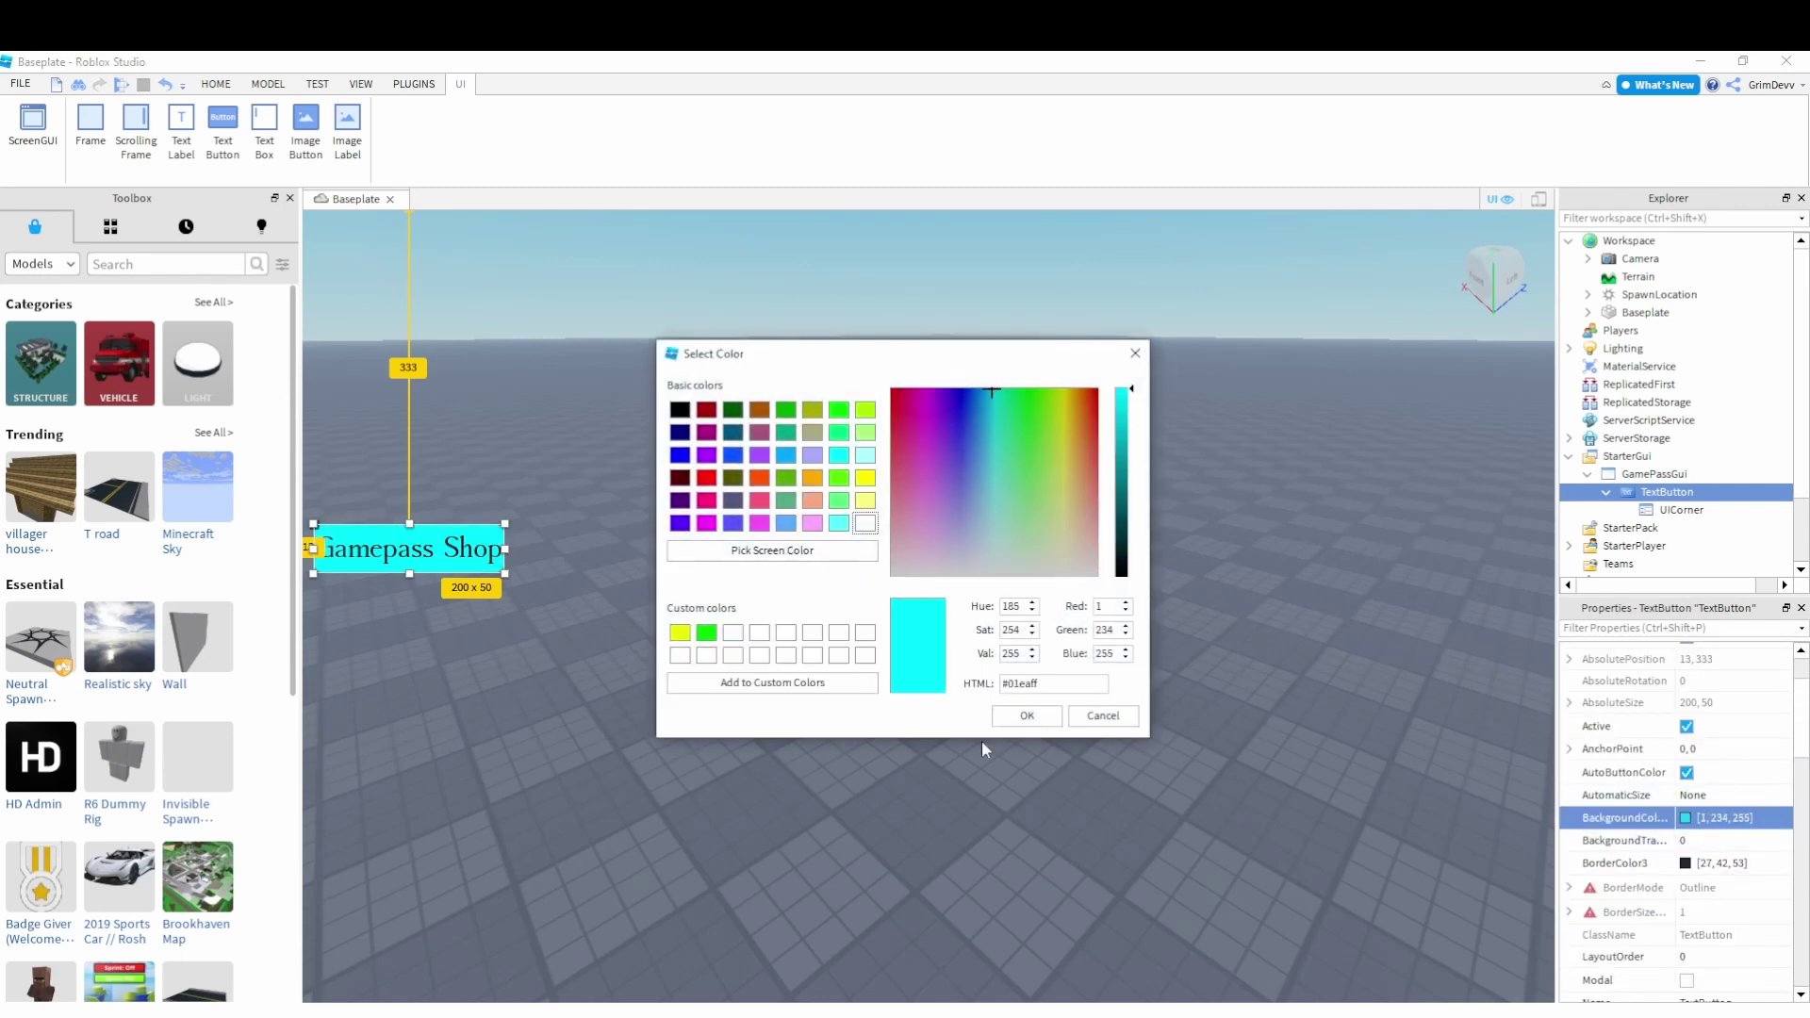
pyautogui.click(1001, 716)
pyautogui.click(863, 794)
pyautogui.scroll(5, 857, 794)
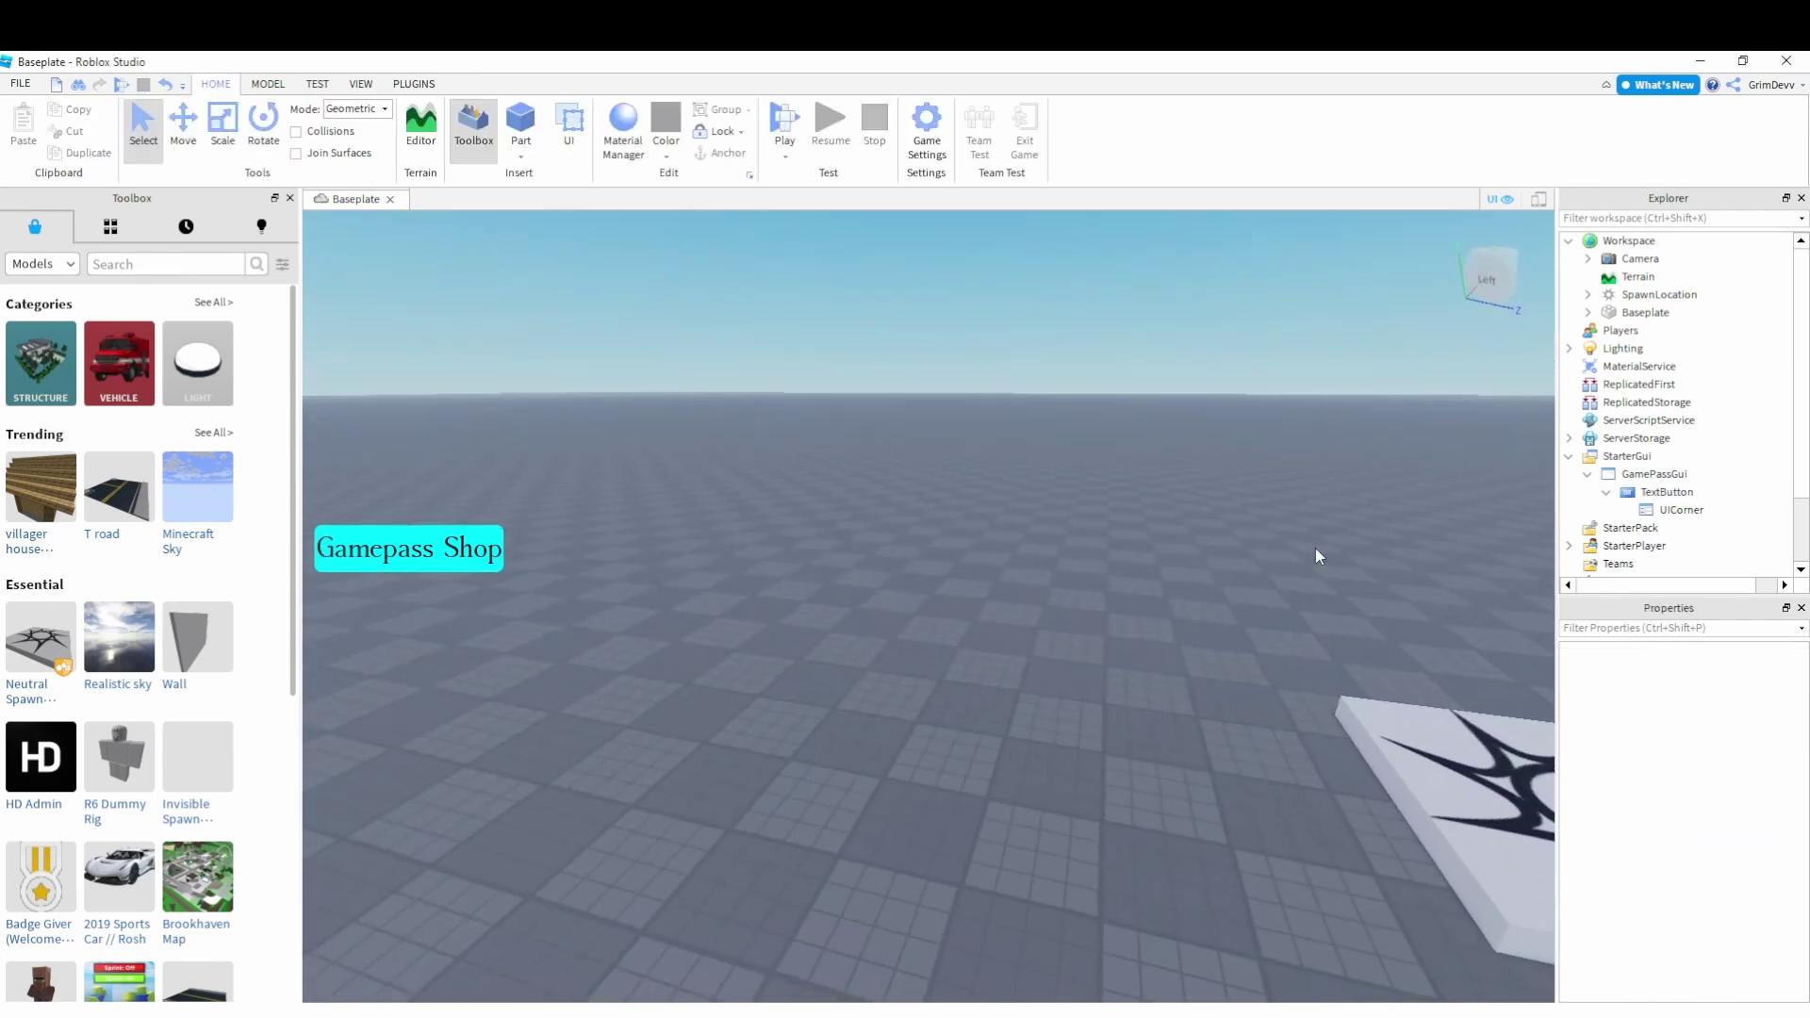
pyautogui.click(1645, 493)
pyautogui.click(857, 679)
# Change the Gamepass Shop label's font to Cartoon
pyautogui.scroll(-5, 857, 679)
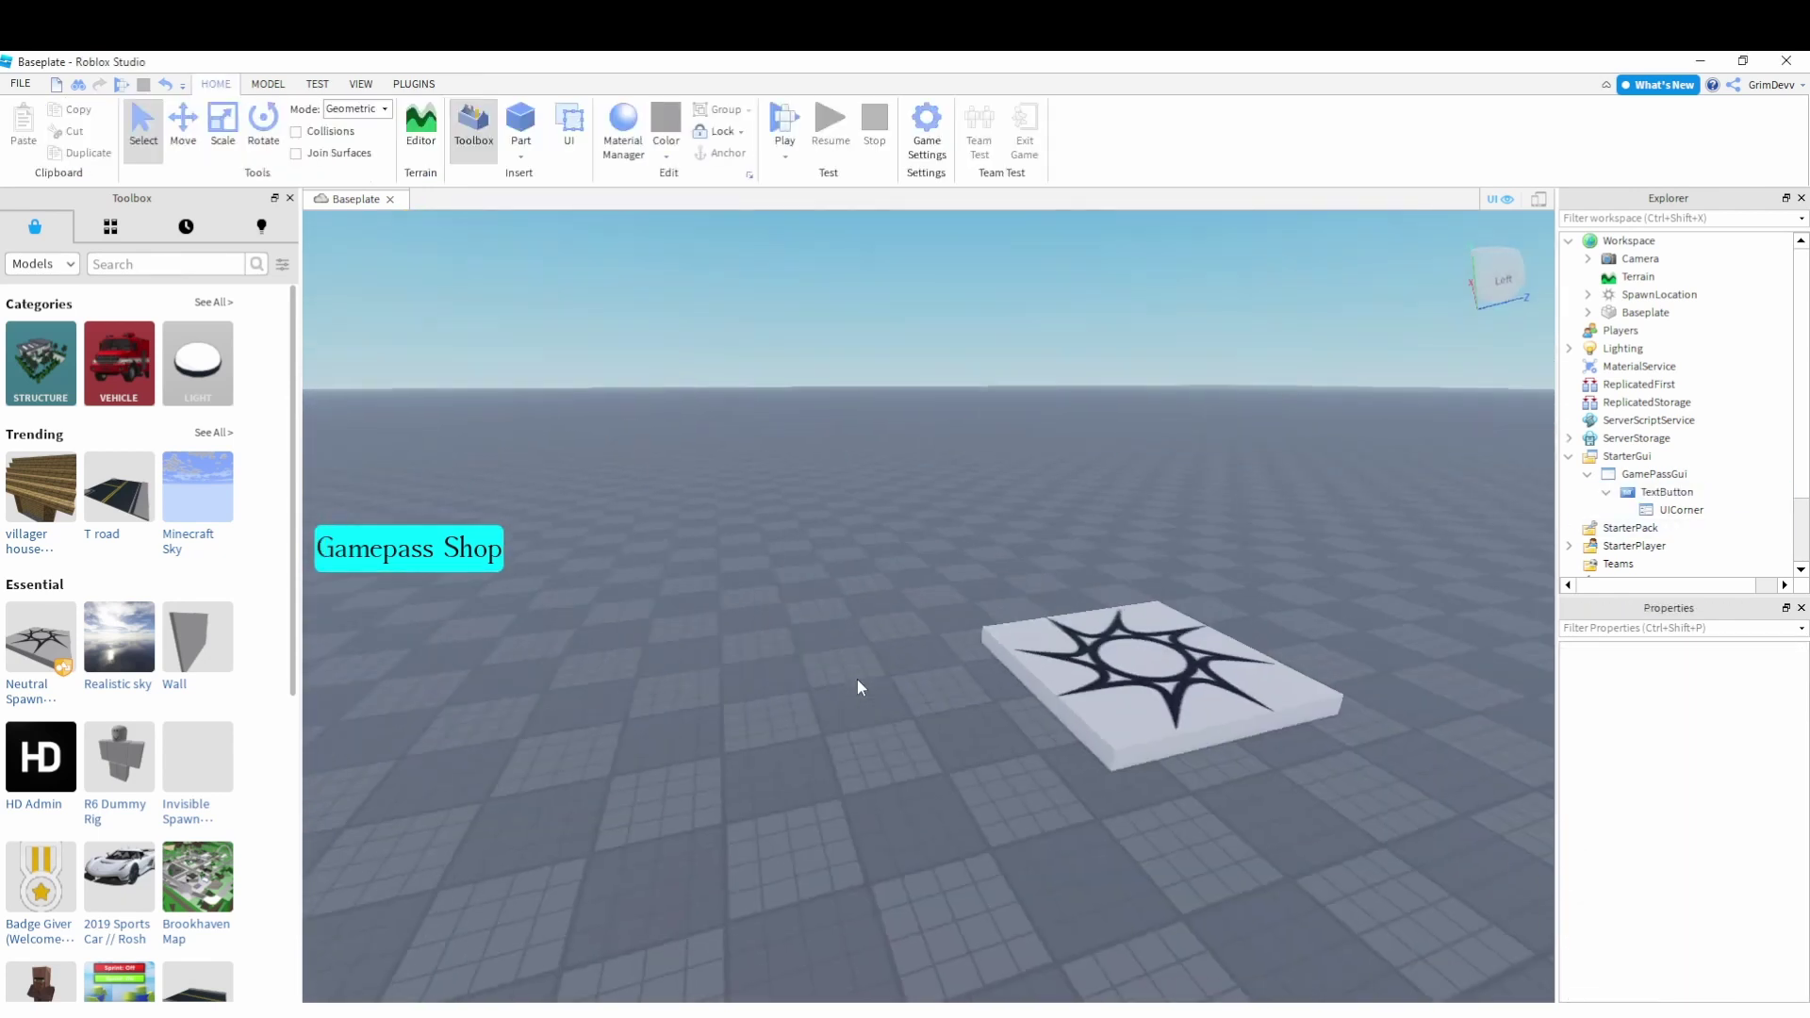
pyautogui.click(1667, 491)
pyautogui.scroll(-10, 1709, 871)
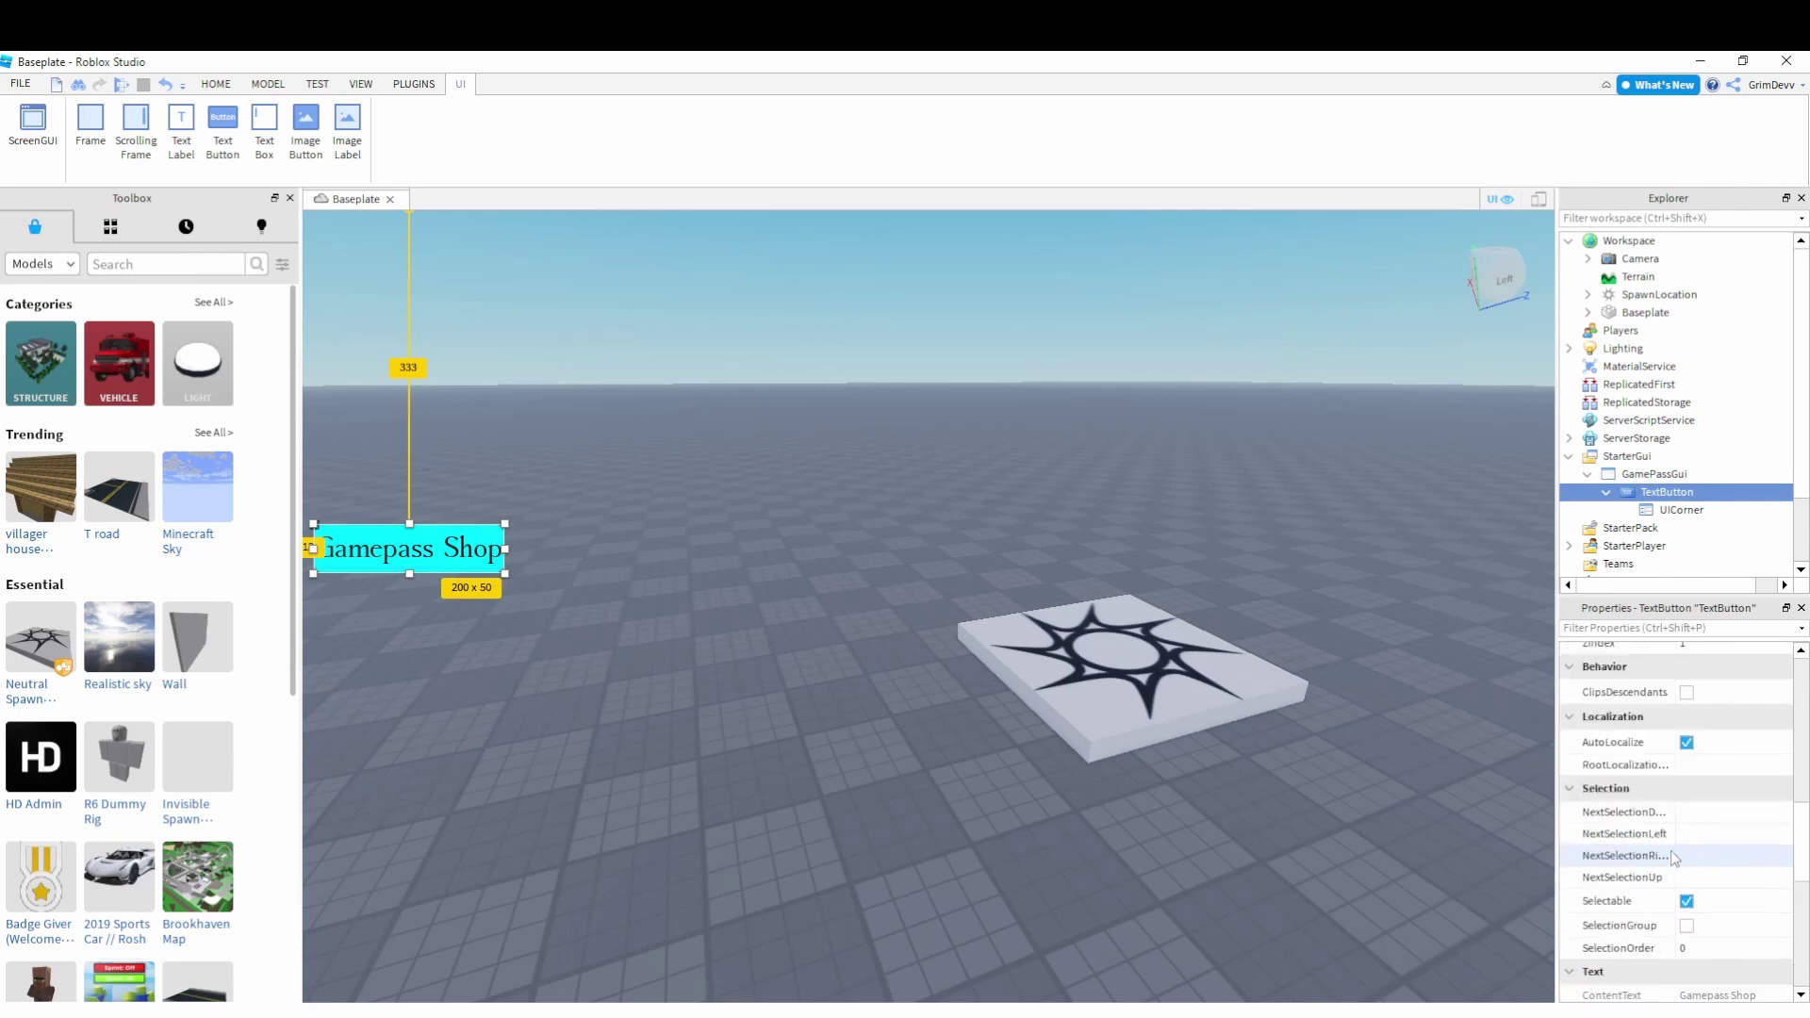
pyautogui.click(1711, 821)
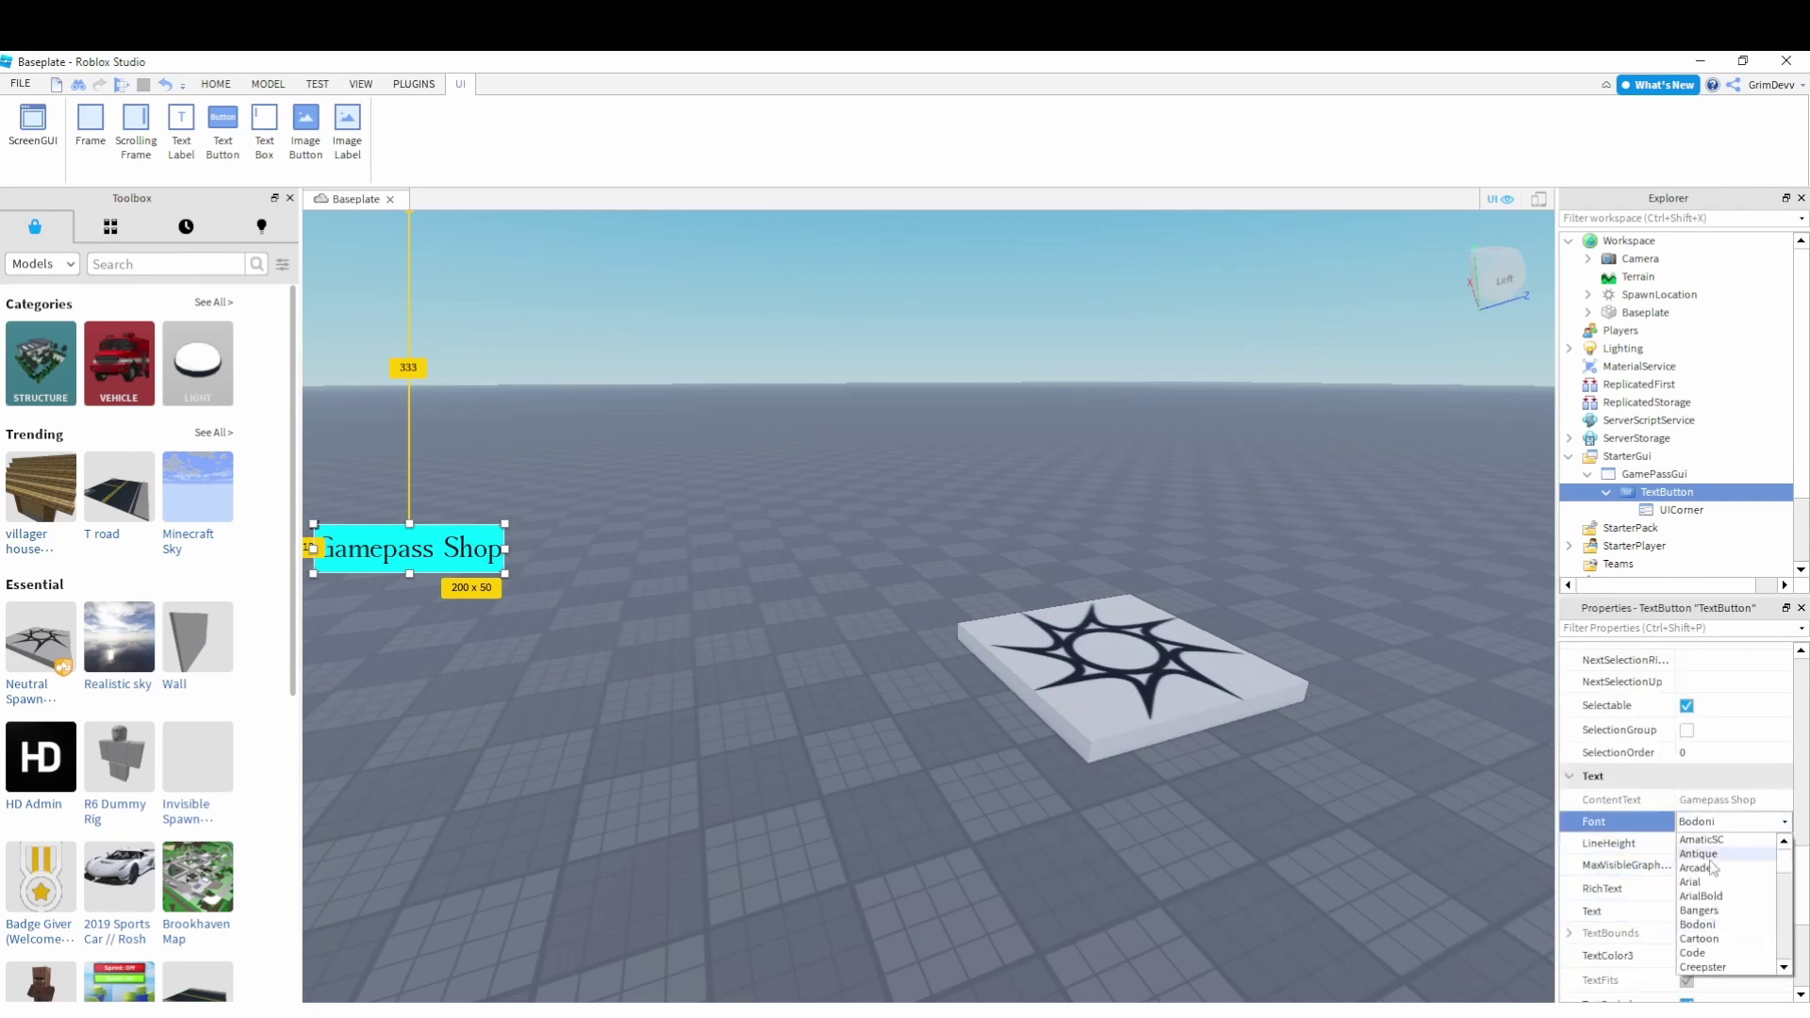
pyautogui.click(1699, 939)
pyautogui.click(1285, 818)
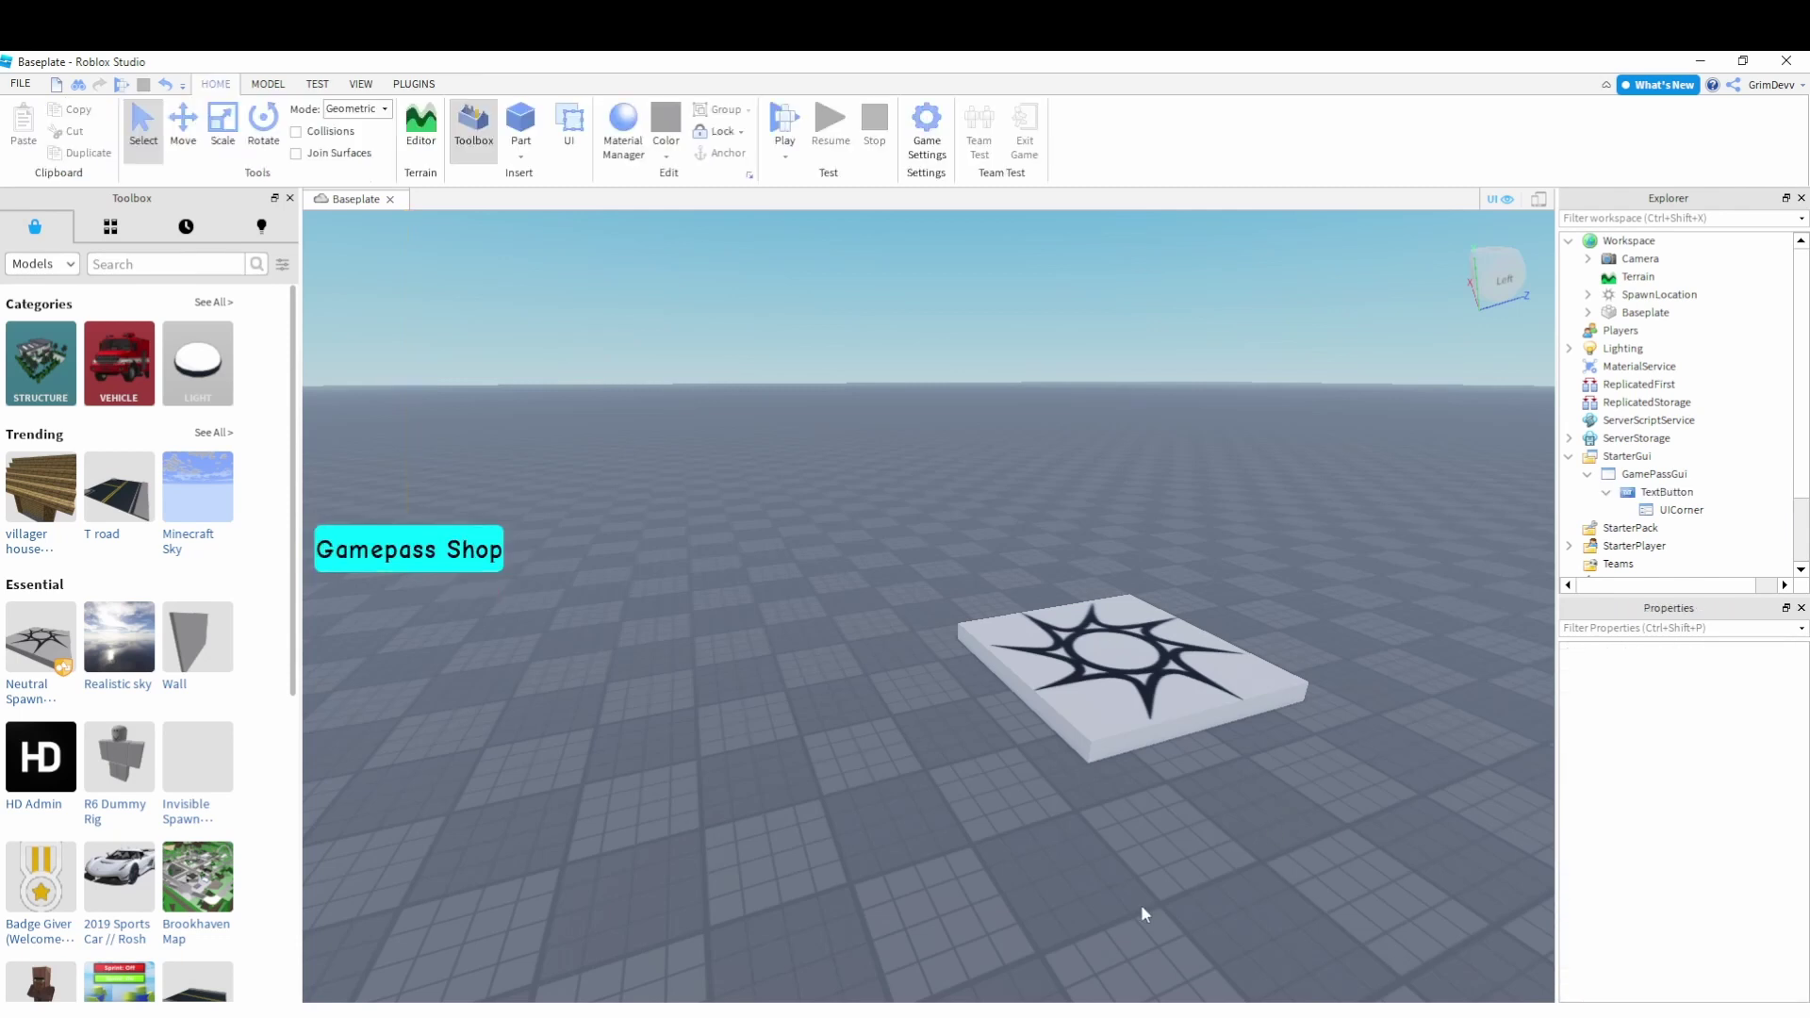
pyautogui.moveTo(1143, 910); pyautogui.dragTo(1277, 497, button='right')
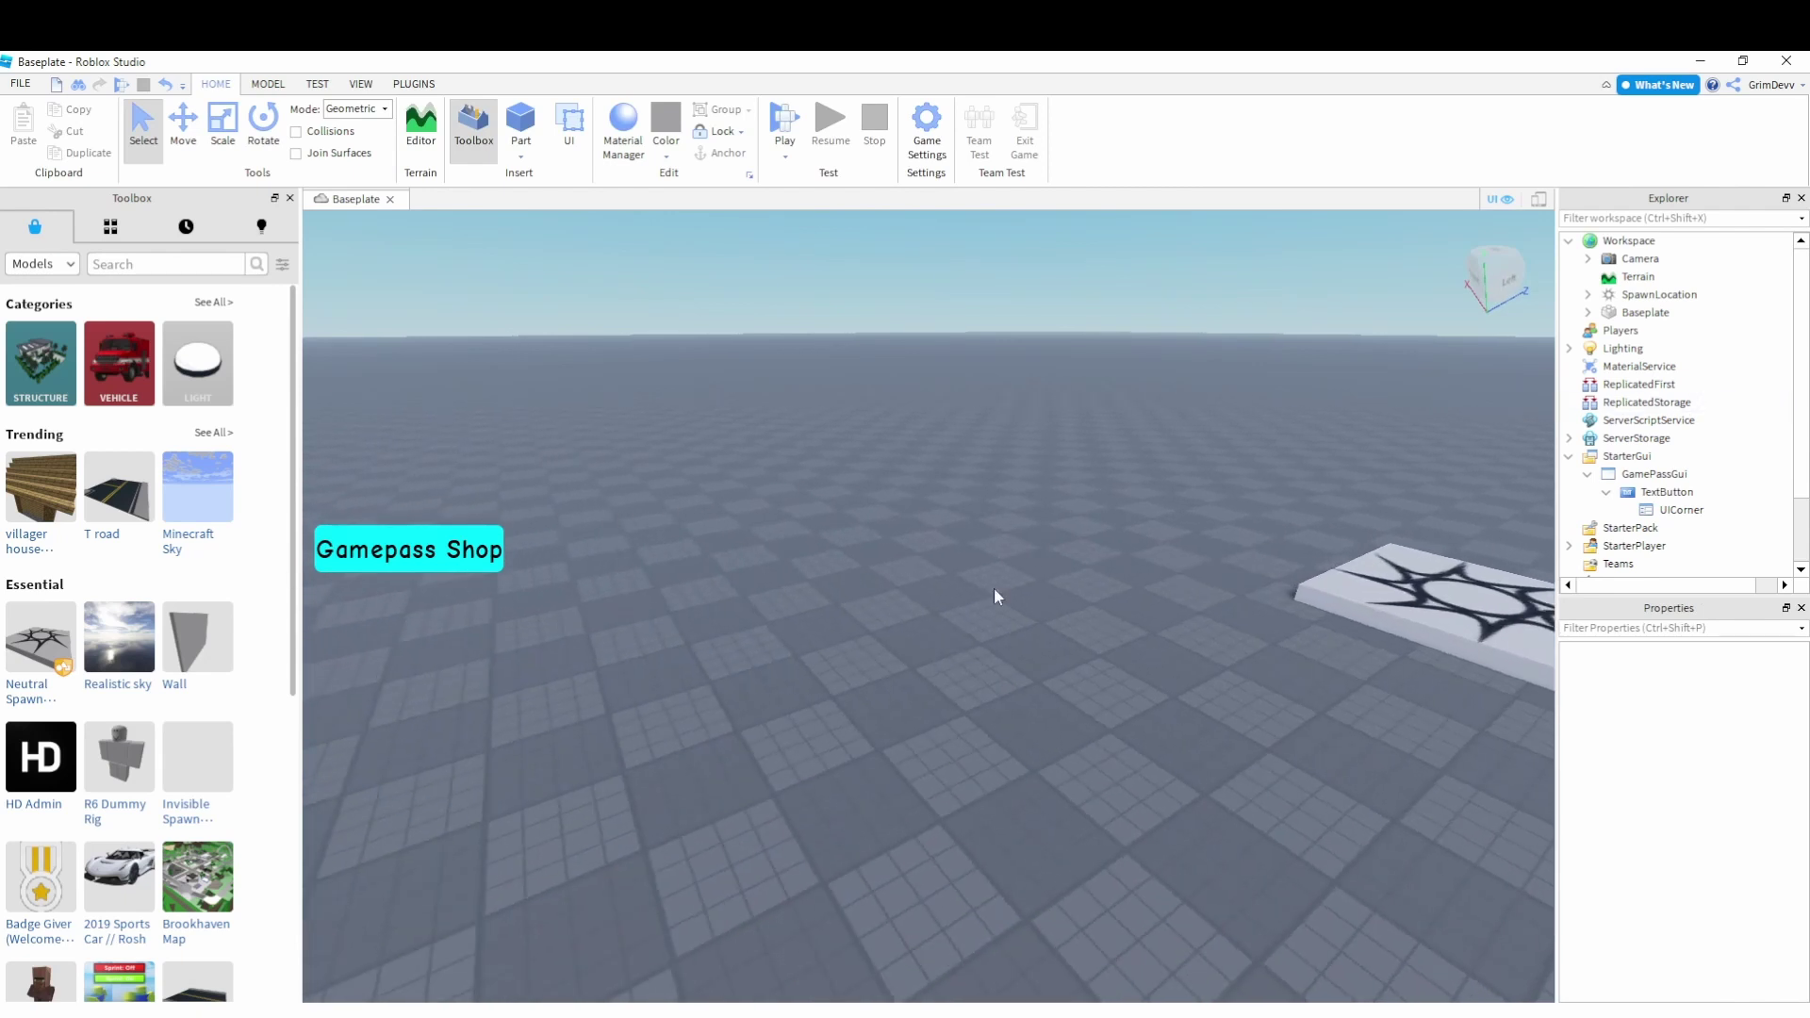
pyautogui.moveTo(994, 596); pyautogui.dragTo(1065, 575, button='right')
pyautogui.click(1655, 474)
# Insert a Frame into GamePassGui, resize it to 425 x 288, and centre it on screen
pyautogui.click(1699, 474)
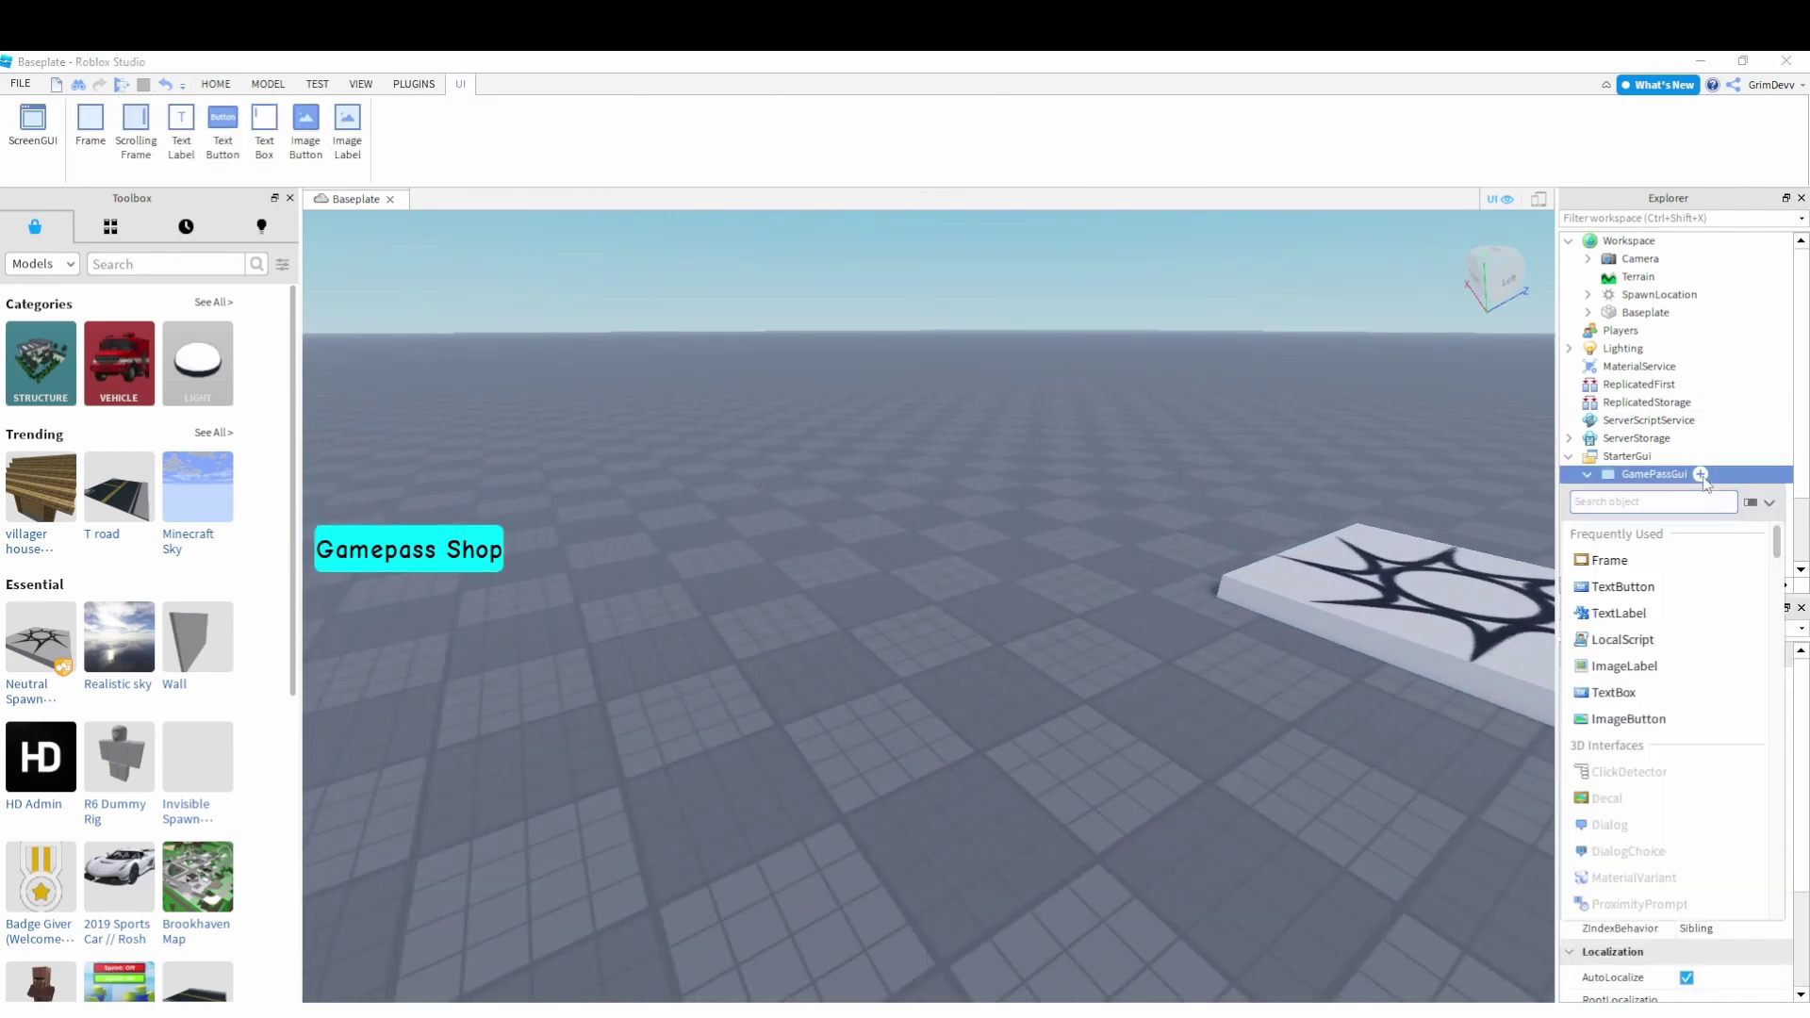
pyautogui.click(1611, 560)
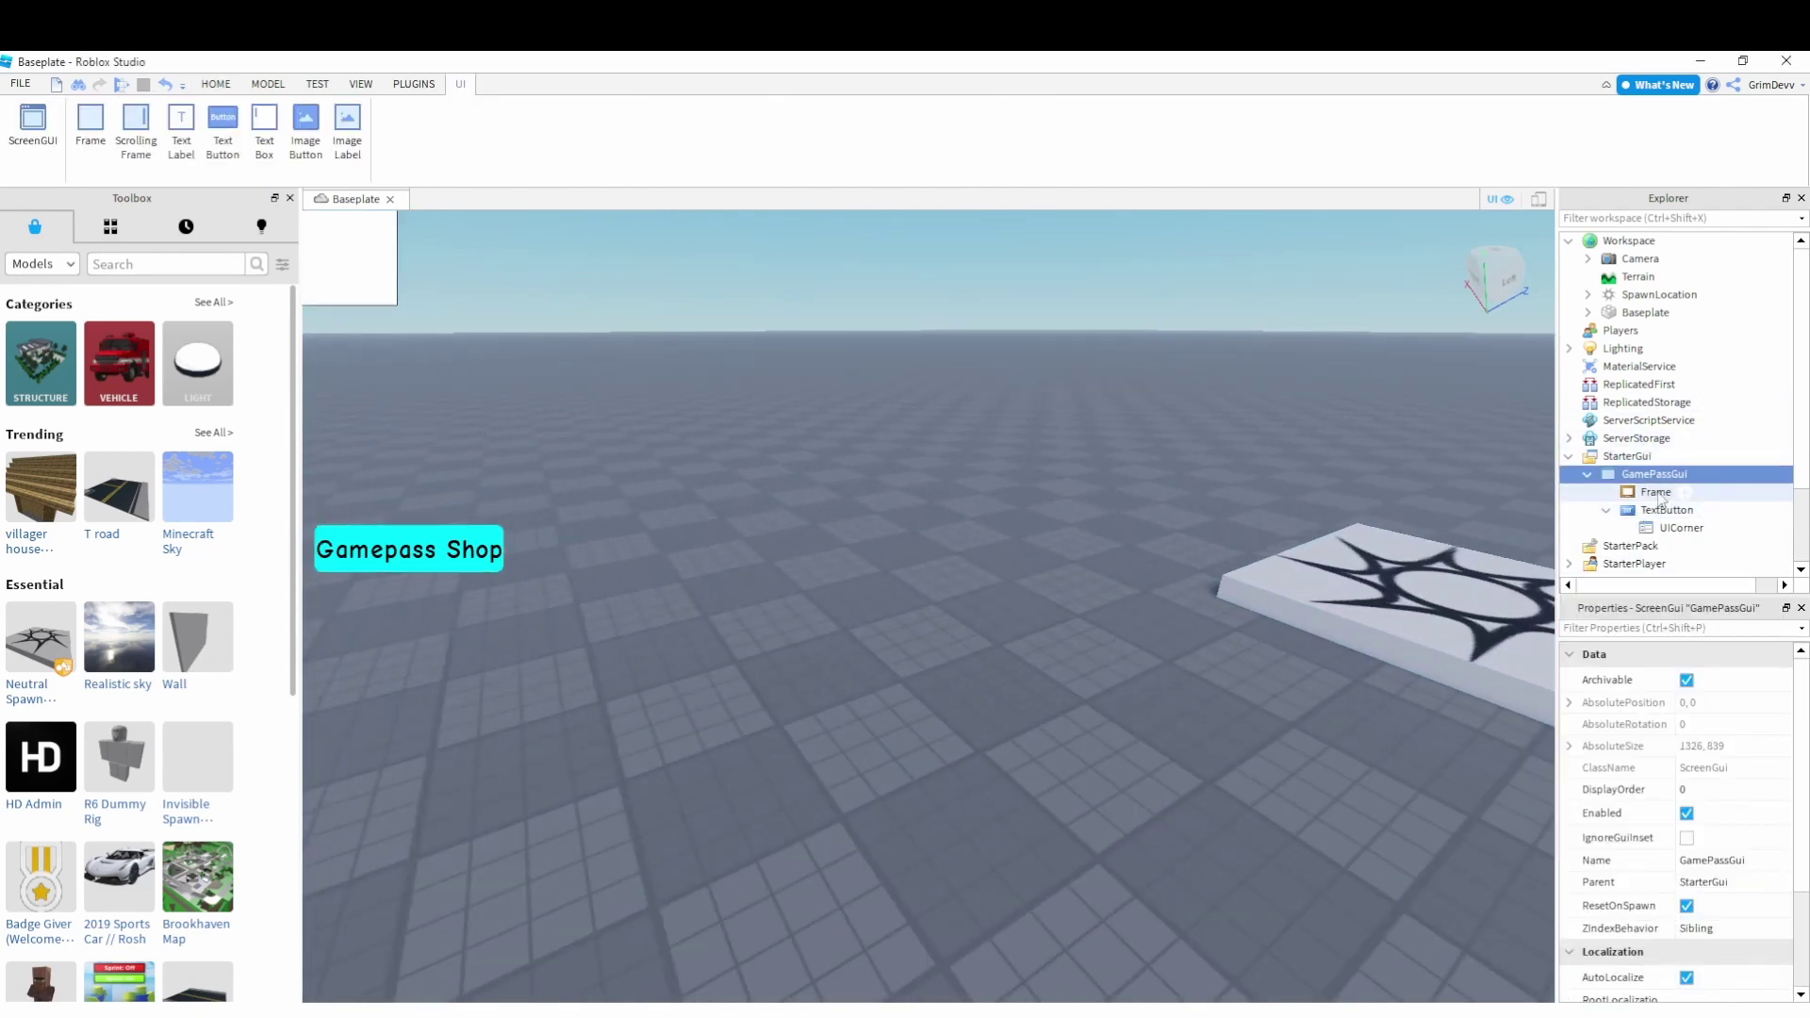
pyautogui.click(1656, 492)
pyautogui.moveTo(346, 262); pyautogui.dragTo(520, 813)
pyautogui.moveTo(460, 728); pyautogui.dragTo(459, 708)
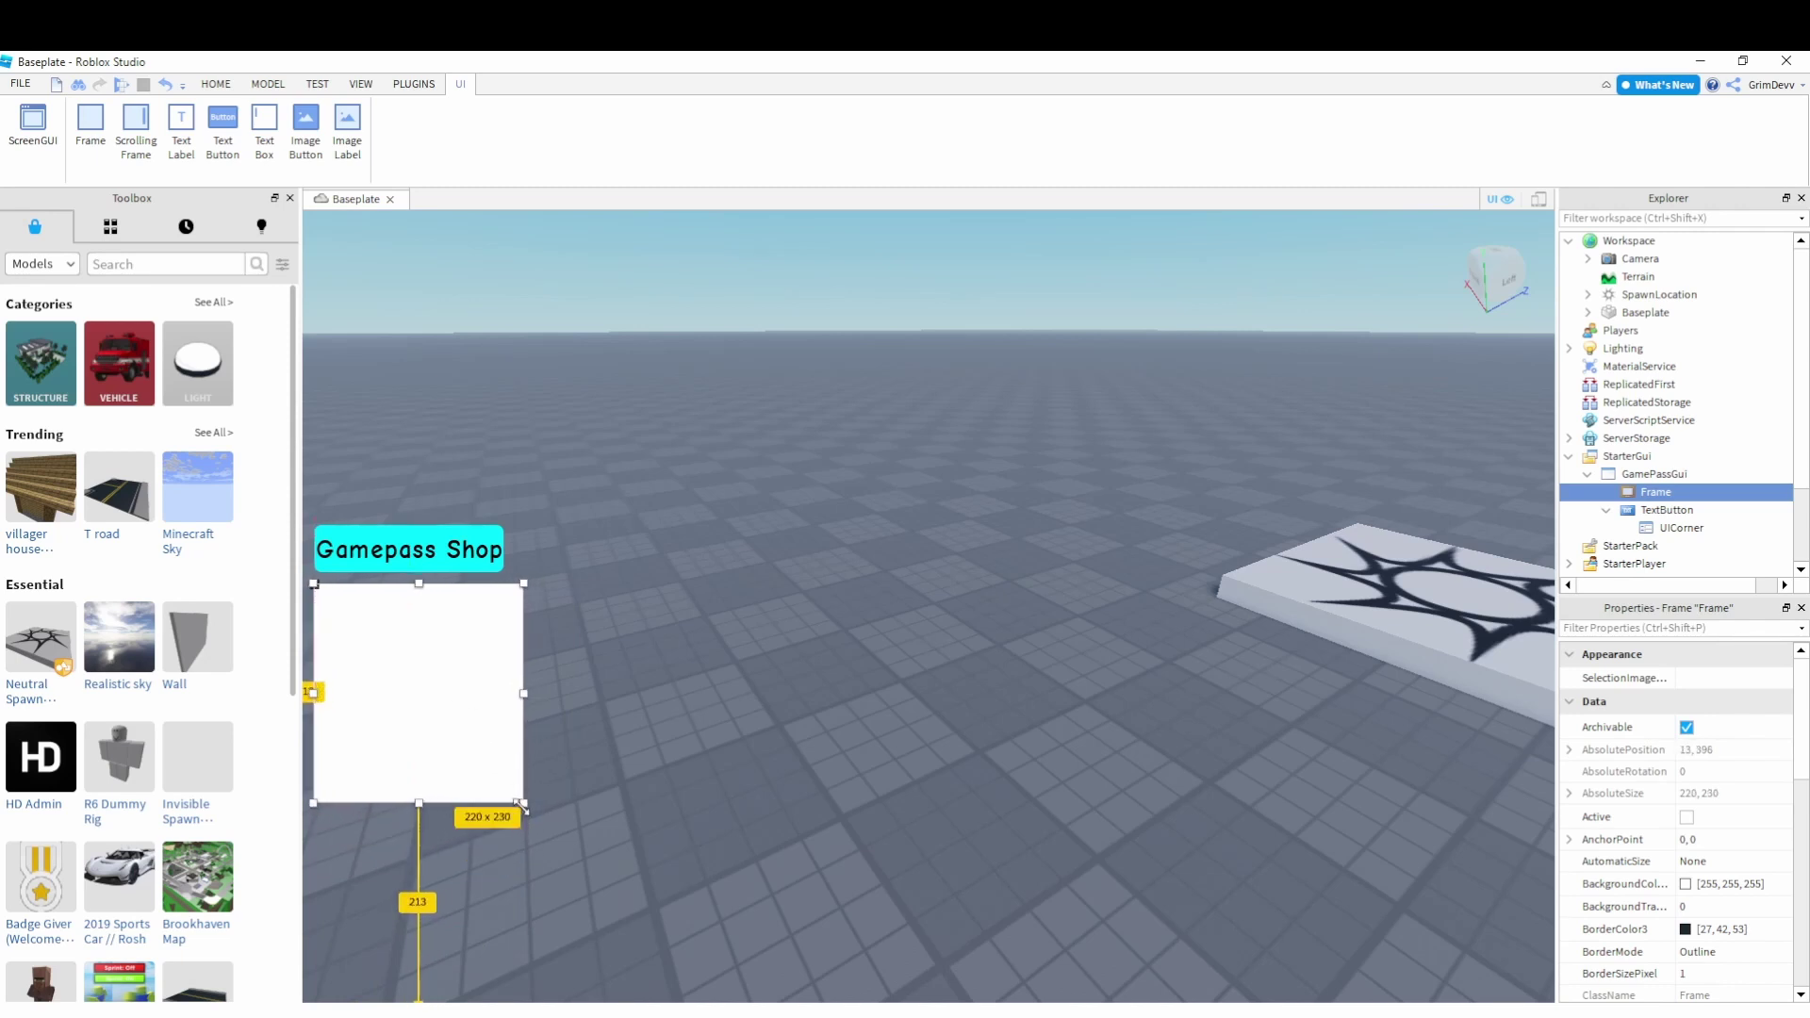
pyautogui.moveTo(520, 807); pyautogui.dragTo(505, 796)
pyautogui.moveTo(430, 698); pyautogui.dragTo(948, 596)
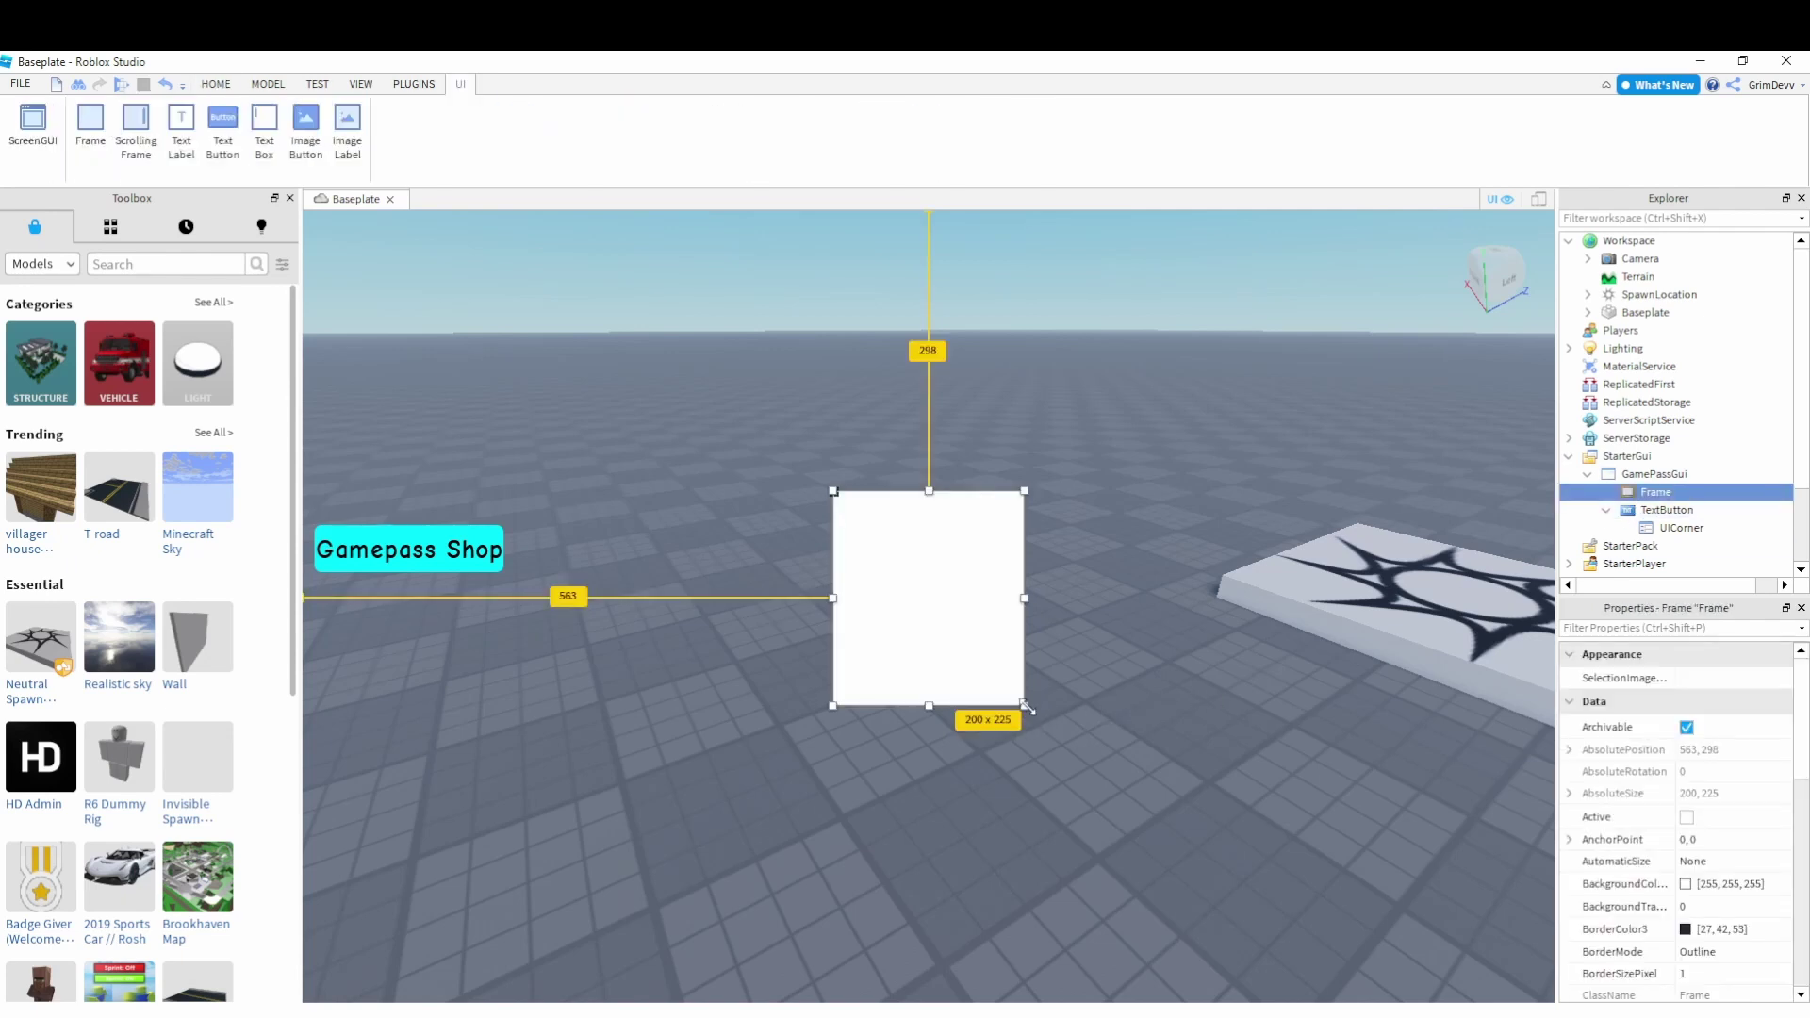
pyautogui.moveTo(1026, 707); pyautogui.dragTo(1236, 767)
pyautogui.moveTo(1051, 627); pyautogui.dragTo(954, 612)
# Insert a TextLabel into the frame and move it to the frame's top centre
pyautogui.click(1683, 491)
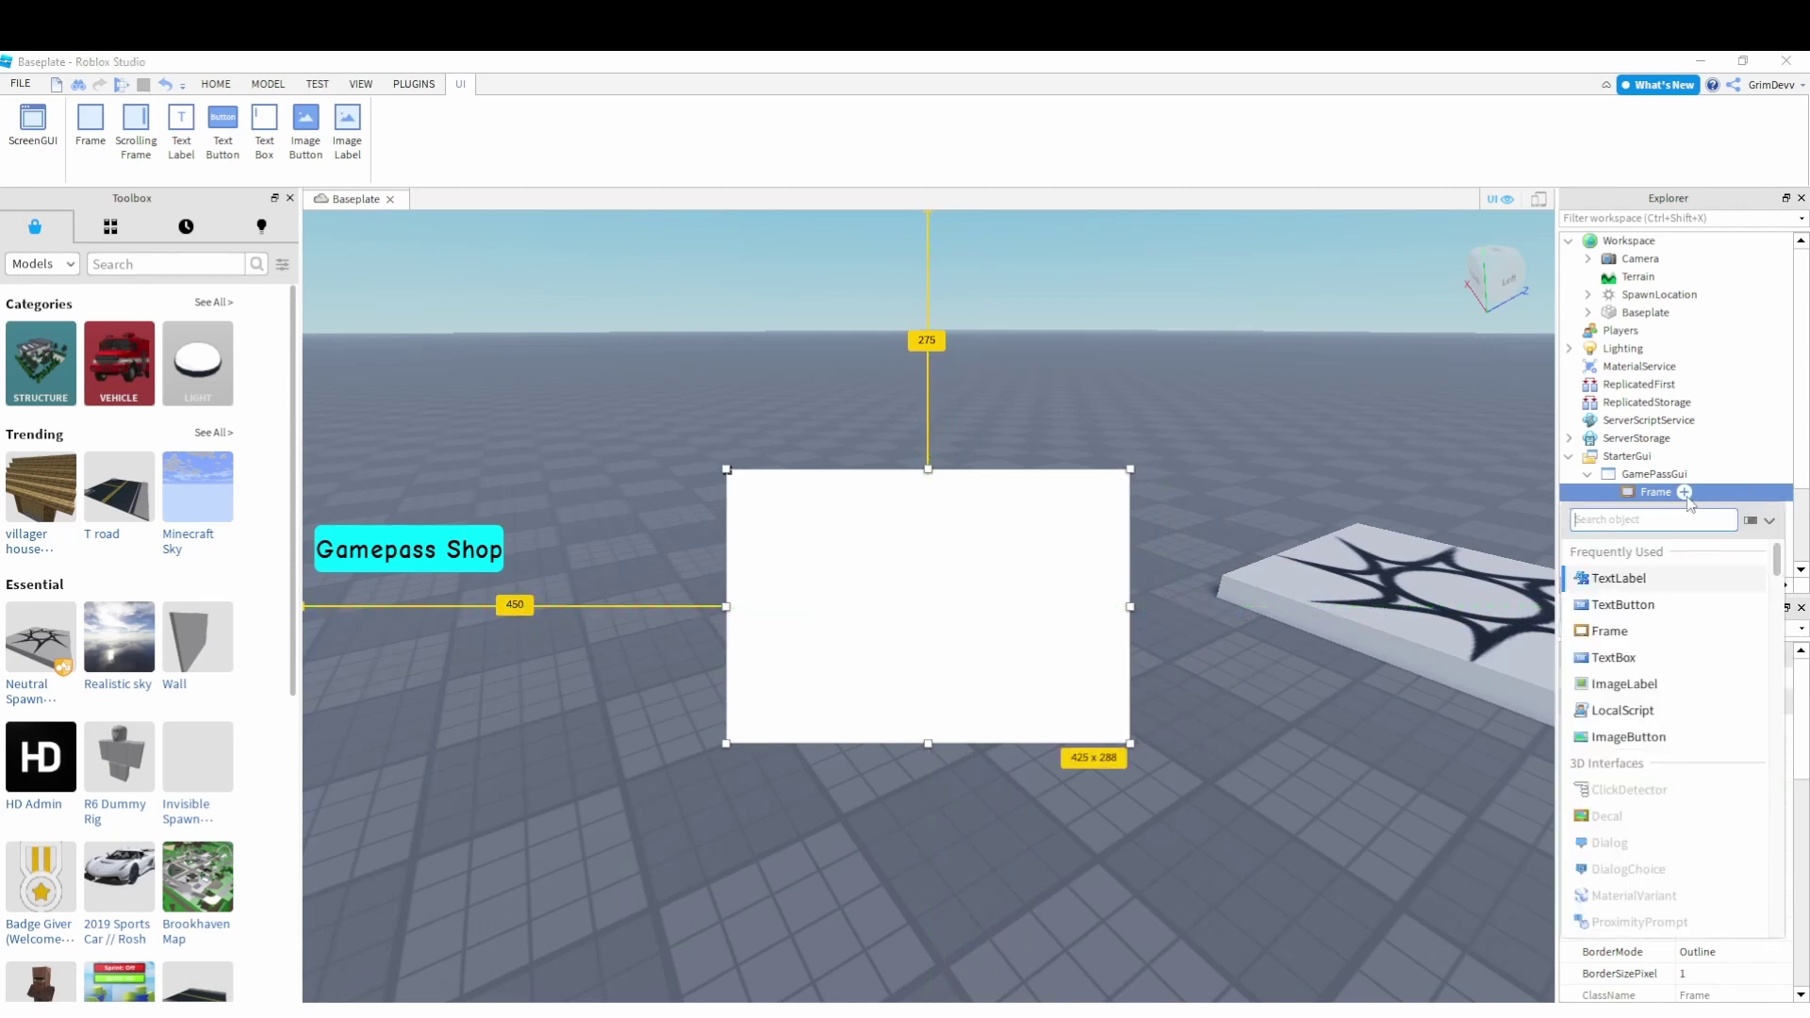
pyautogui.click(1632, 579)
pyautogui.moveTo(891, 507); pyautogui.dragTo(977, 502)
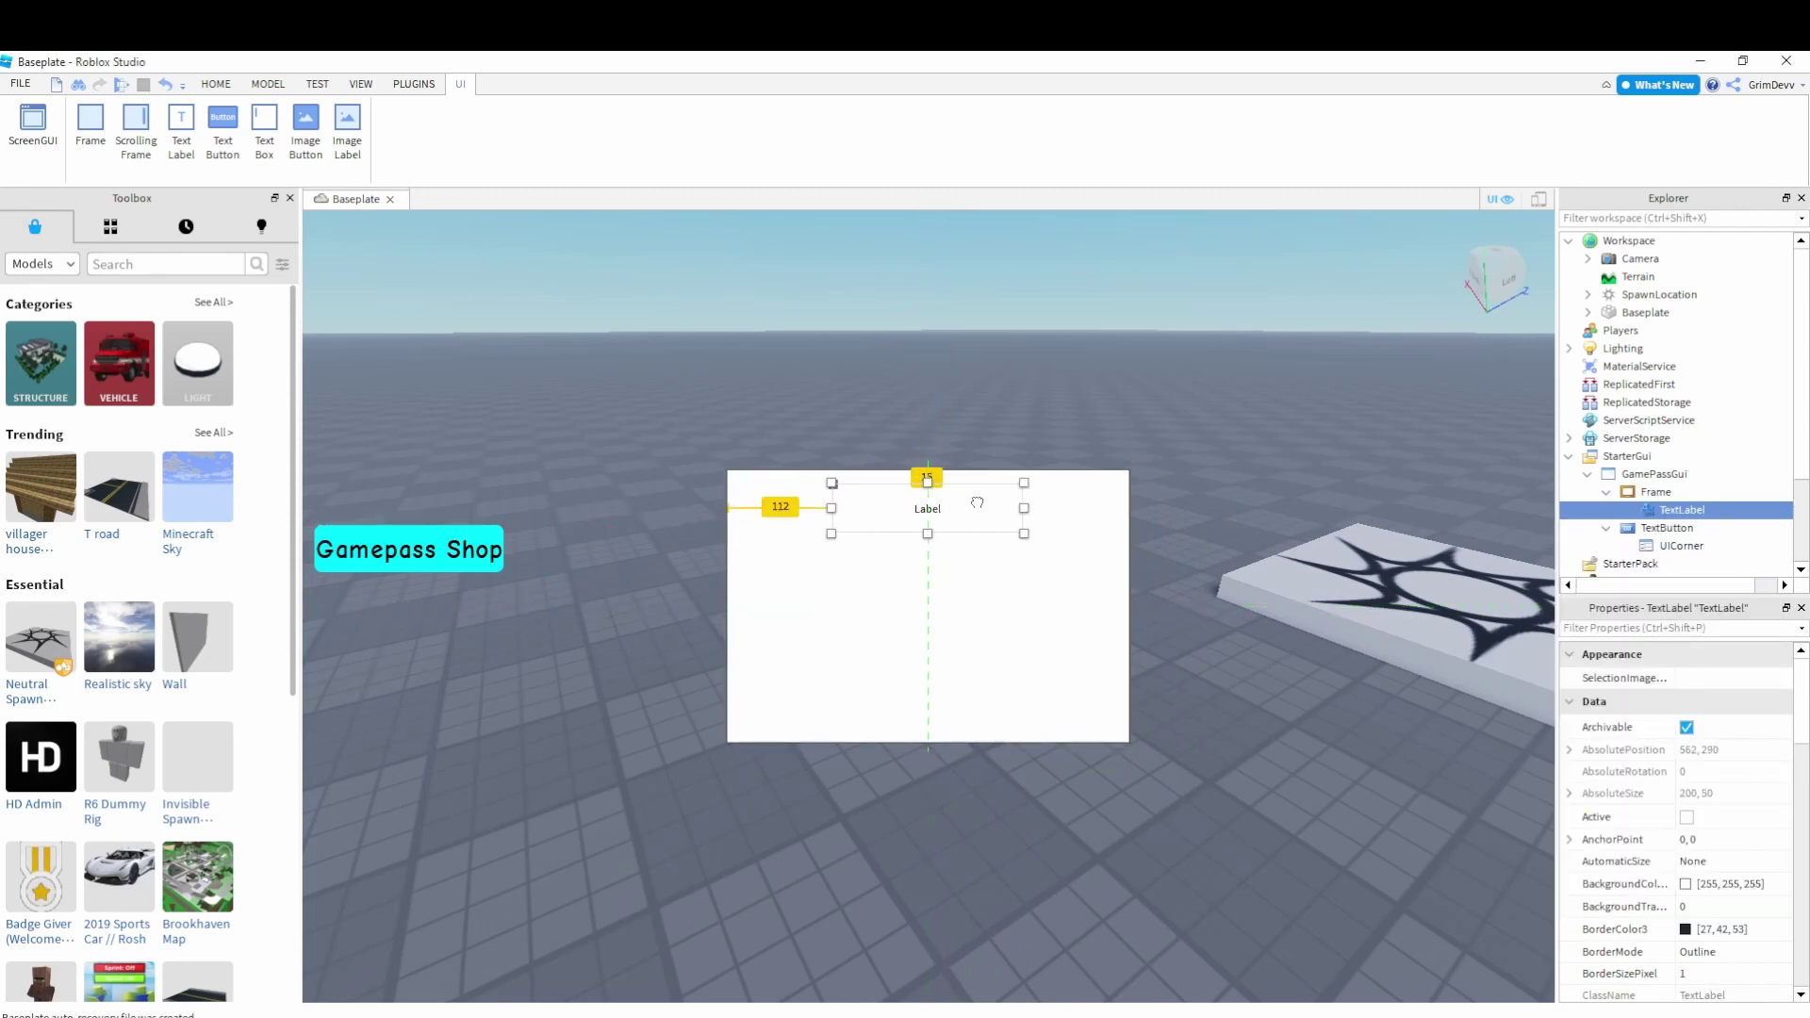
# Colour the frame background mint green (0, 255, 183)
pyautogui.click(1651, 492)
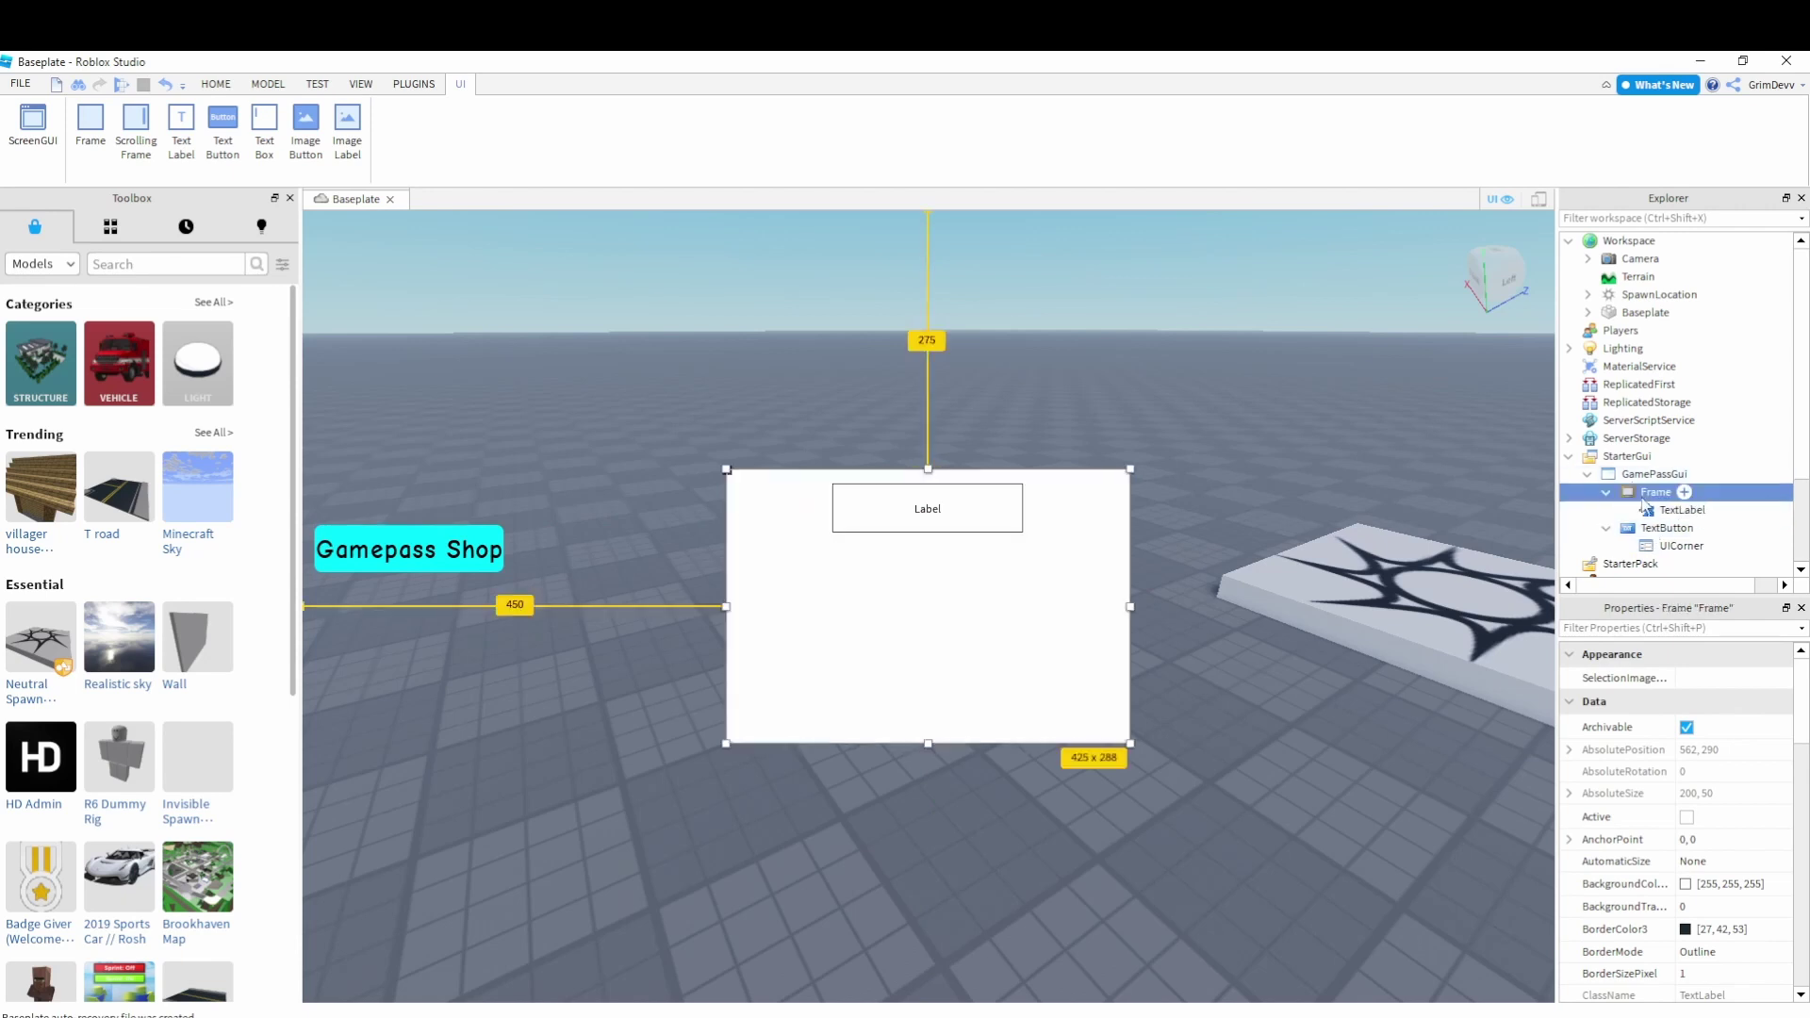
pyautogui.click(1685, 884)
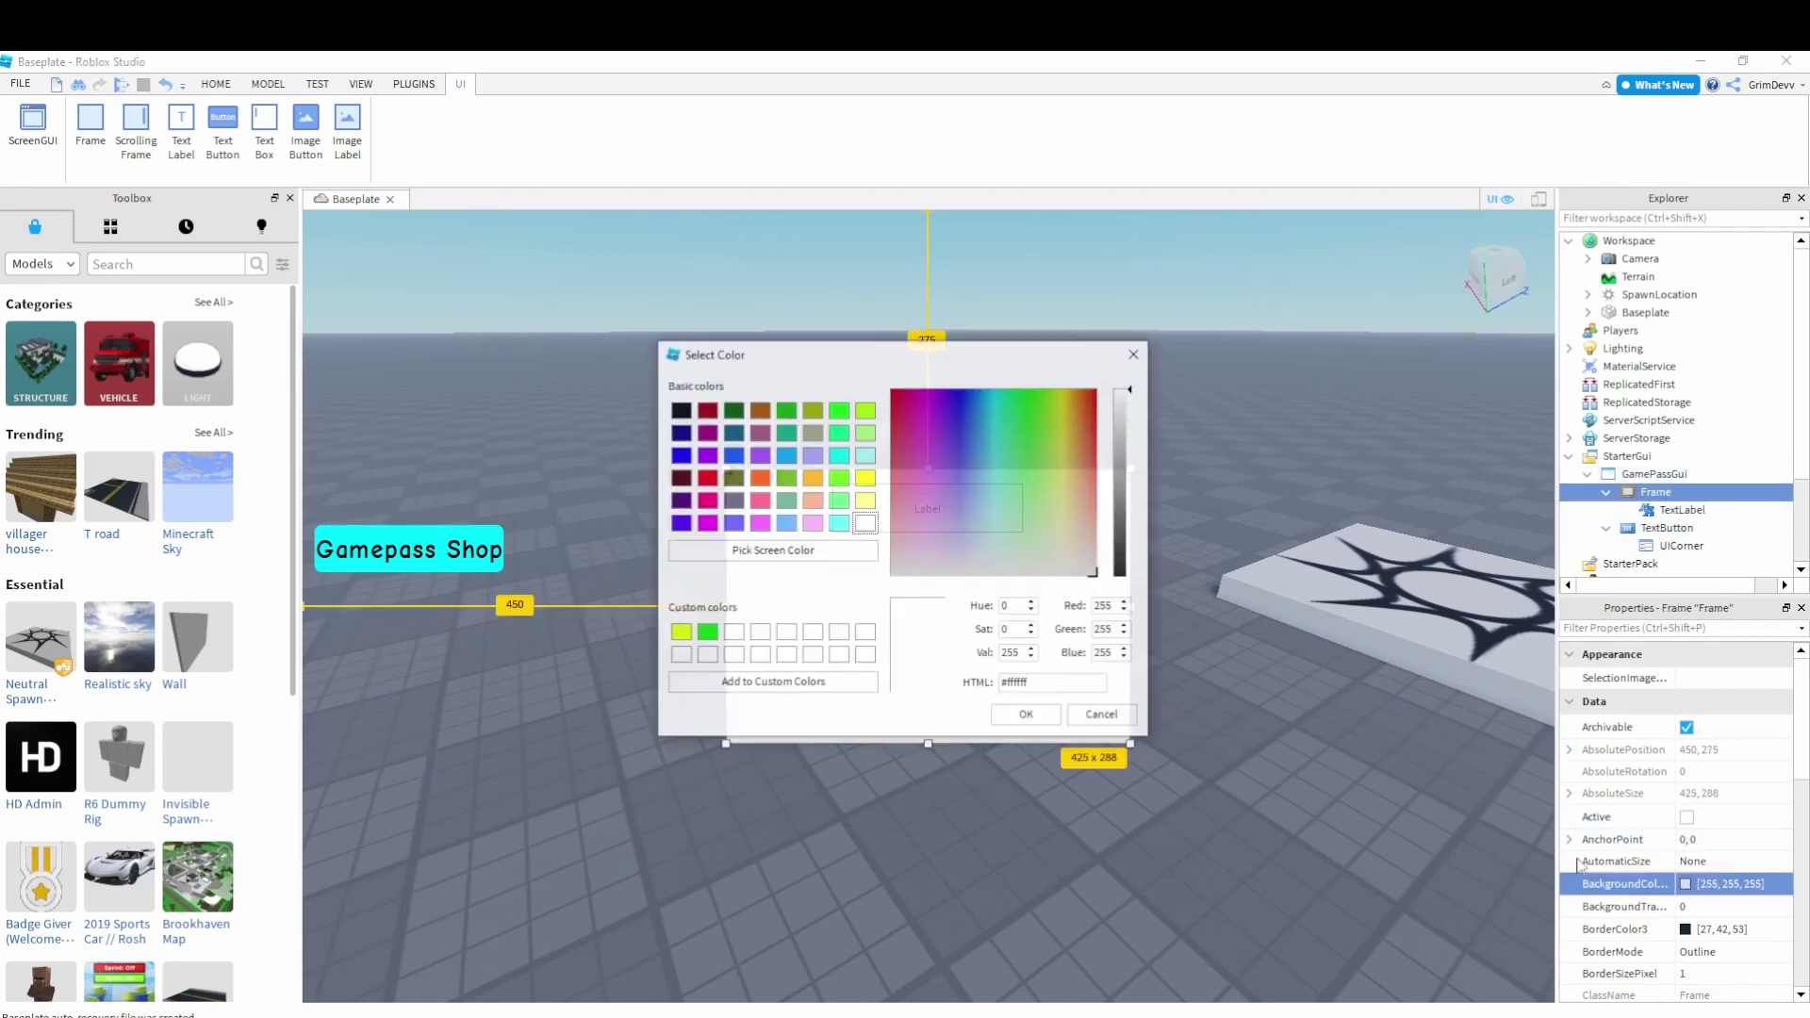
pyautogui.moveTo(1032, 468); pyautogui.dragTo(1035, 394)
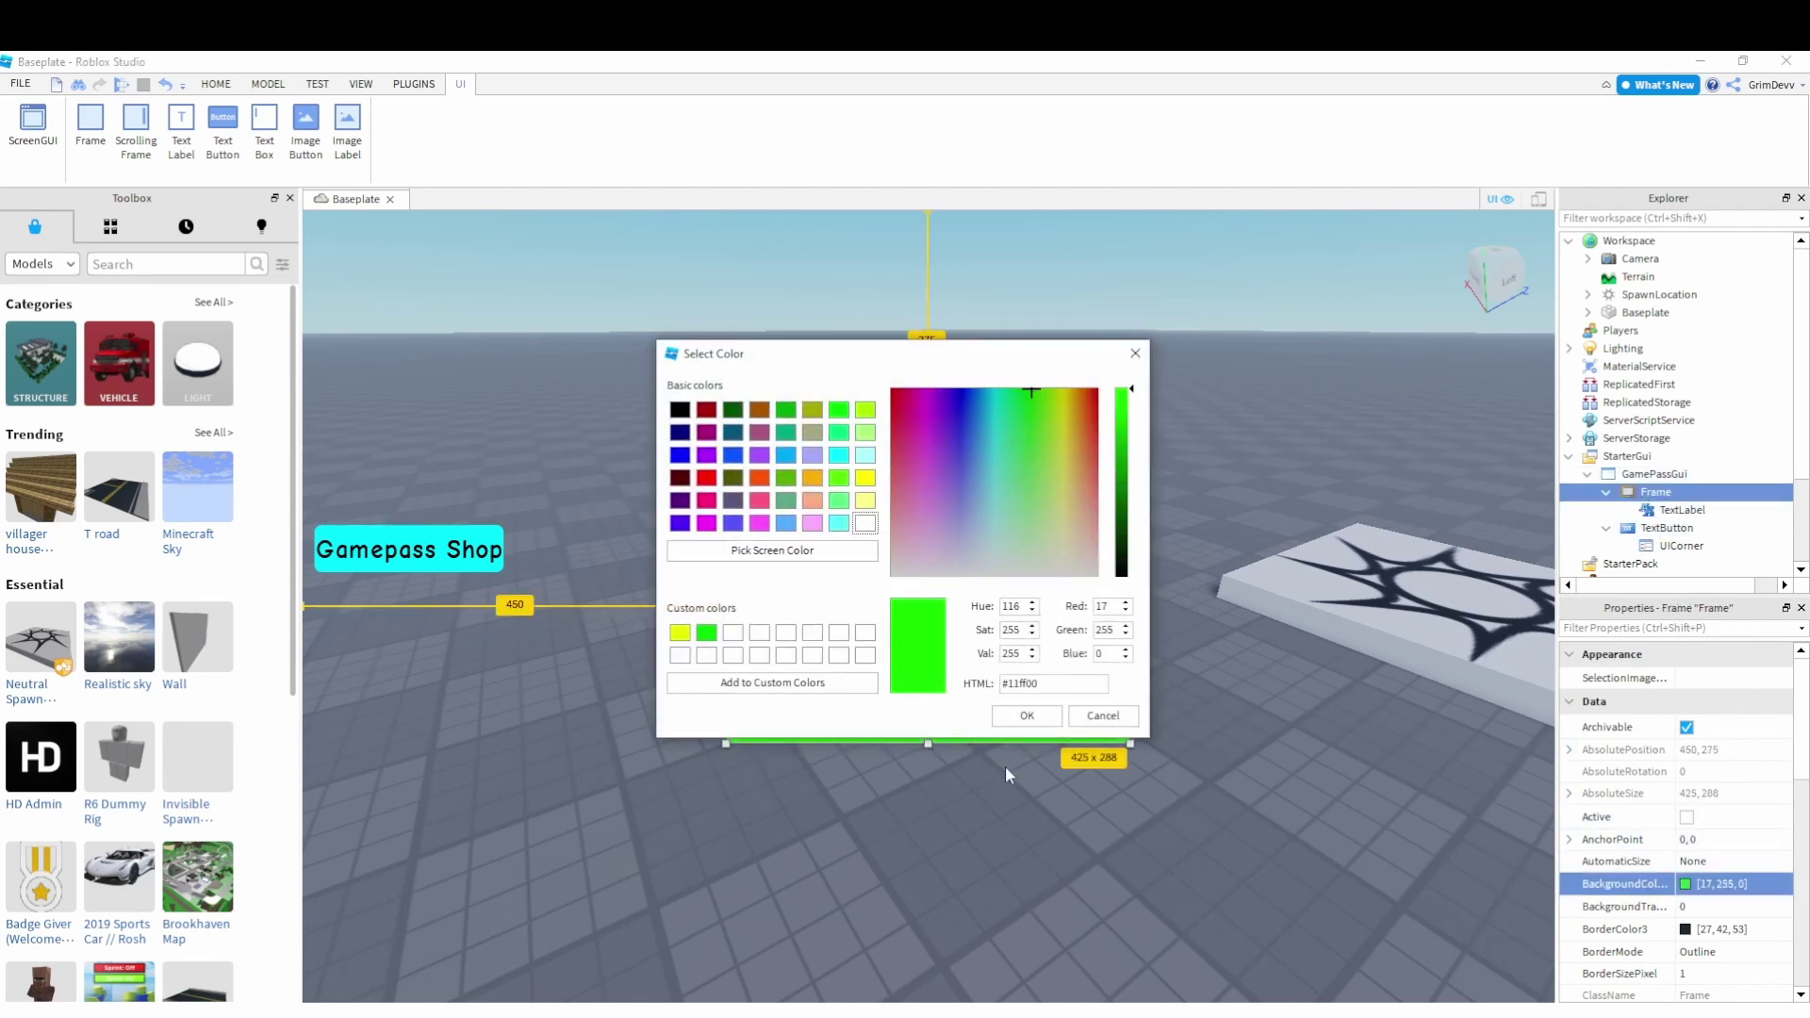
pyautogui.click(1020, 716)
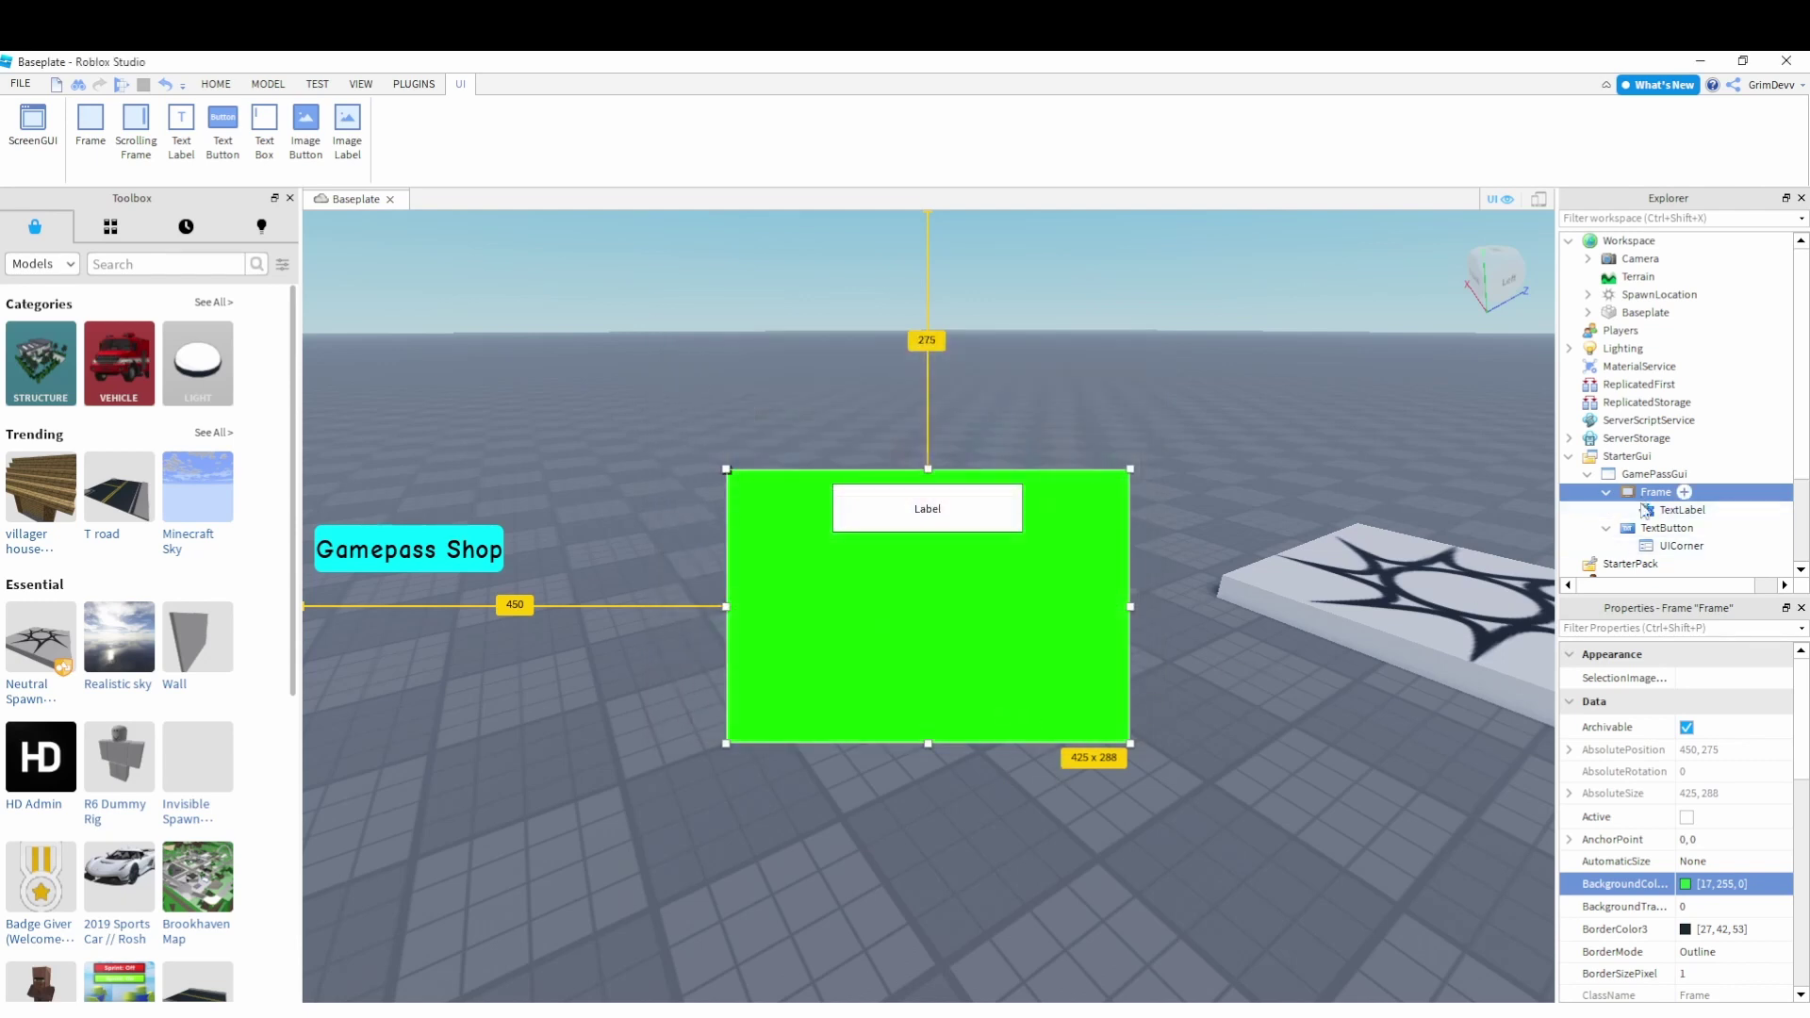
pyautogui.click(1685, 885)
pyautogui.moveTo(1065, 407); pyautogui.dragTo(1005, 391)
pyautogui.click(1031, 717)
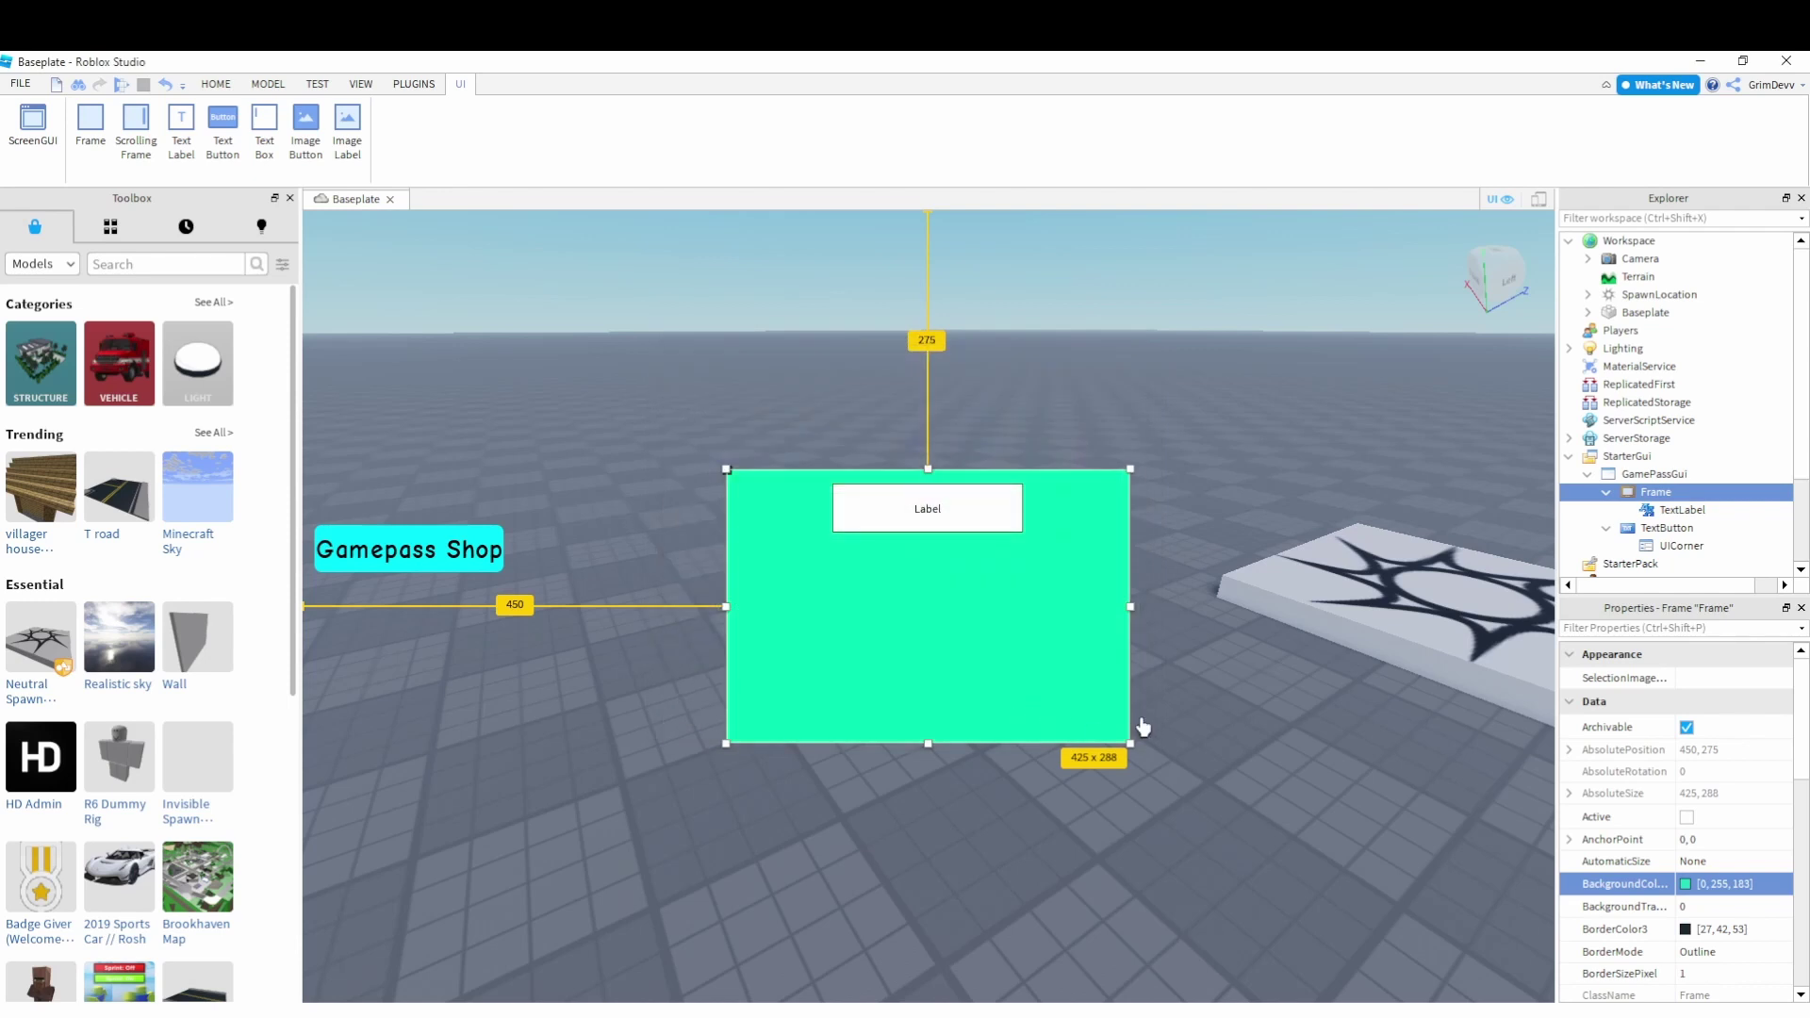
# Set the text label's BackgroundTransparency to 1
pyautogui.click(1682, 510)
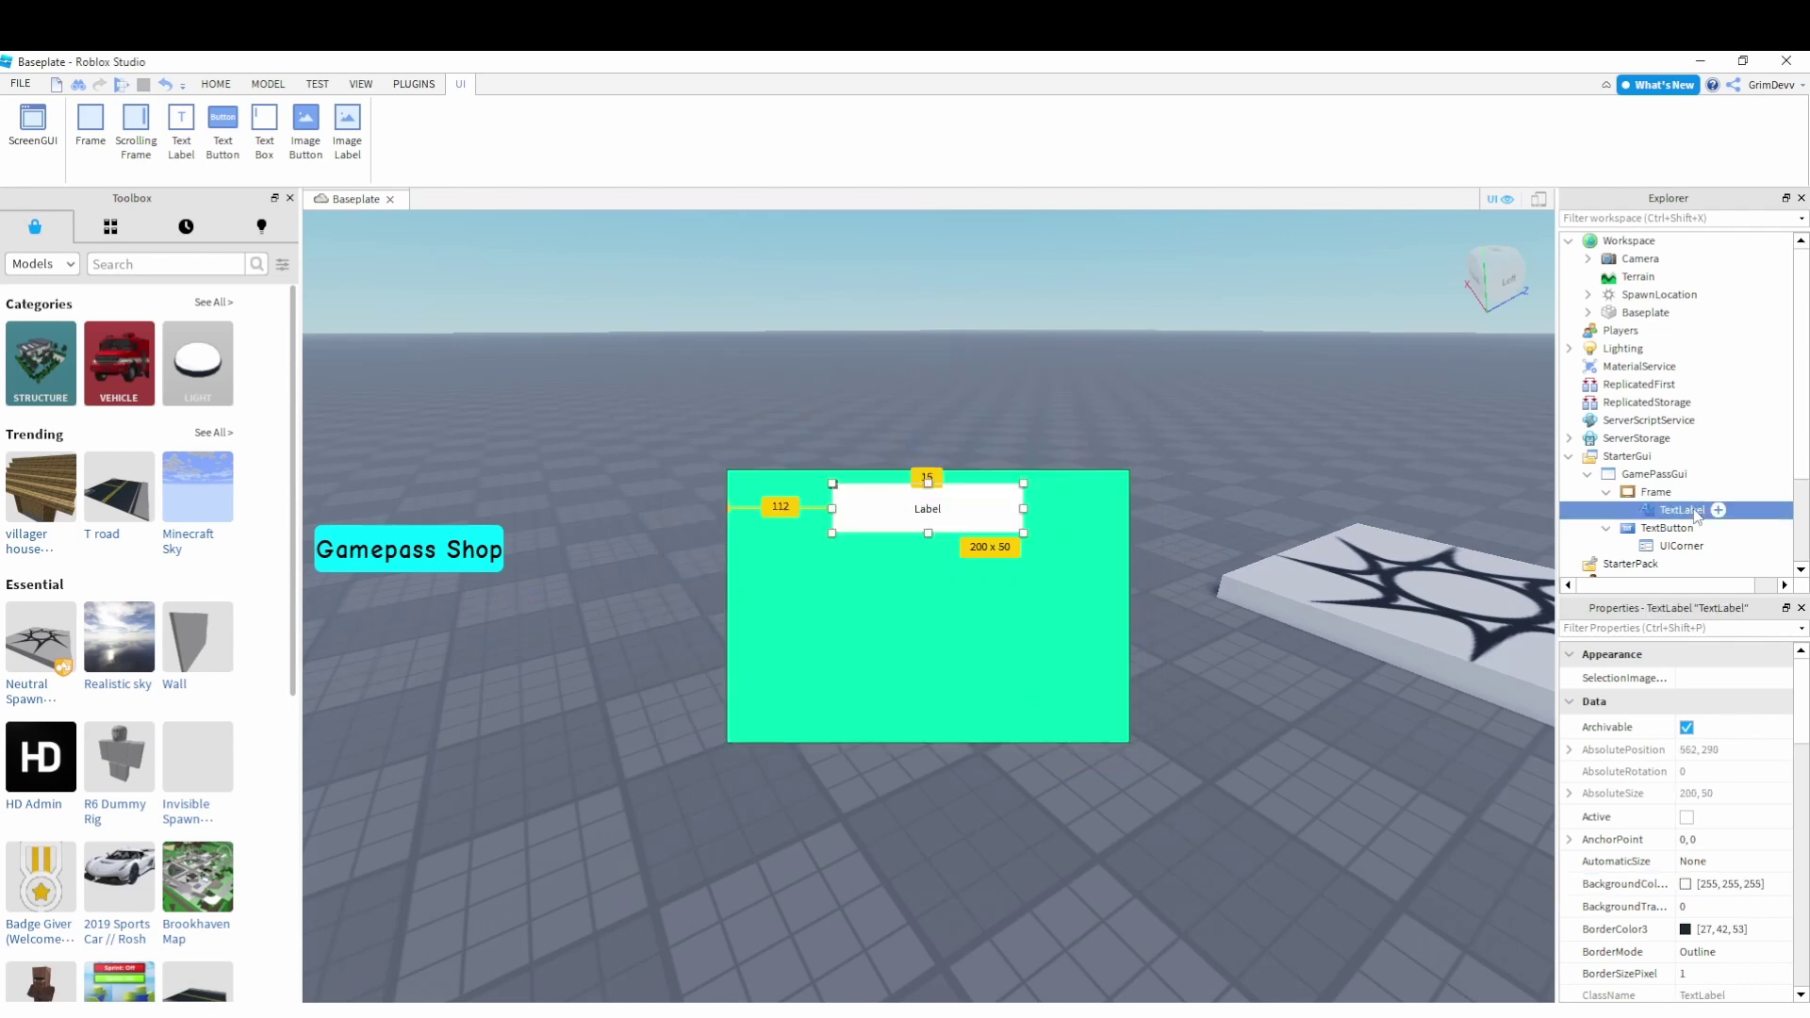
pyautogui.click(1717, 906)
pyautogui.write('1')
pyautogui.press('Return')
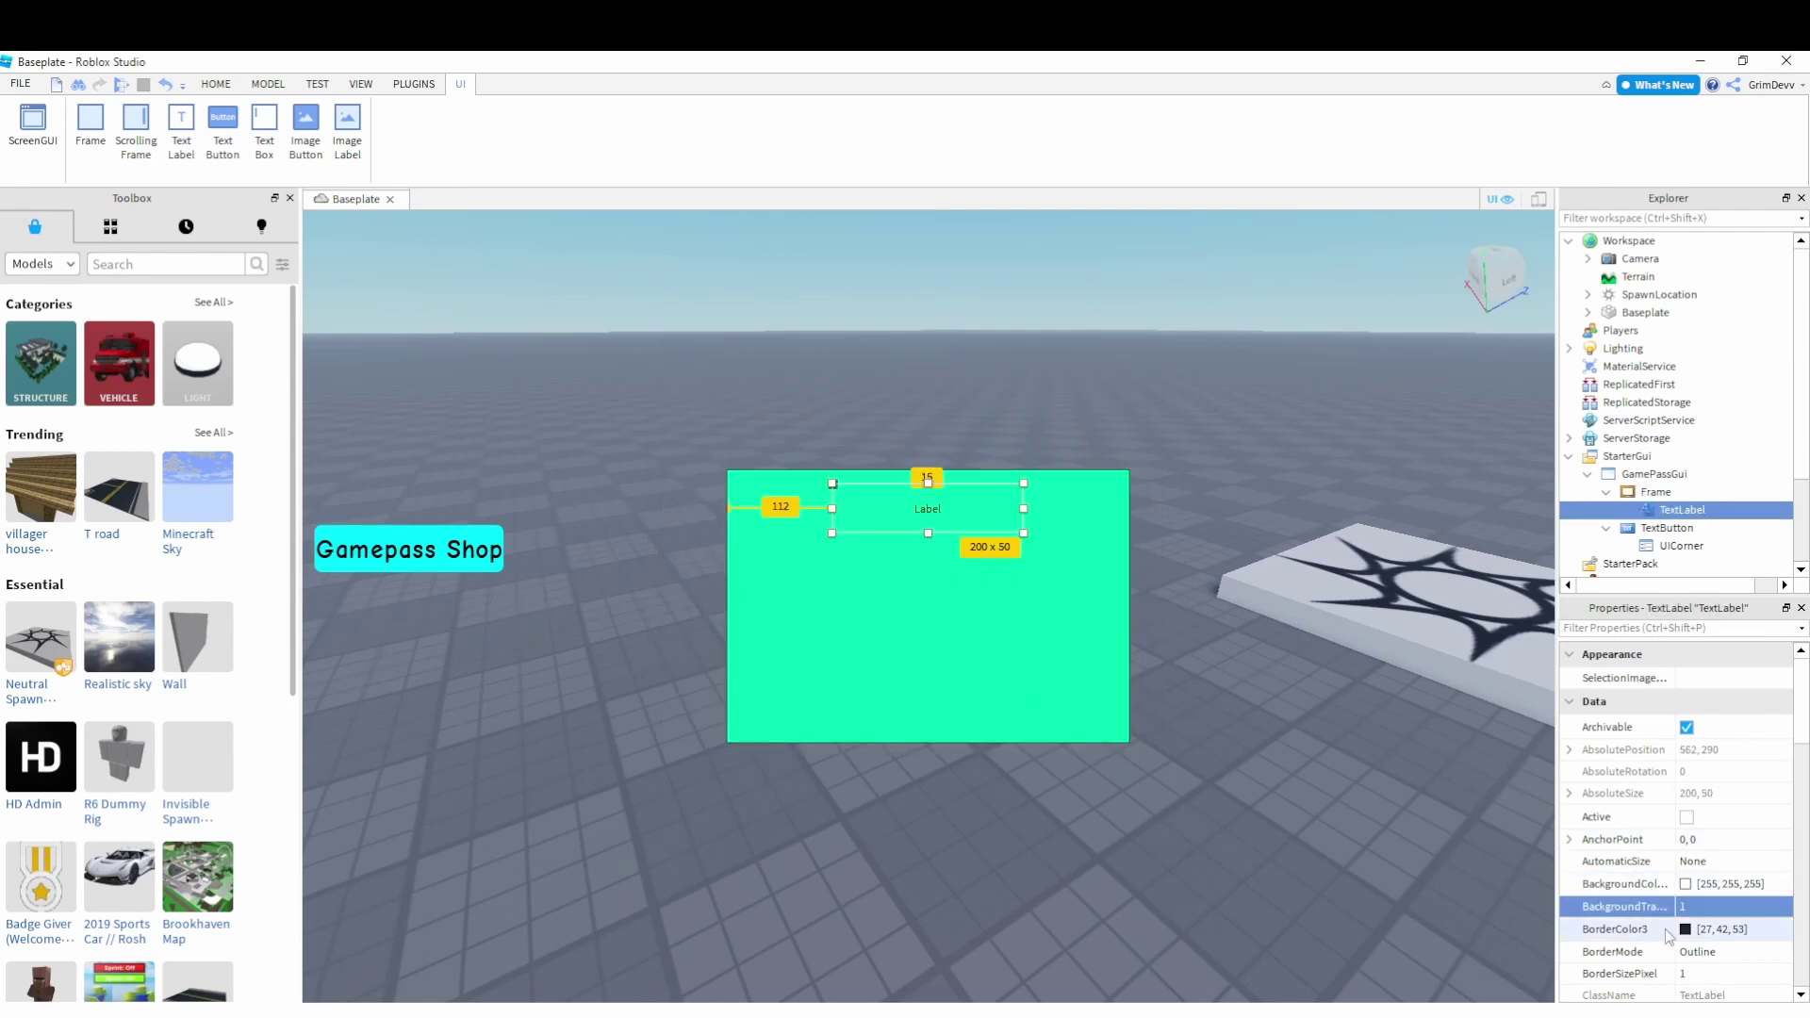
# Enable RichText and TextScaled on the label and set its text to 'GamePasses'
pyautogui.scroll(-5, 1687, 877)
pyautogui.scroll(-3, 1713, 812)
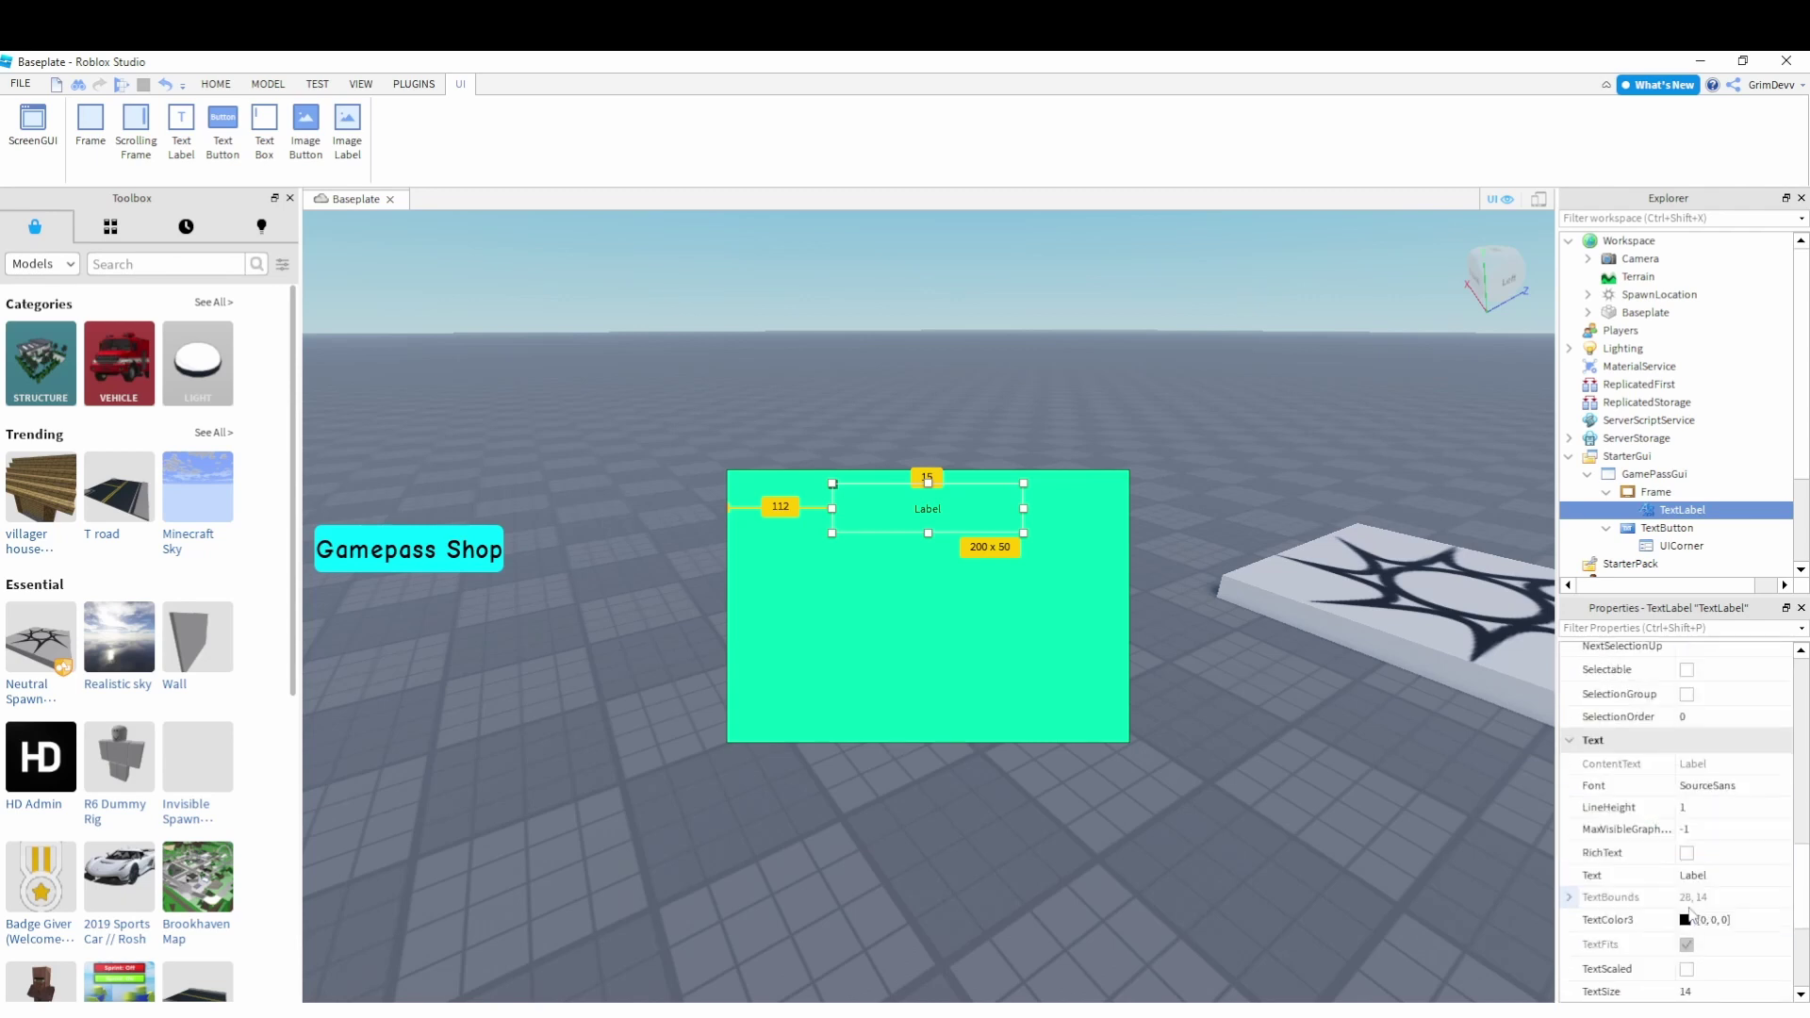
pyautogui.click(1687, 853)
pyautogui.click(1686, 969)
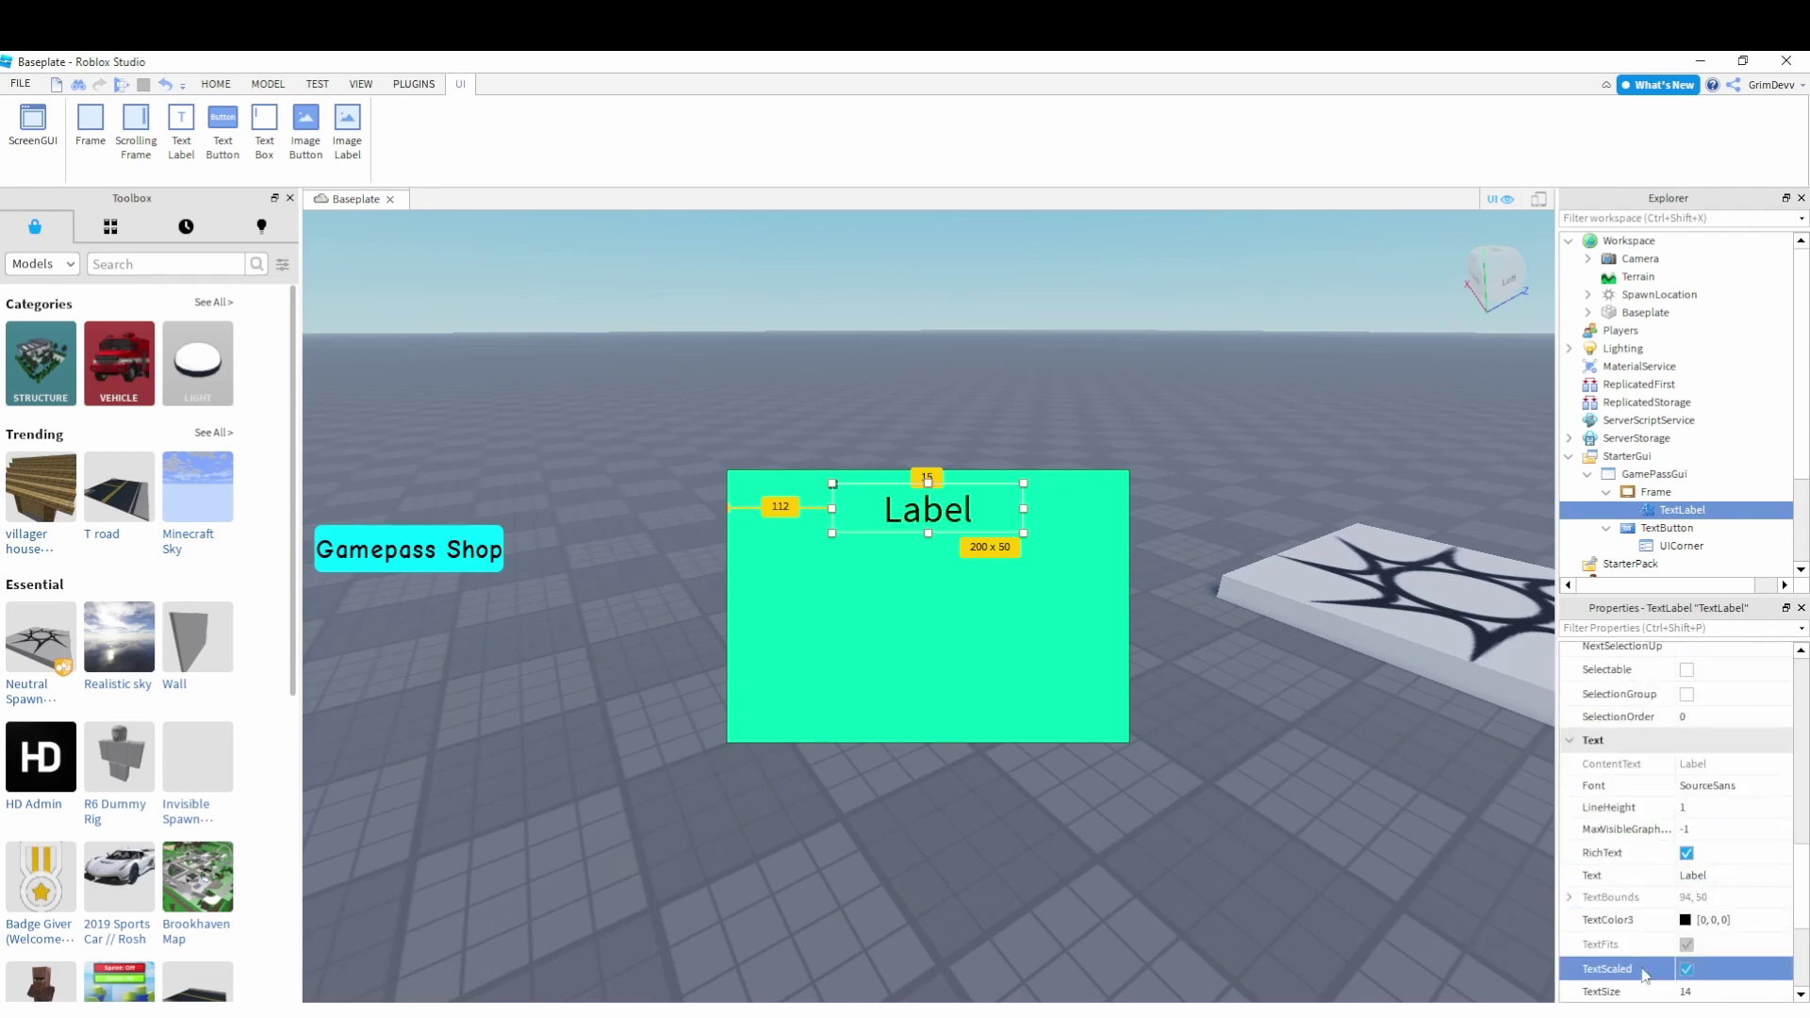
pyautogui.click(1715, 875)
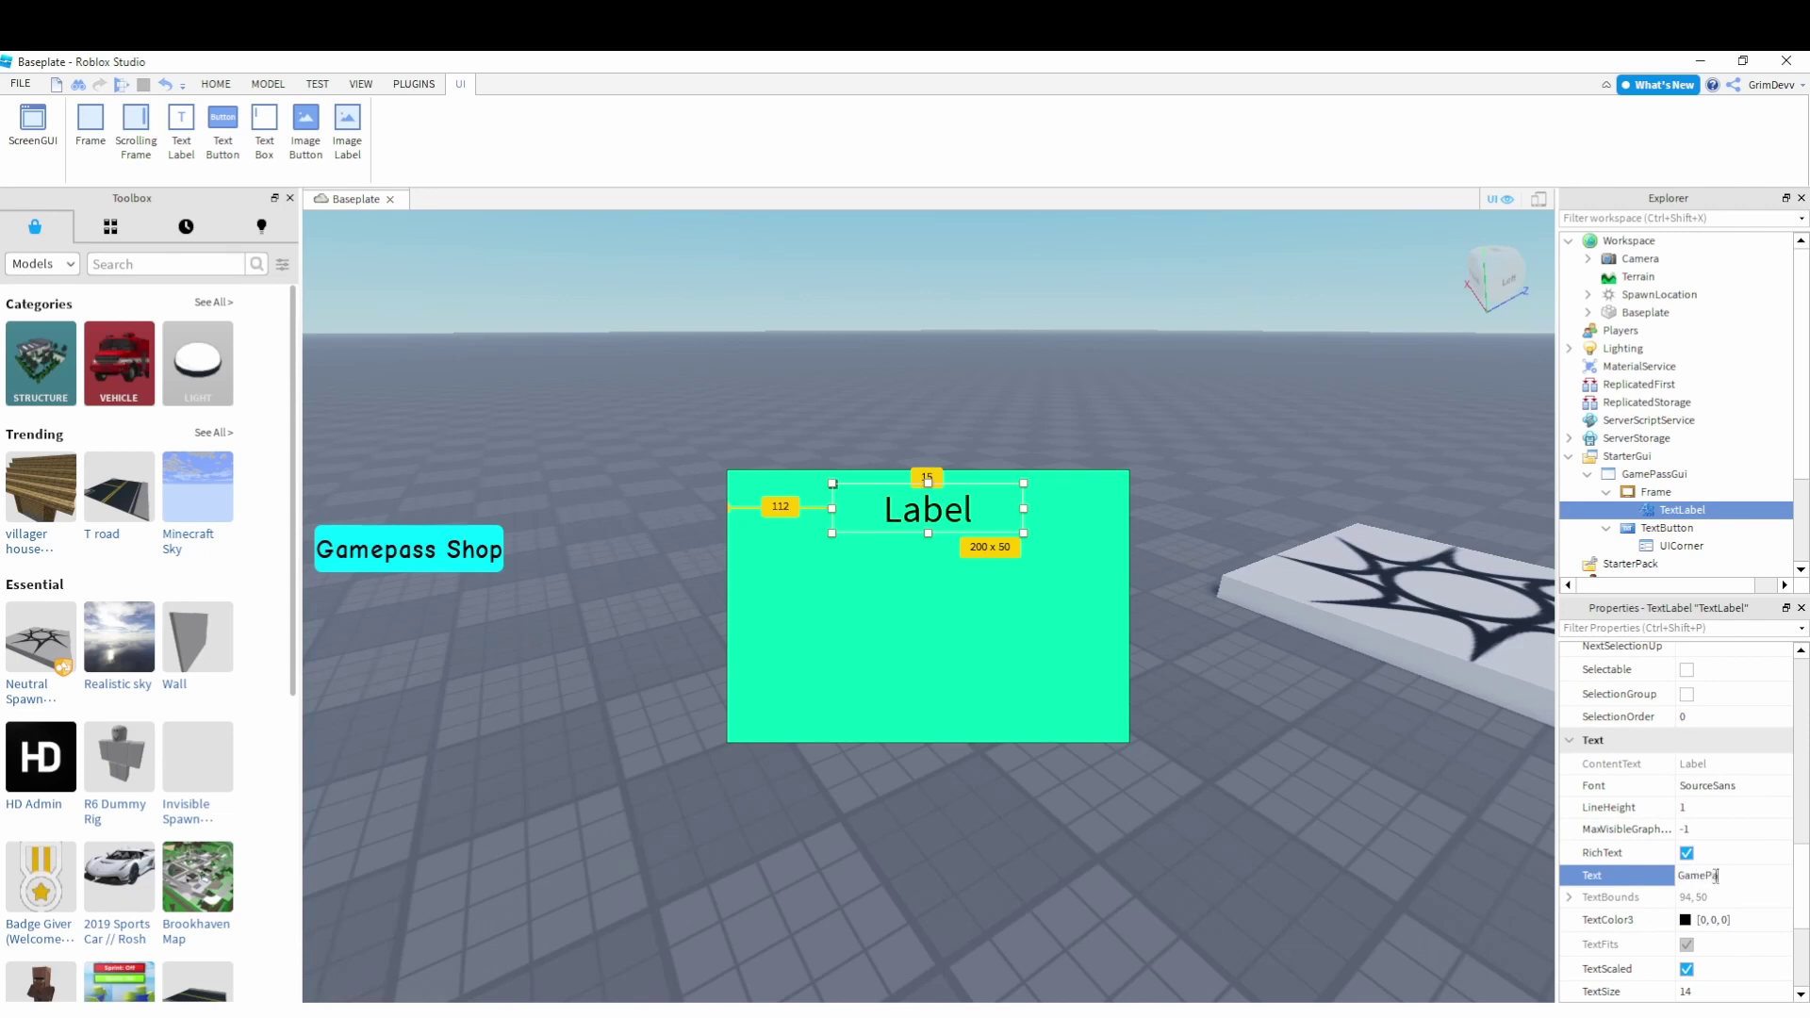
pyautogui.press('Return')
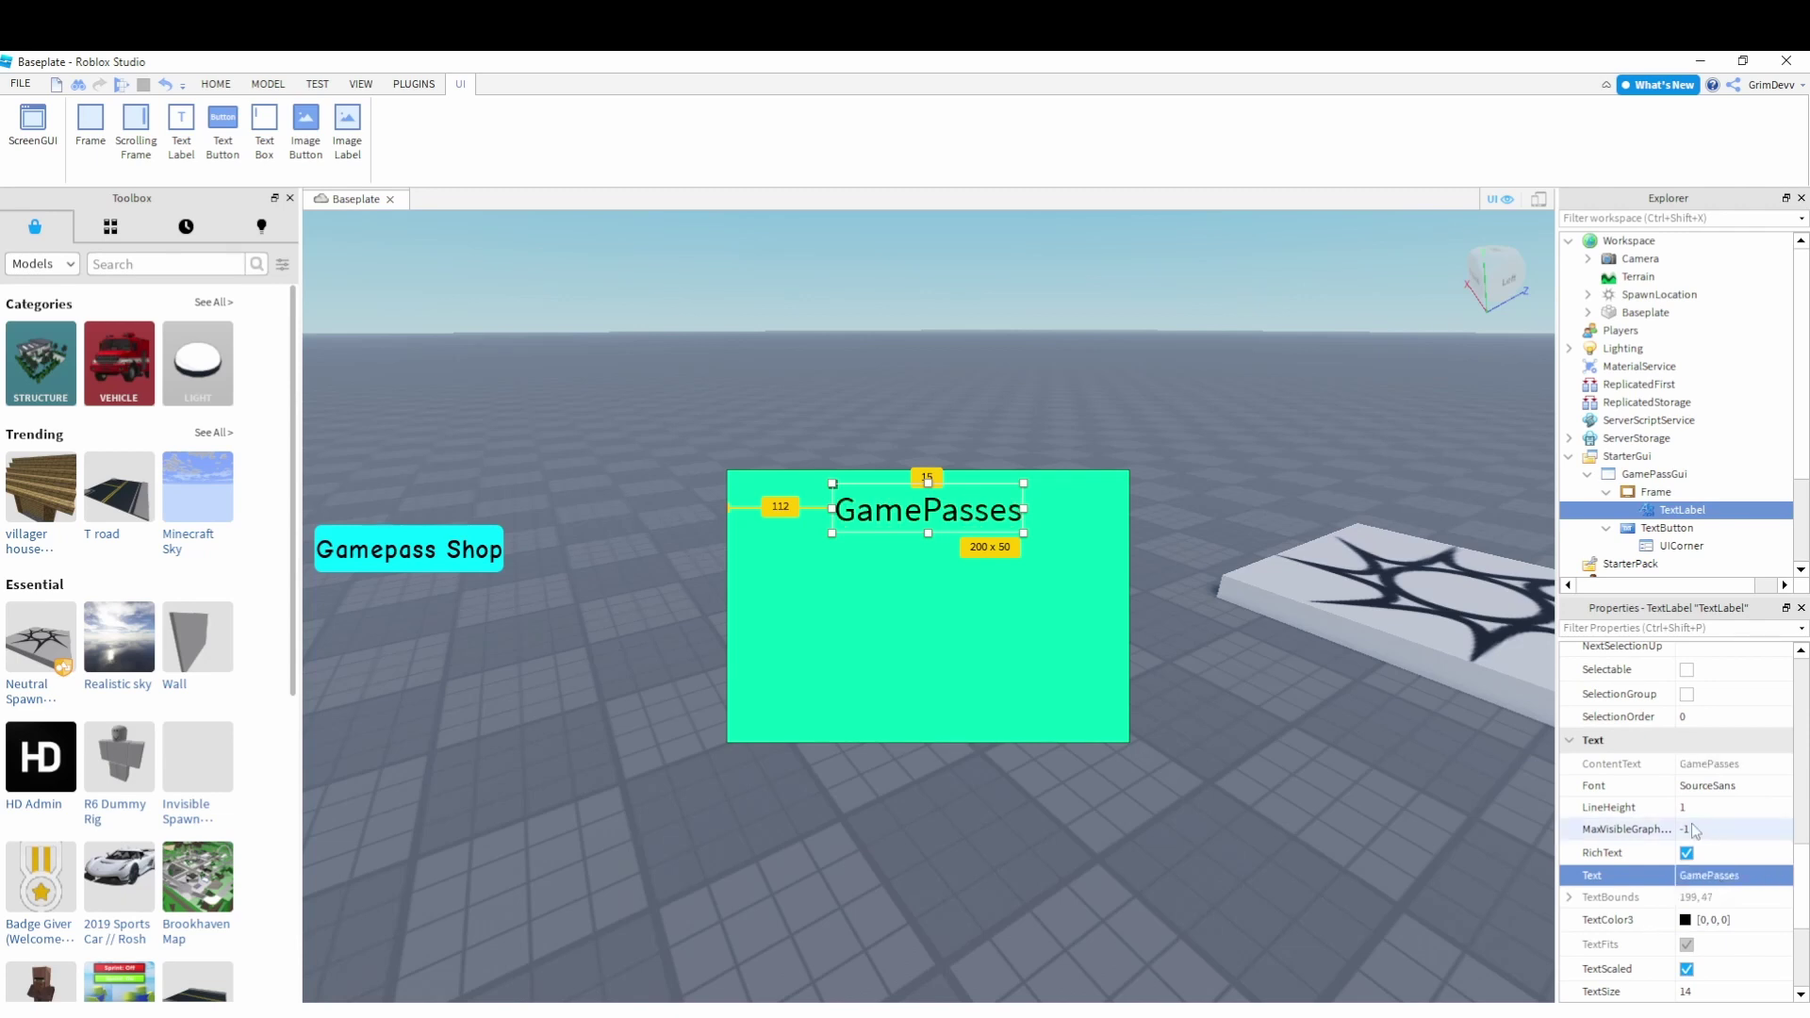
# Apply the Cartoon font to the GamePasses label
pyautogui.click(1725, 786)
pyautogui.scroll(9, 1690, 875)
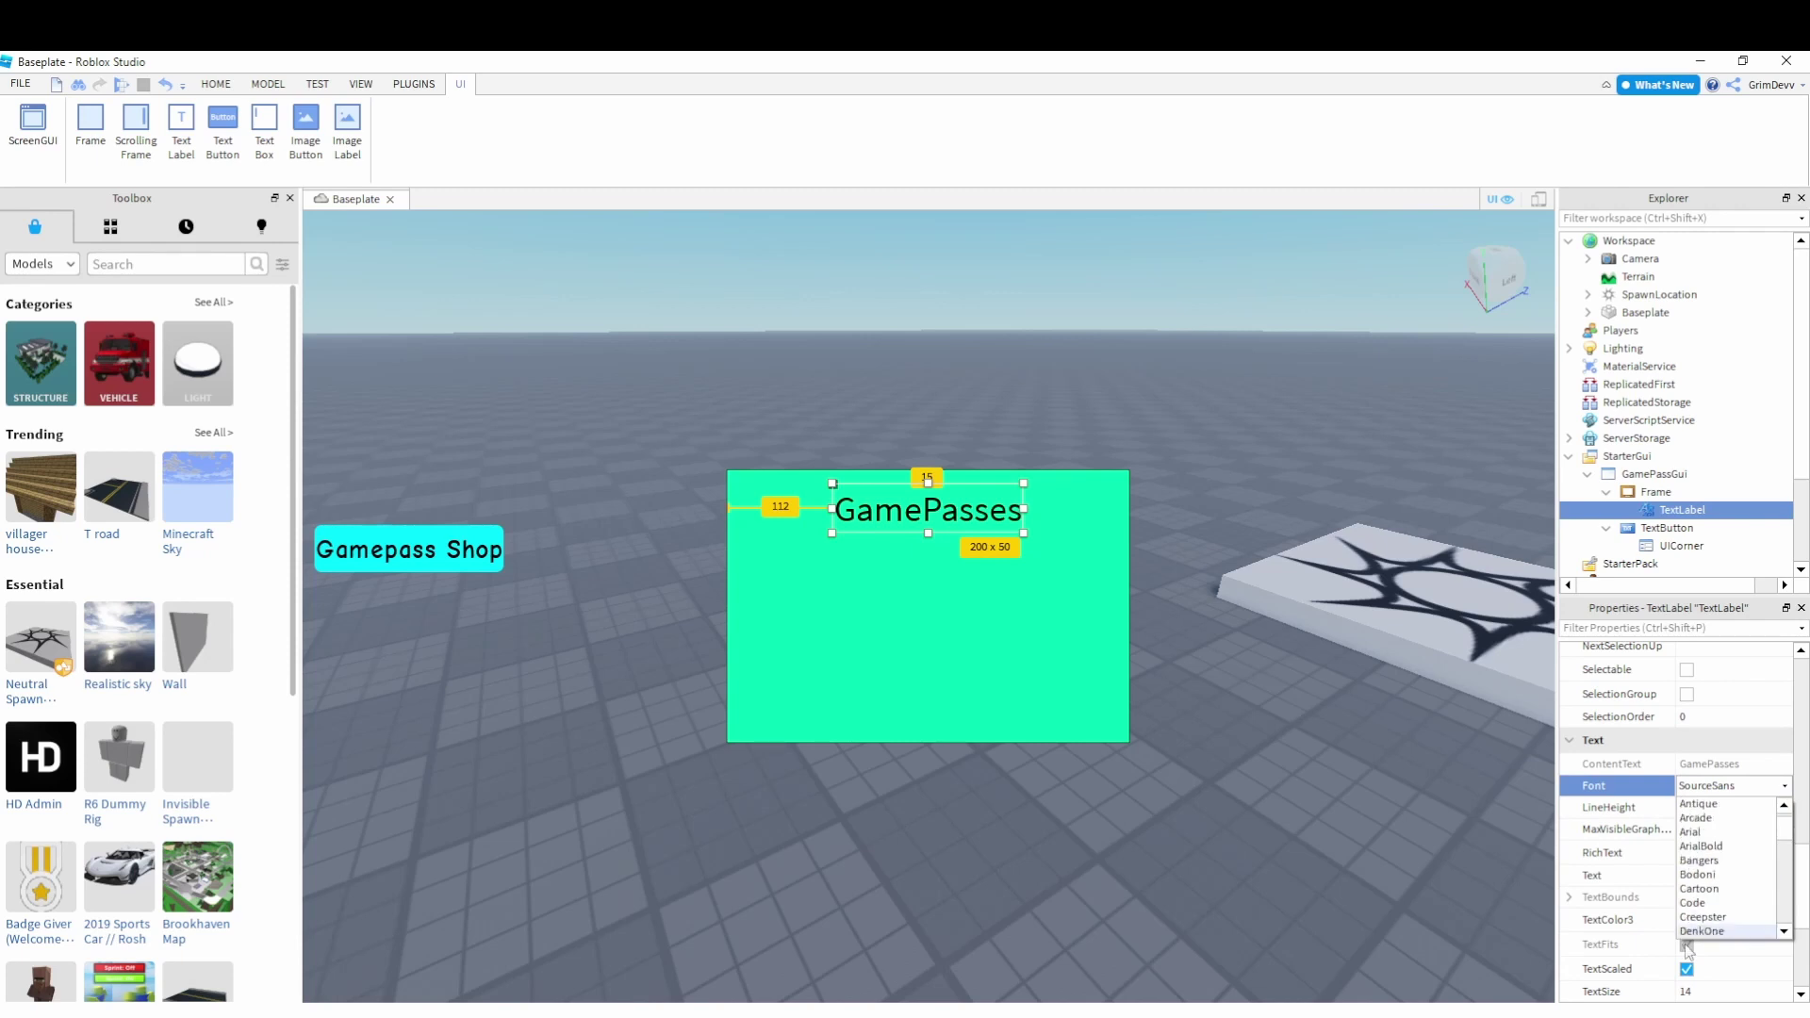
pyautogui.click(1697, 903)
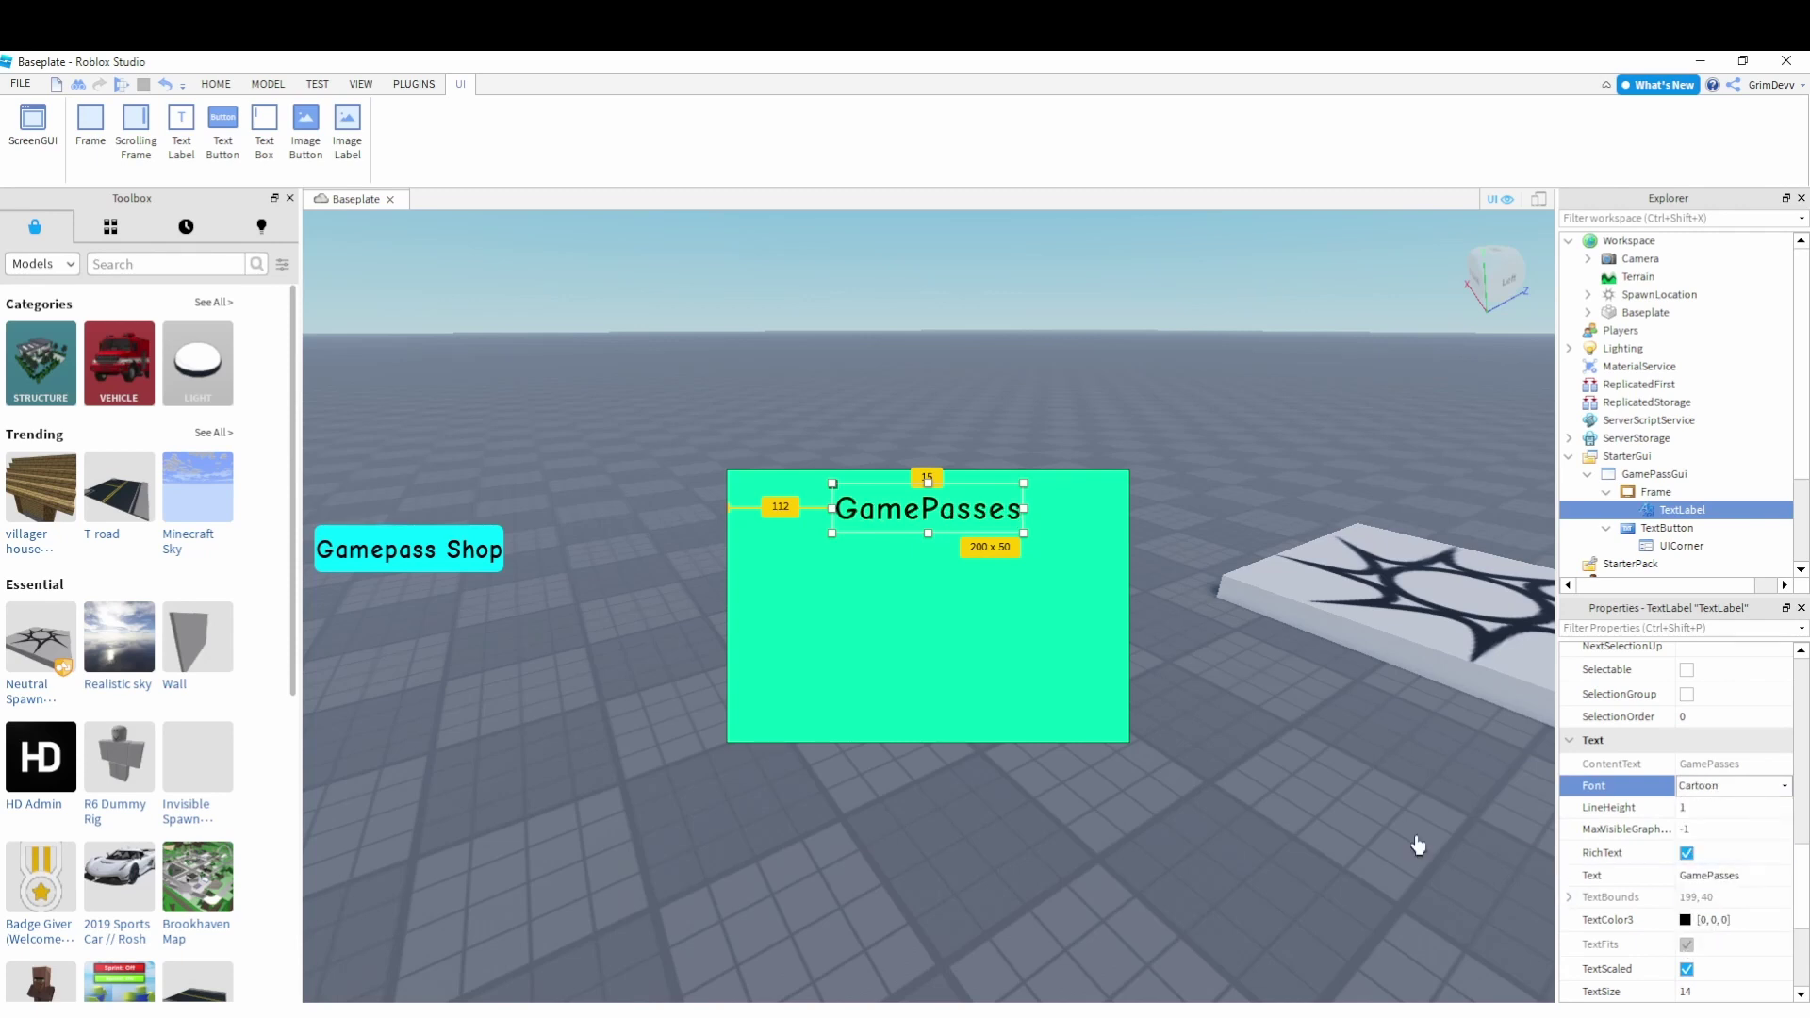
pyautogui.click(1131, 846)
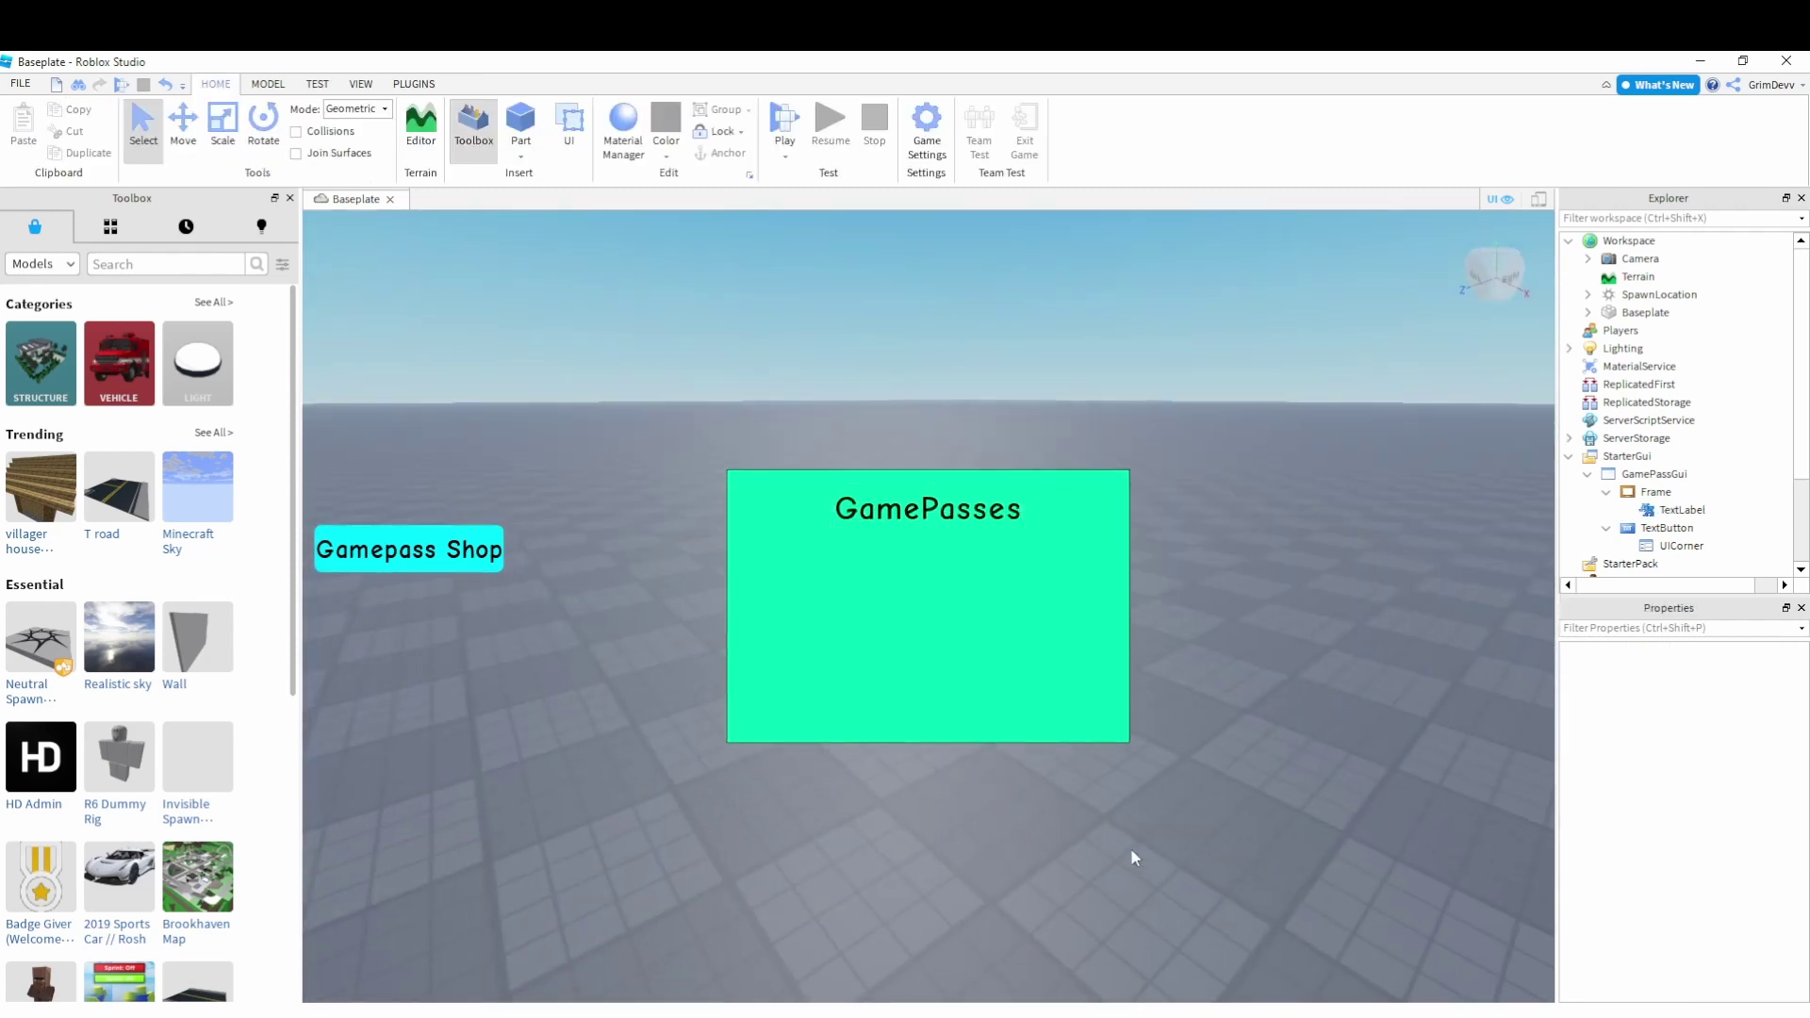
# Round the frame's corners with a UICorner
pyautogui.moveTo(1133, 856); pyautogui.dragTo(300, 486, button='right')
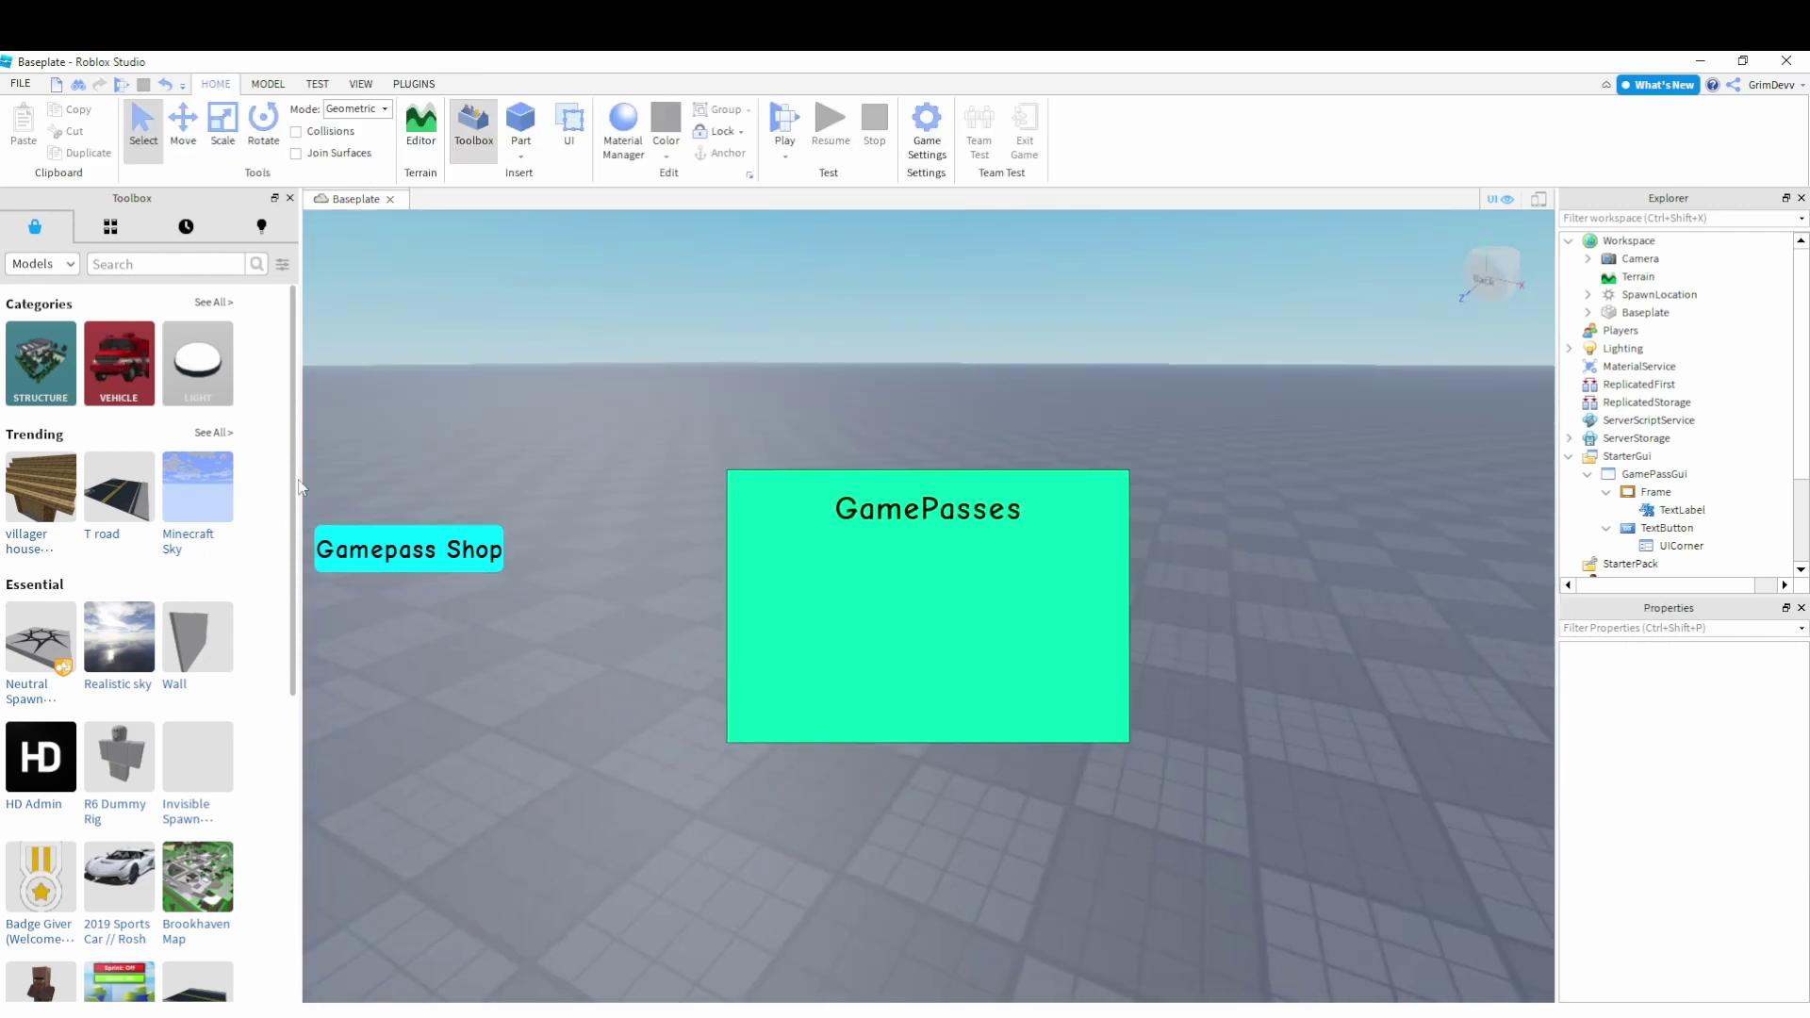
pyautogui.click(1627, 497)
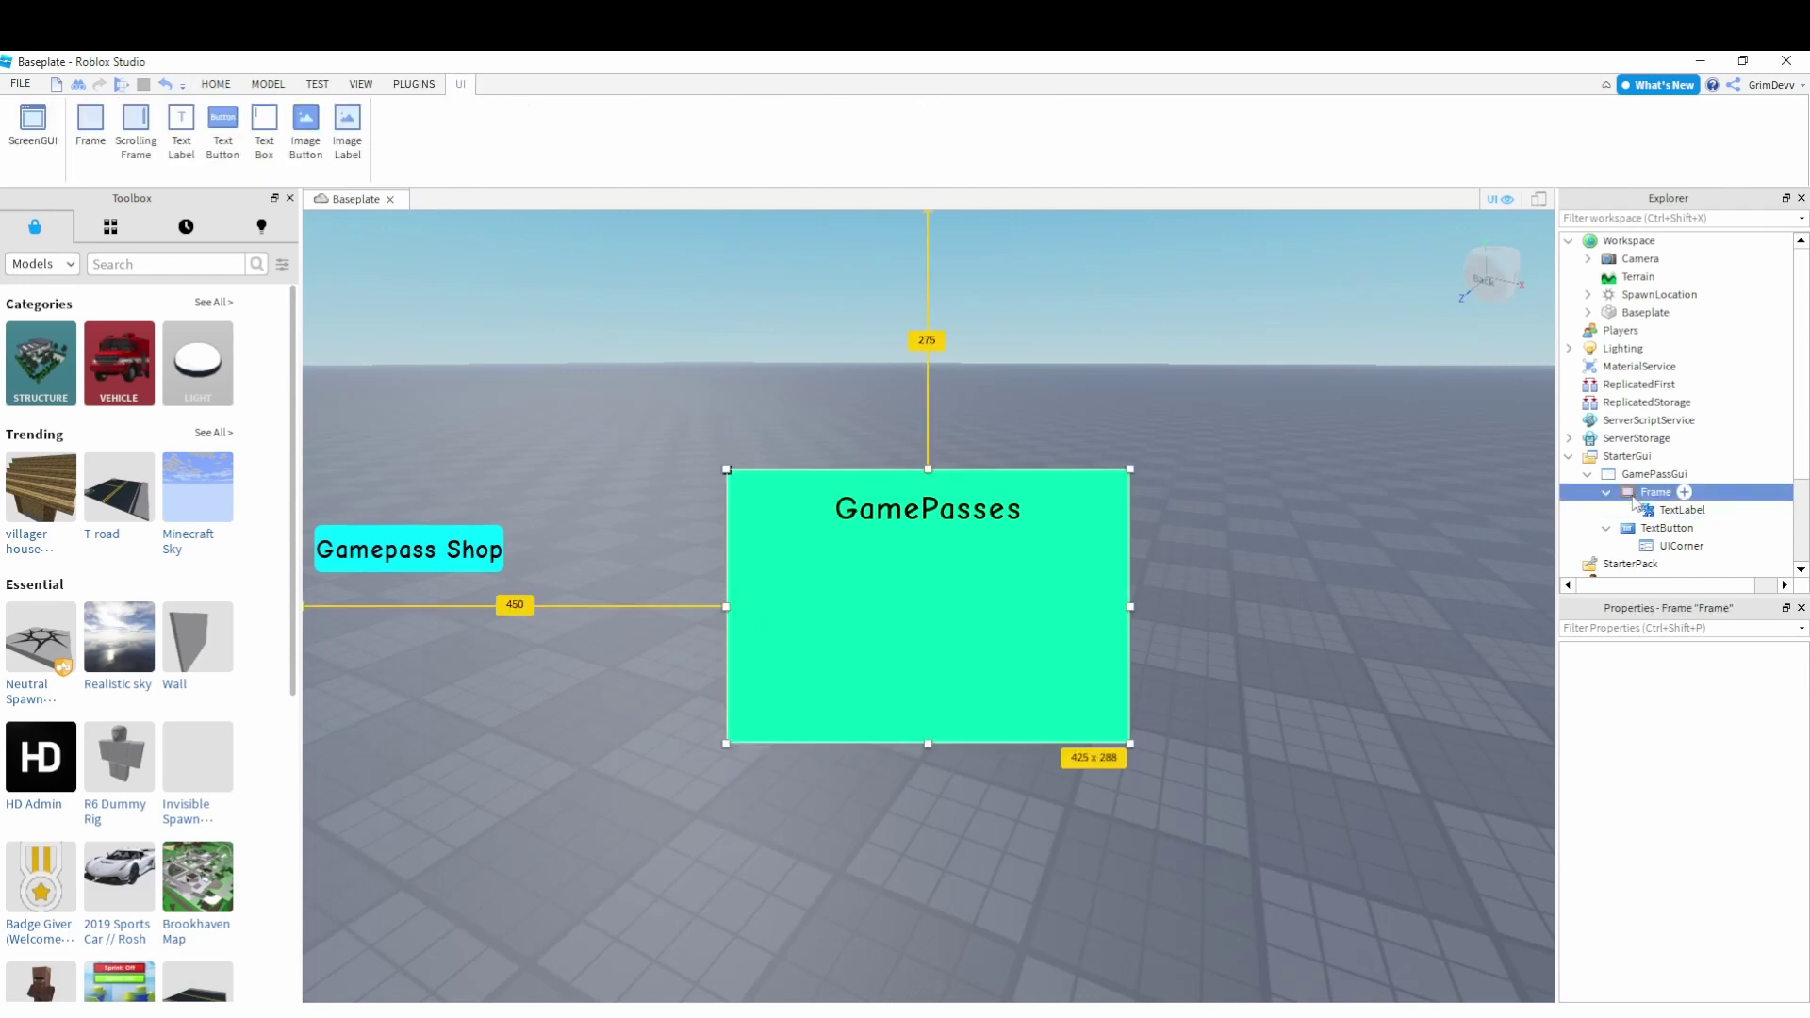
pyautogui.click(552, 438)
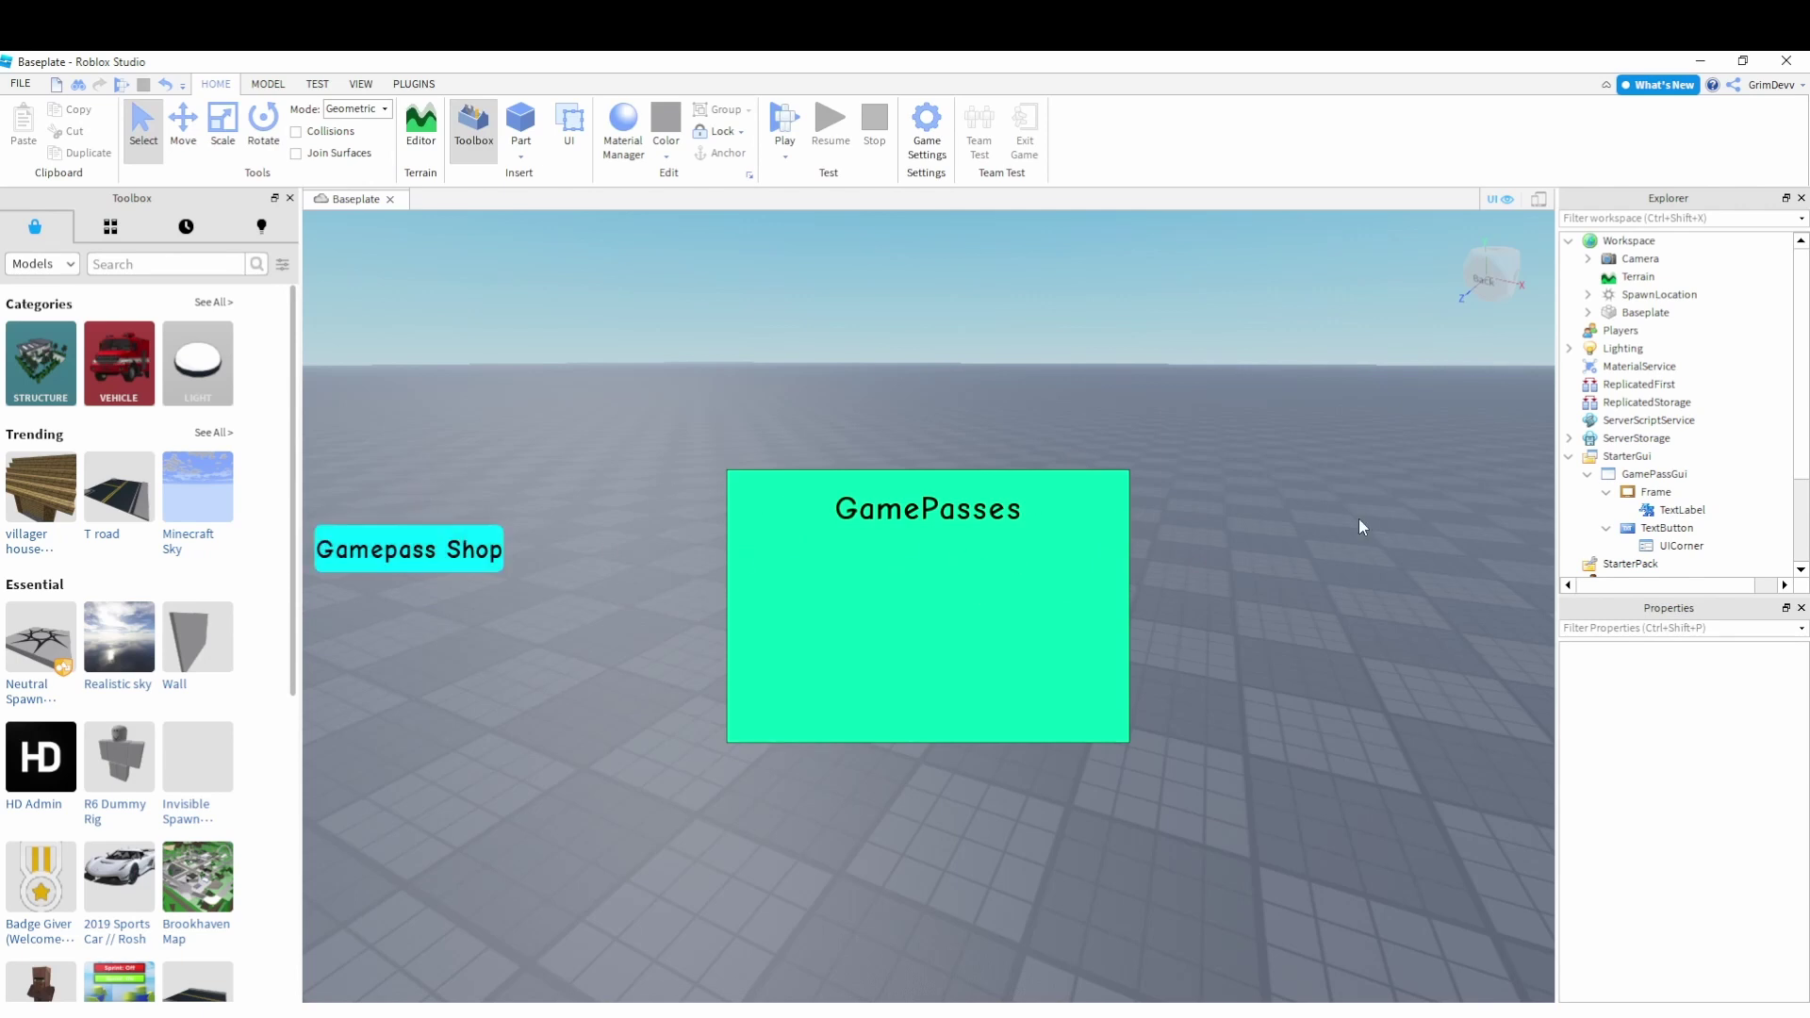
pyautogui.click(1651, 492)
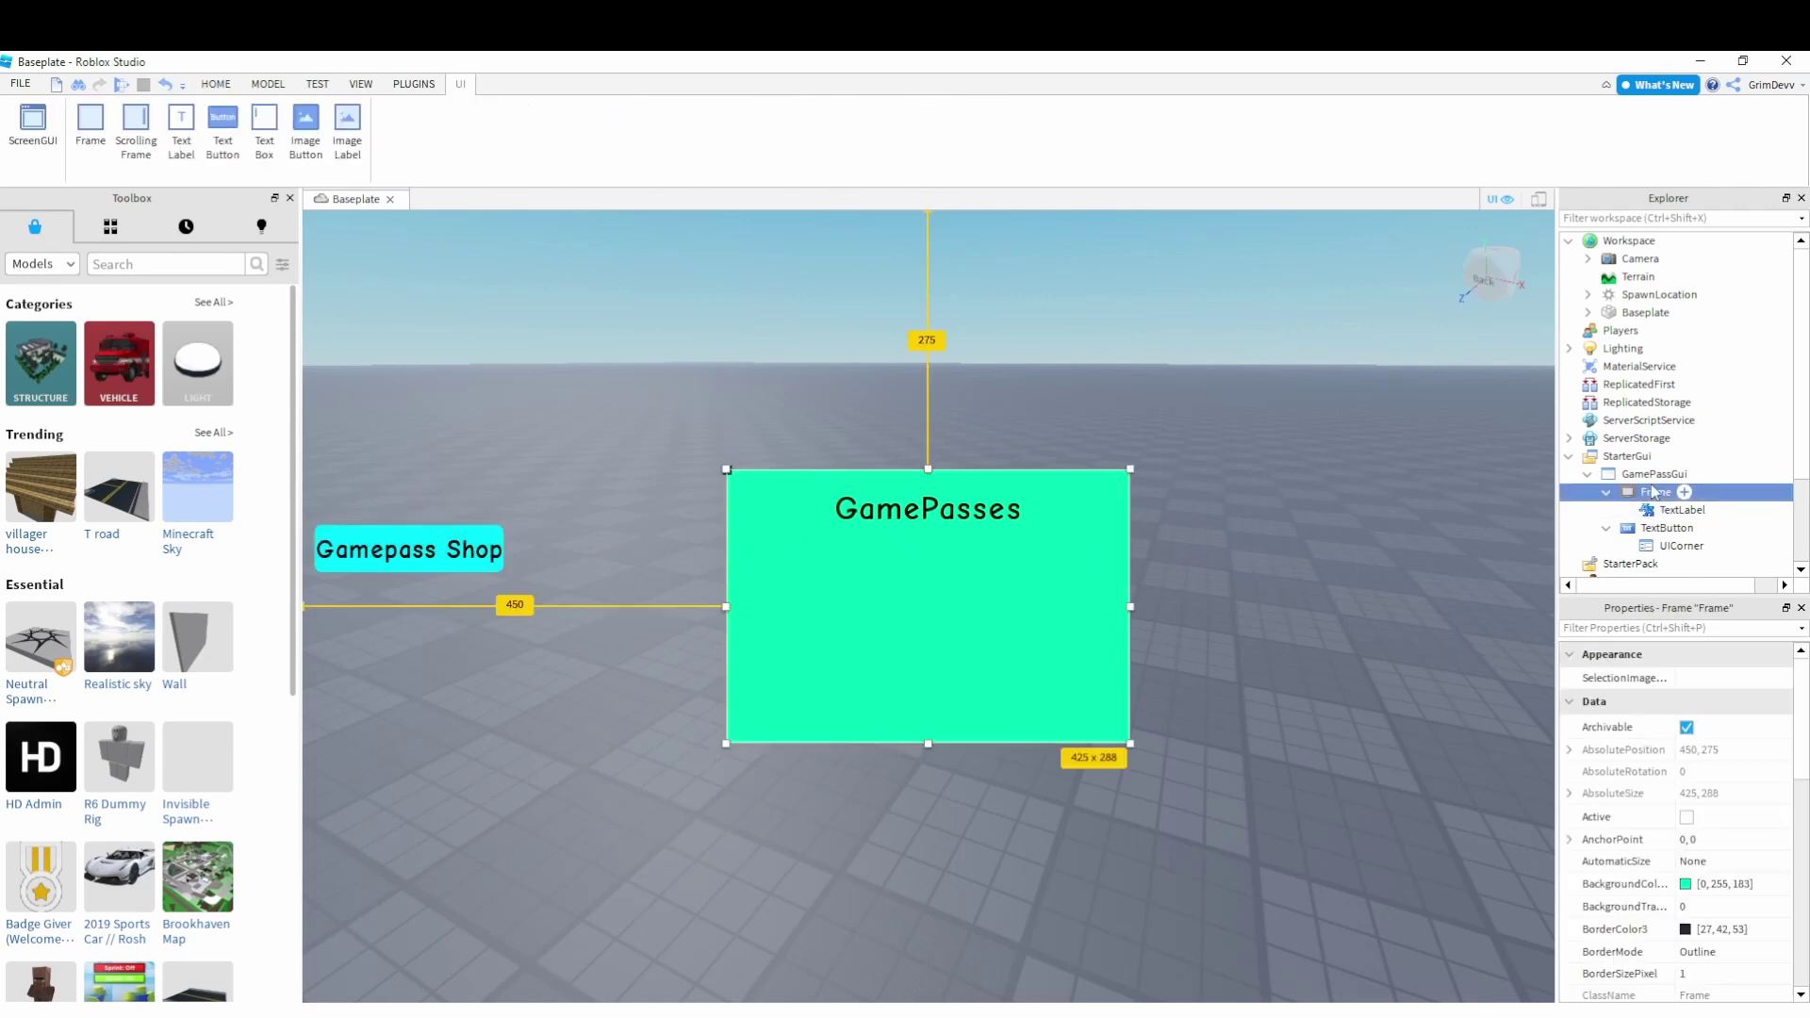
pyautogui.click(1684, 491)
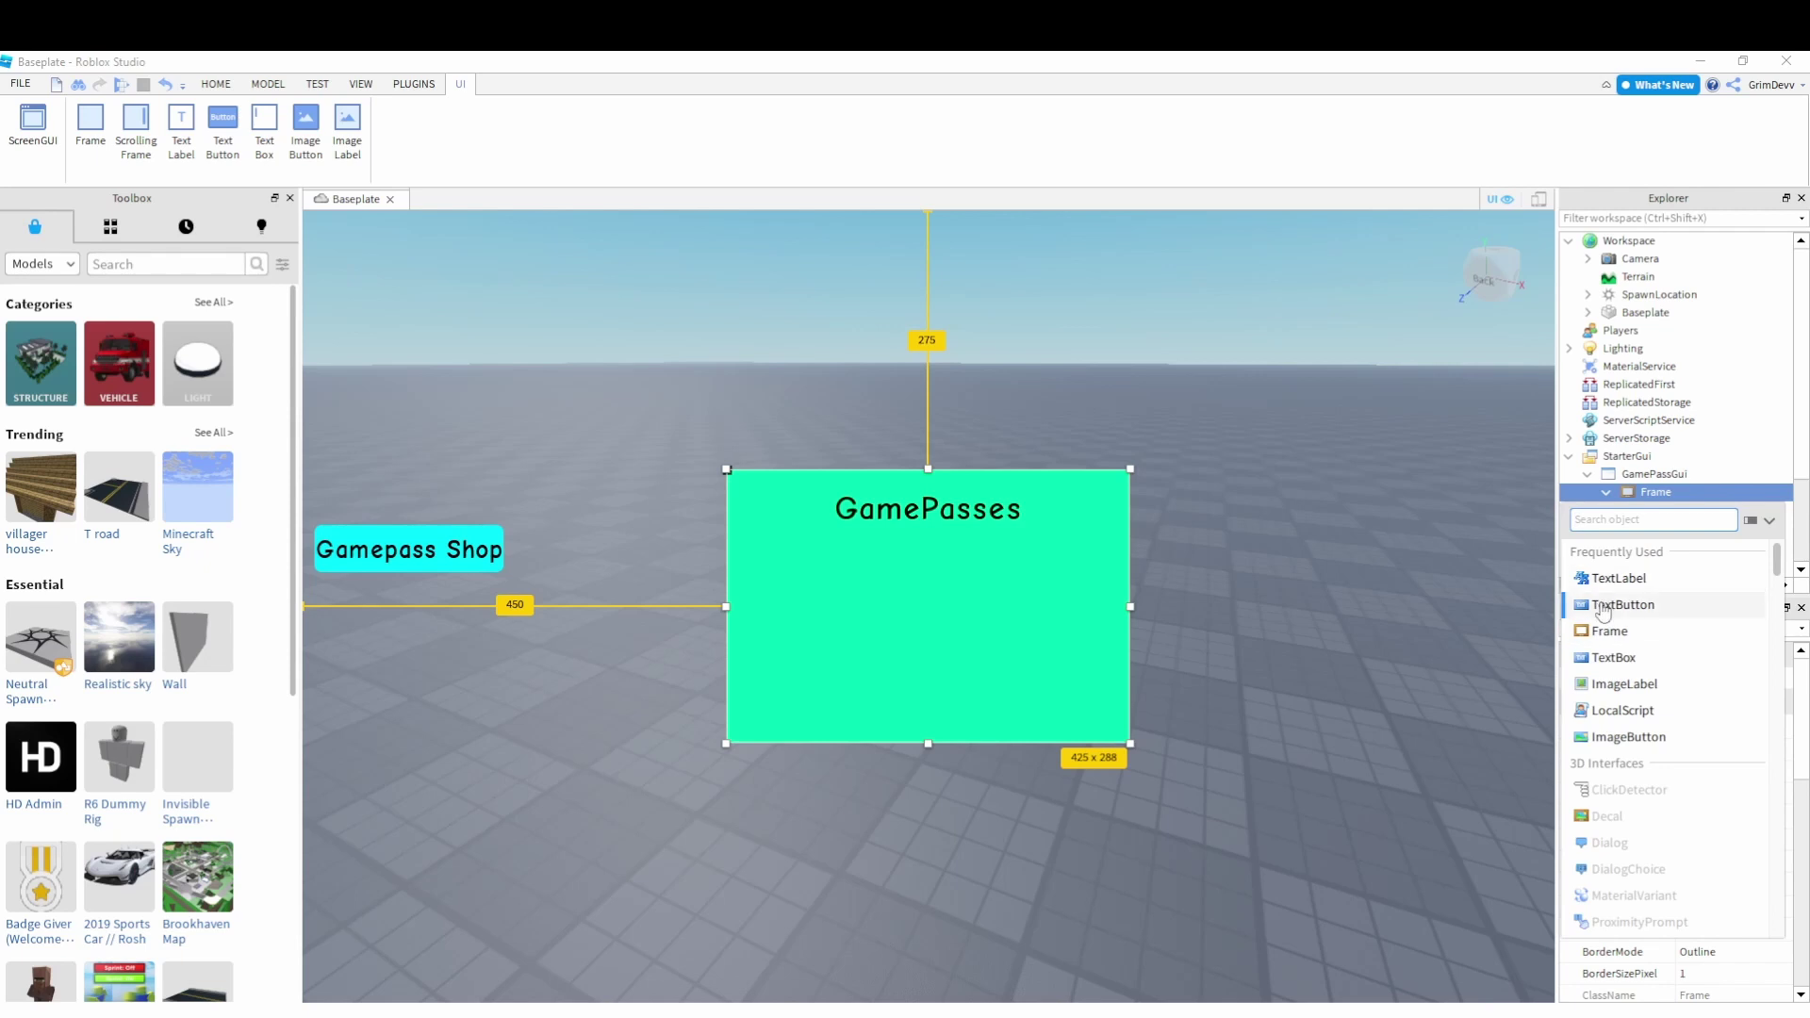
pyautogui.write('UI')
pyautogui.click(1614, 556)
pyautogui.click(685, 519)
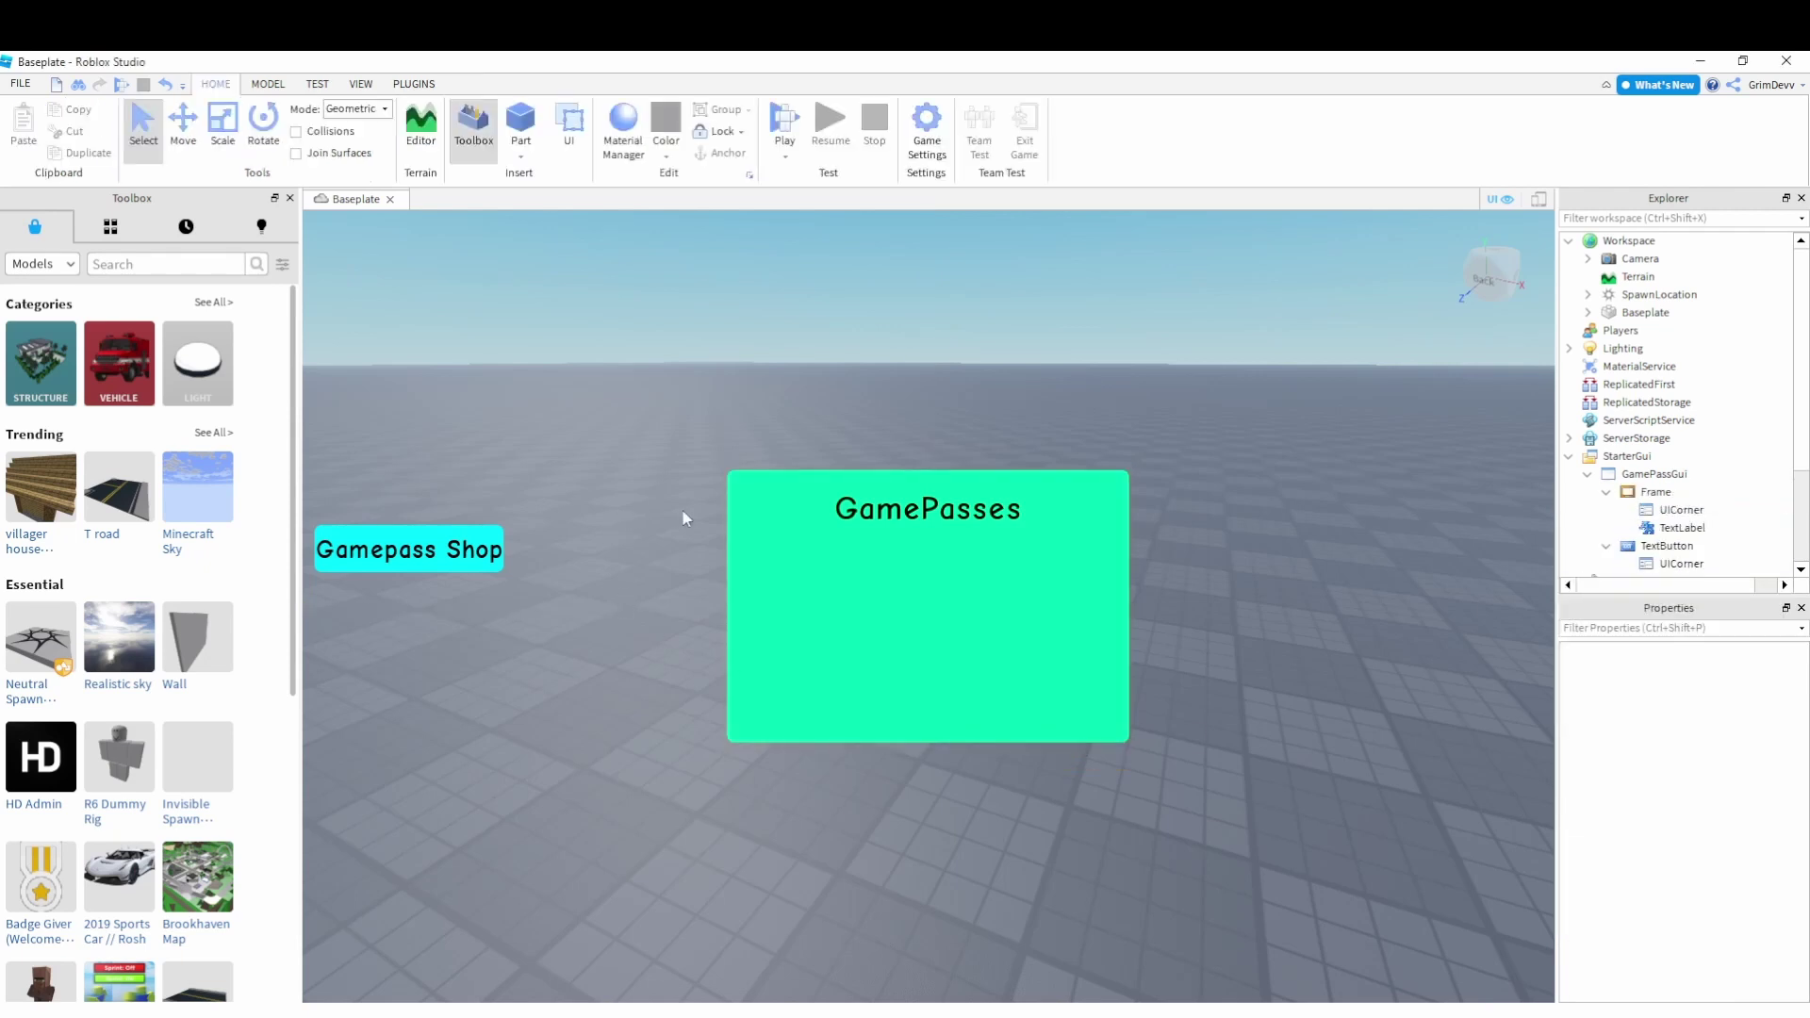
# Add a 100 x 100 ImageButton to the frame, just below its top-left
pyautogui.click(1645, 492)
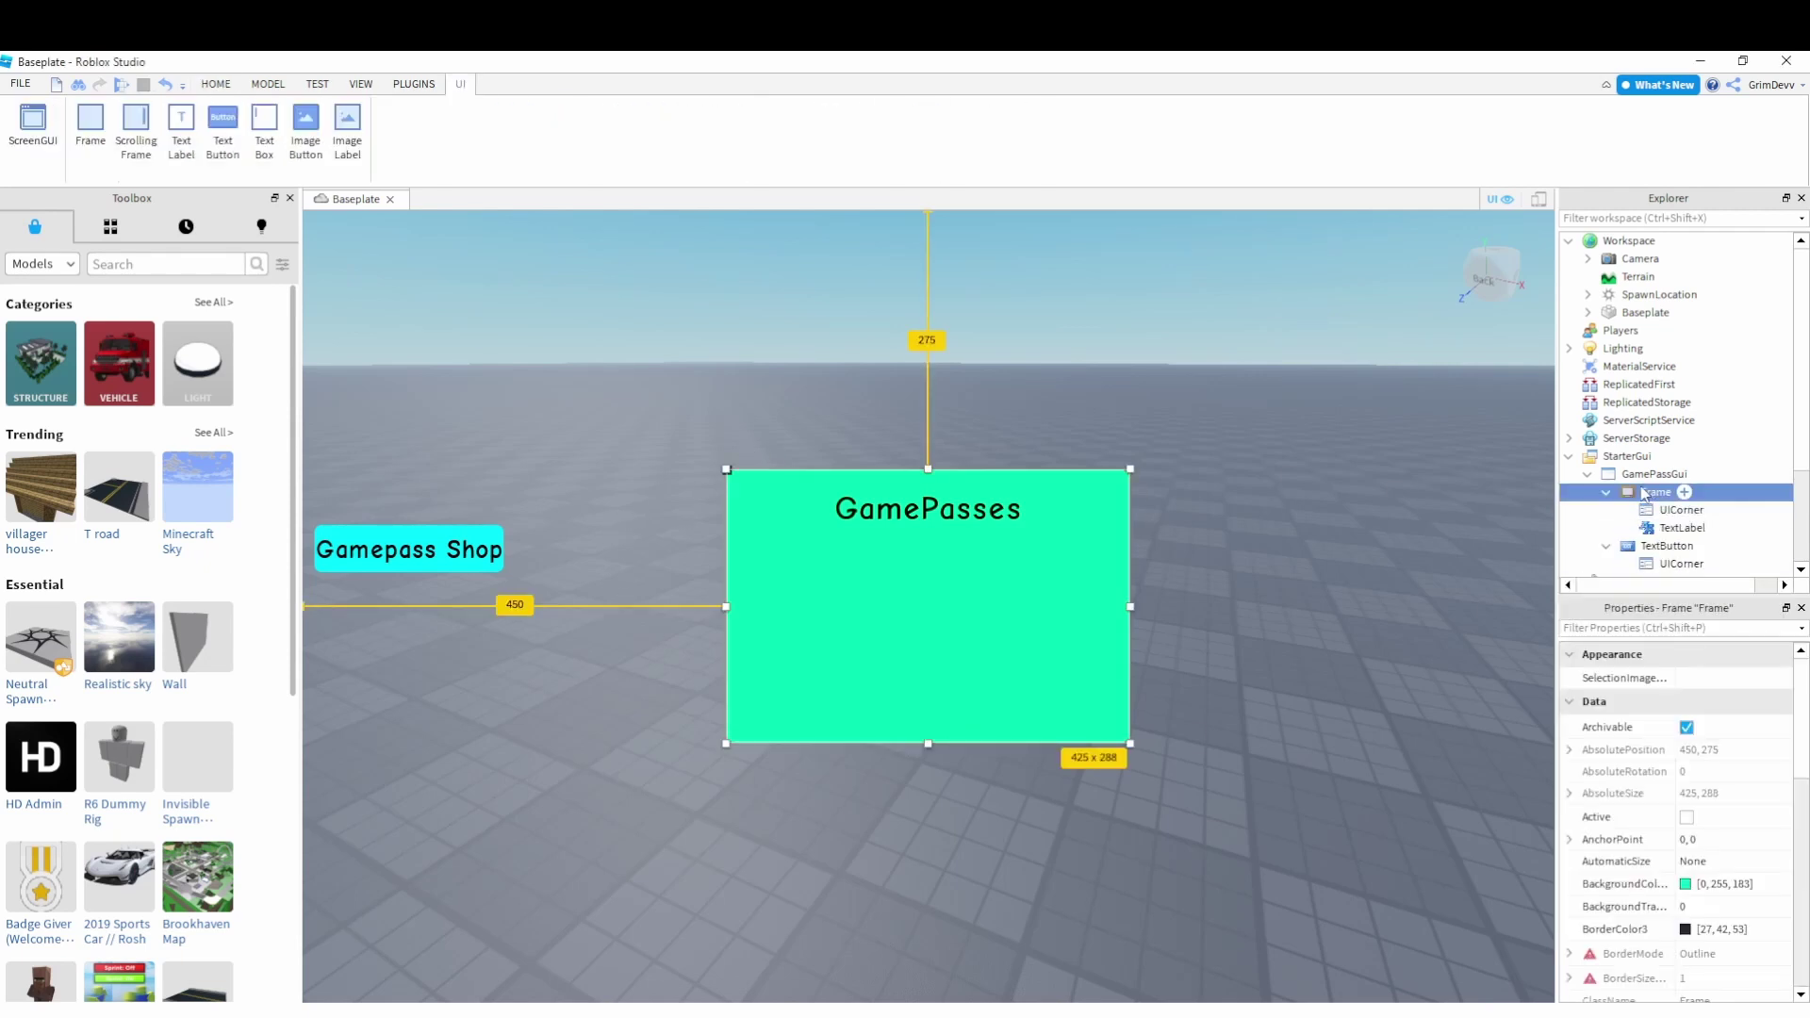
pyautogui.click(1685, 492)
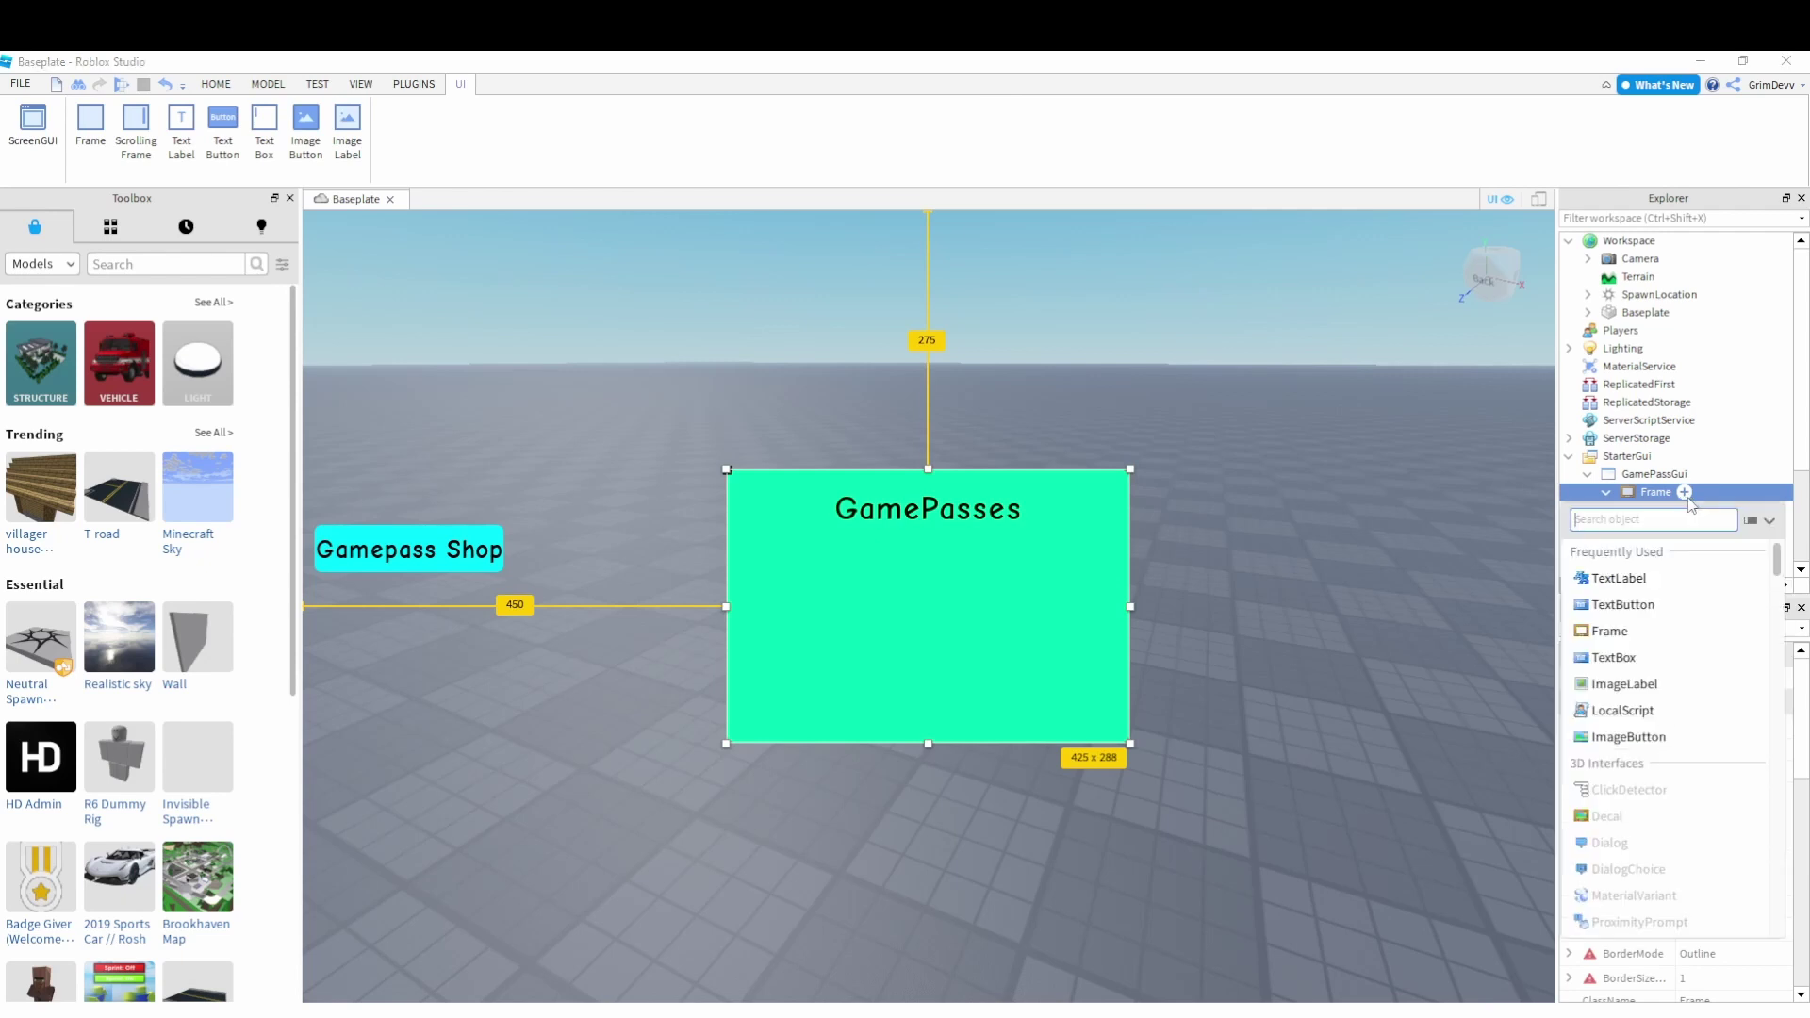
pyautogui.click(1628, 737)
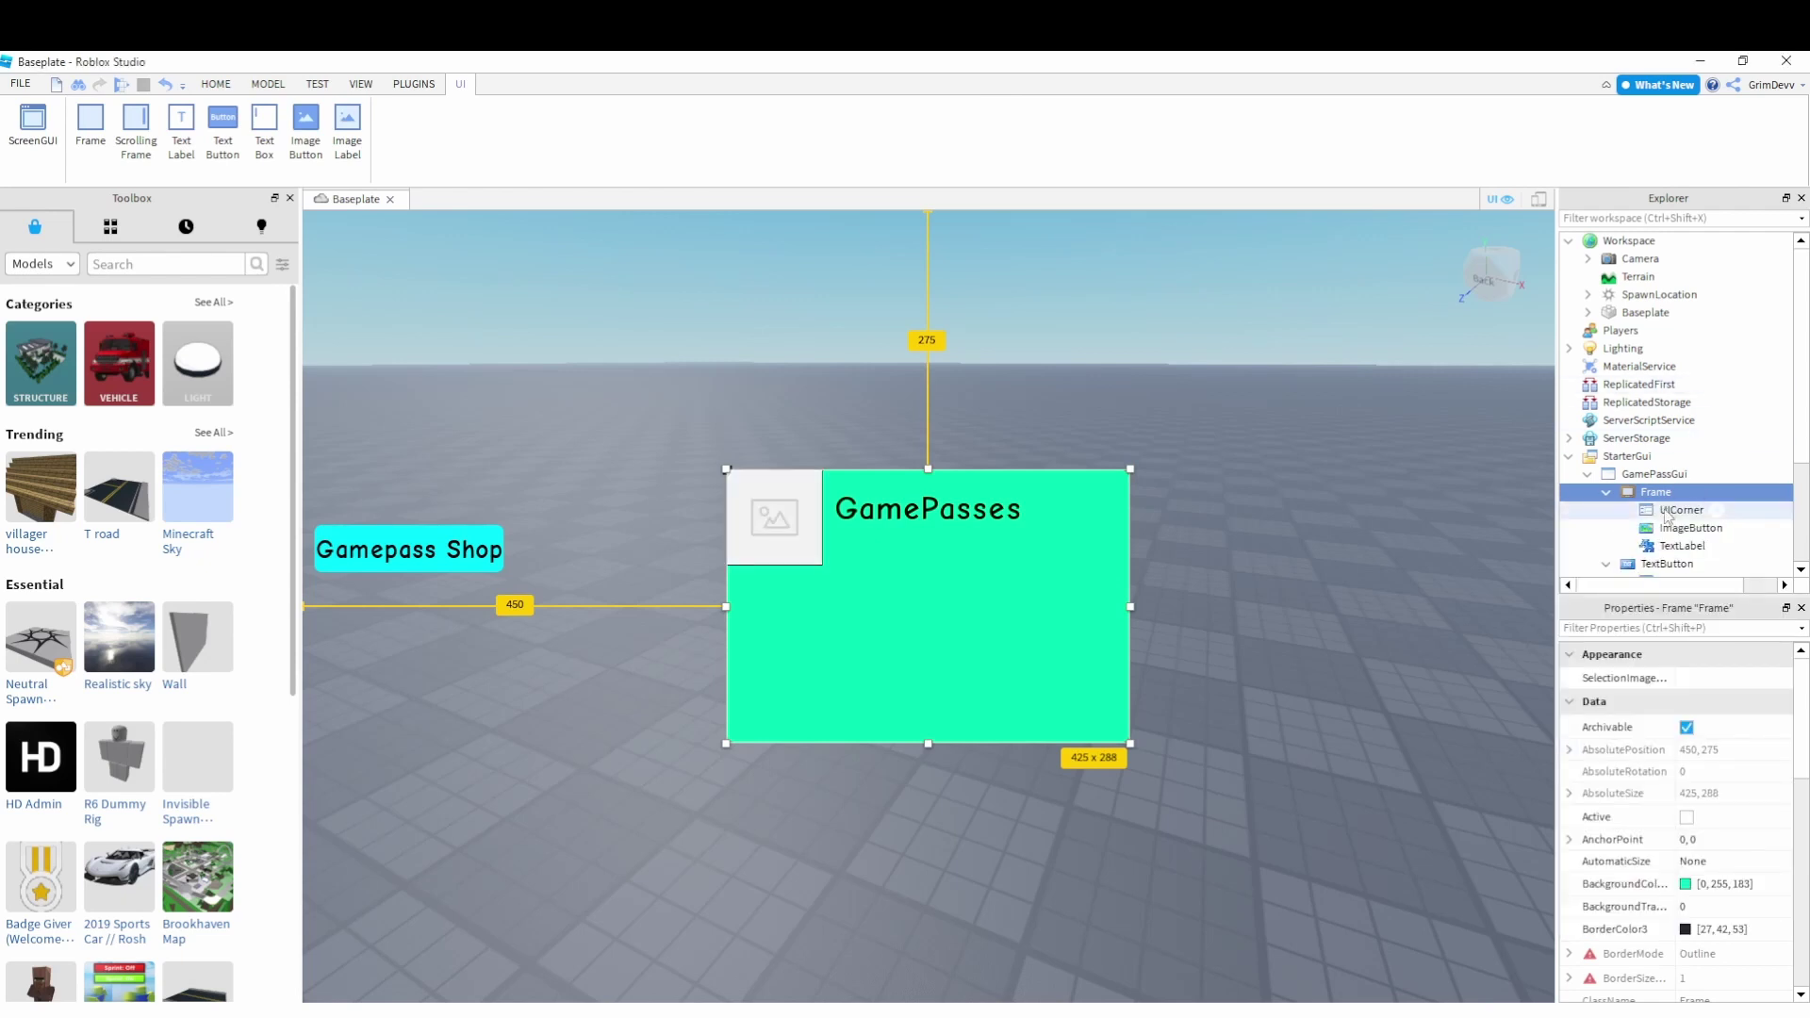
pyautogui.moveTo(783, 538); pyautogui.dragTo(809, 599)
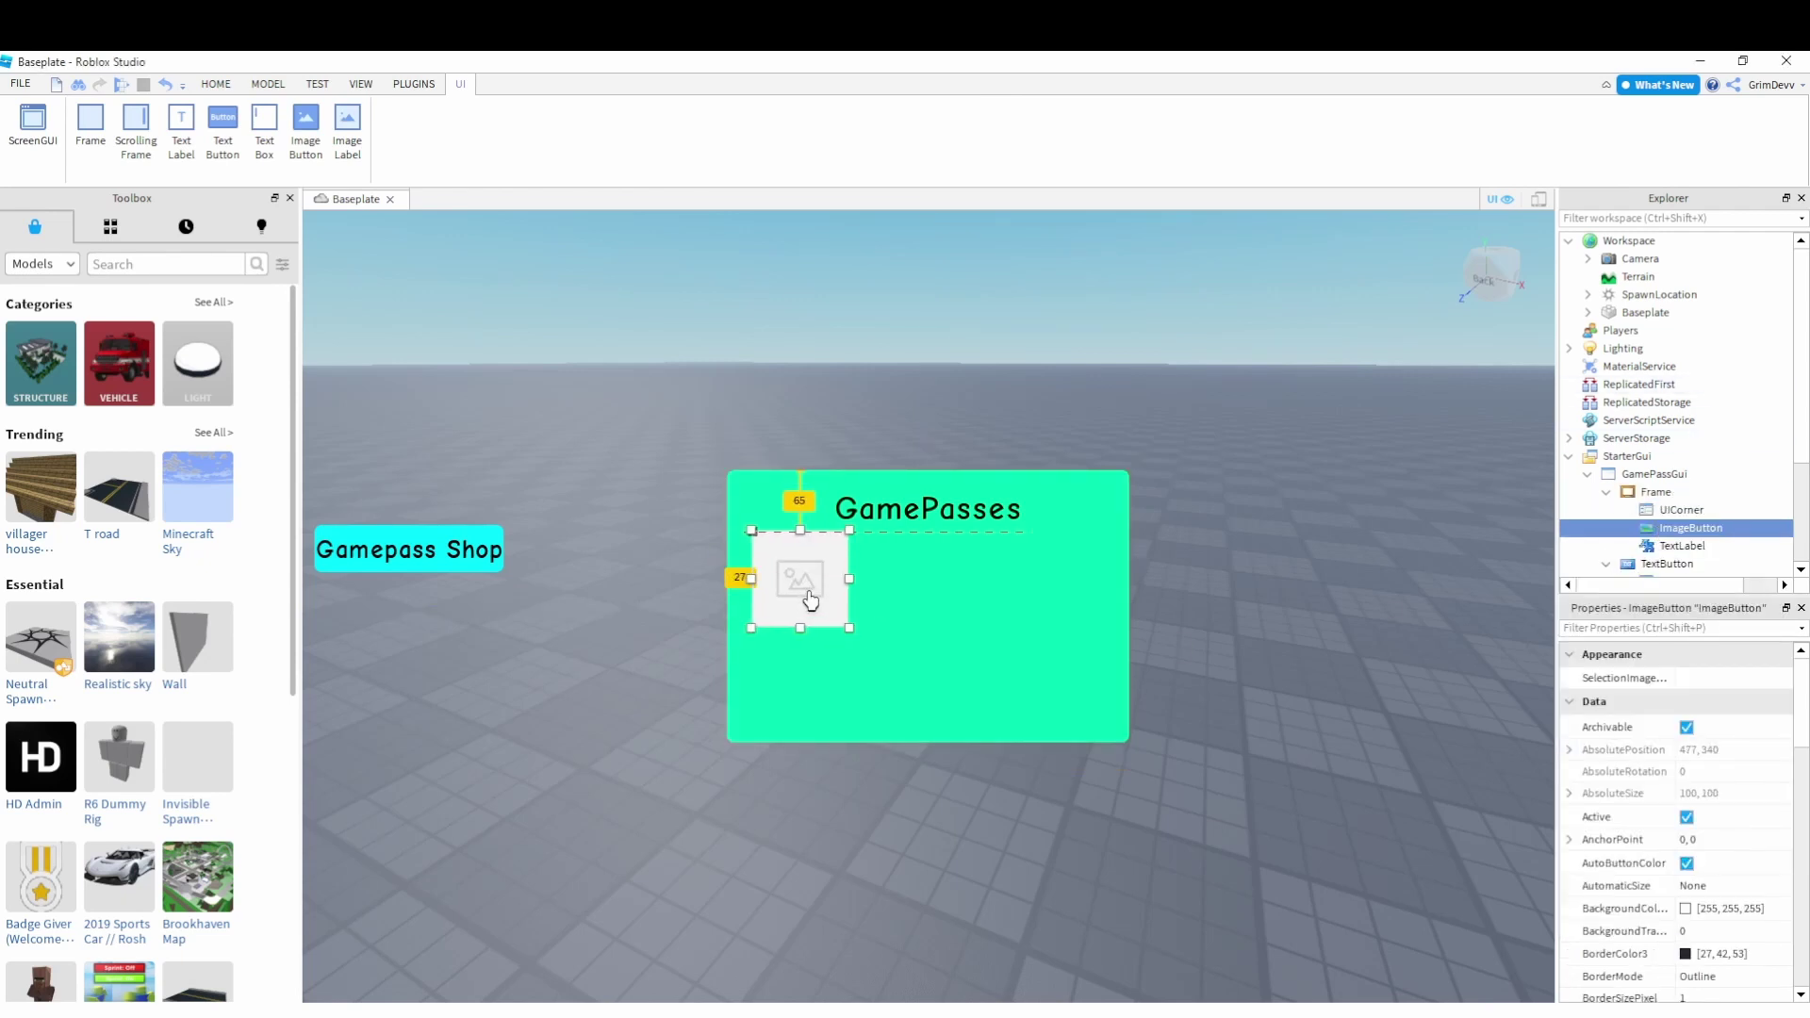
pyautogui.click(785, 372)
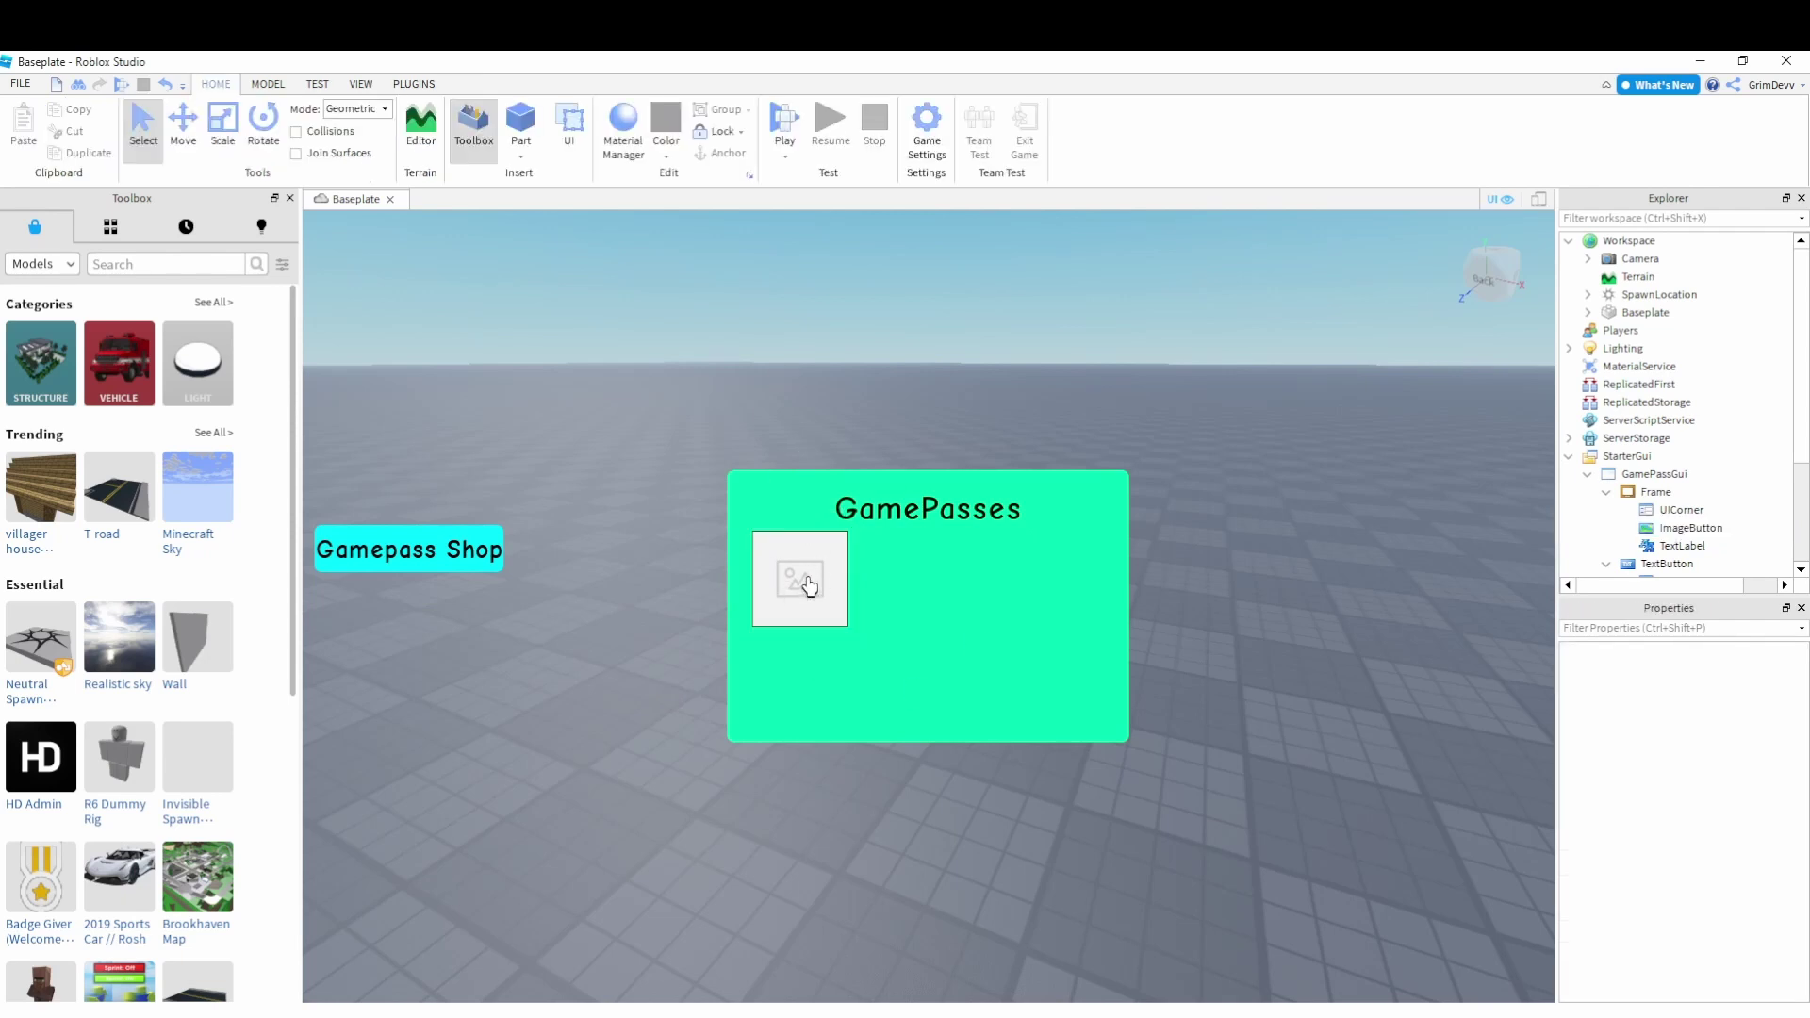
# Add a UICorner to the ImageButton to round it
pyautogui.click(1739, 531)
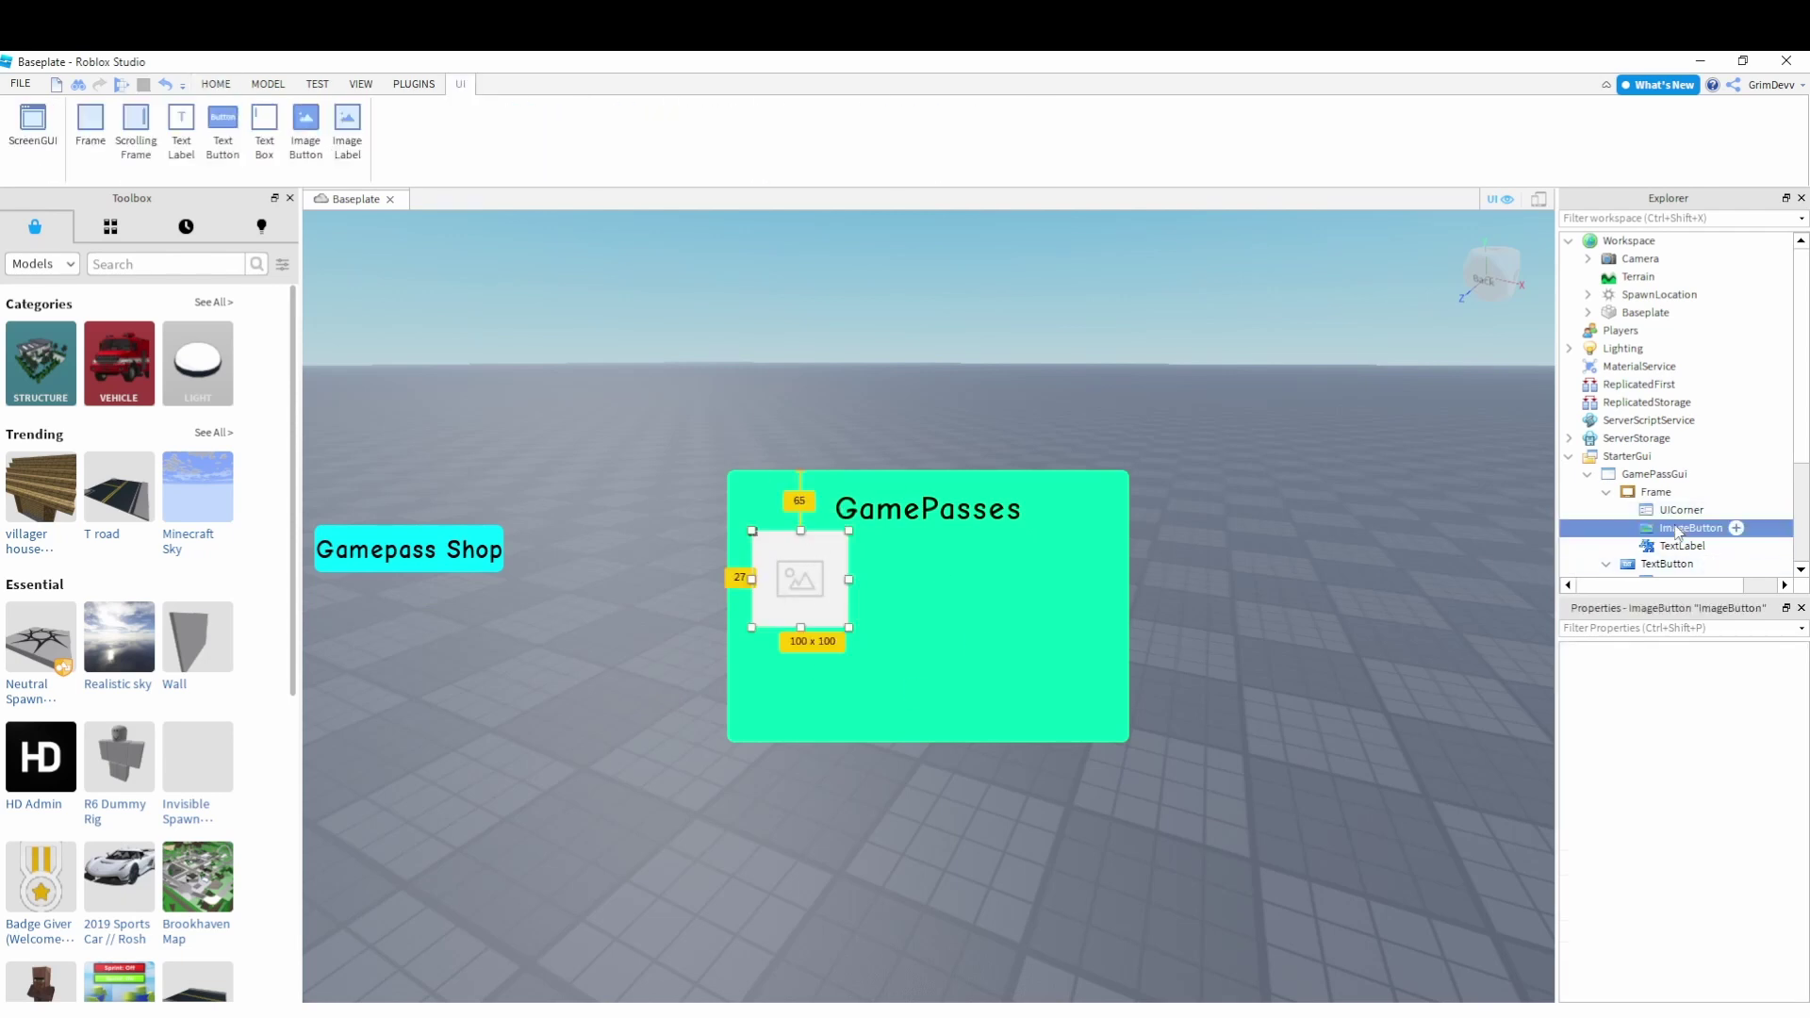
pyautogui.click(1739, 531)
pyautogui.click(1631, 590)
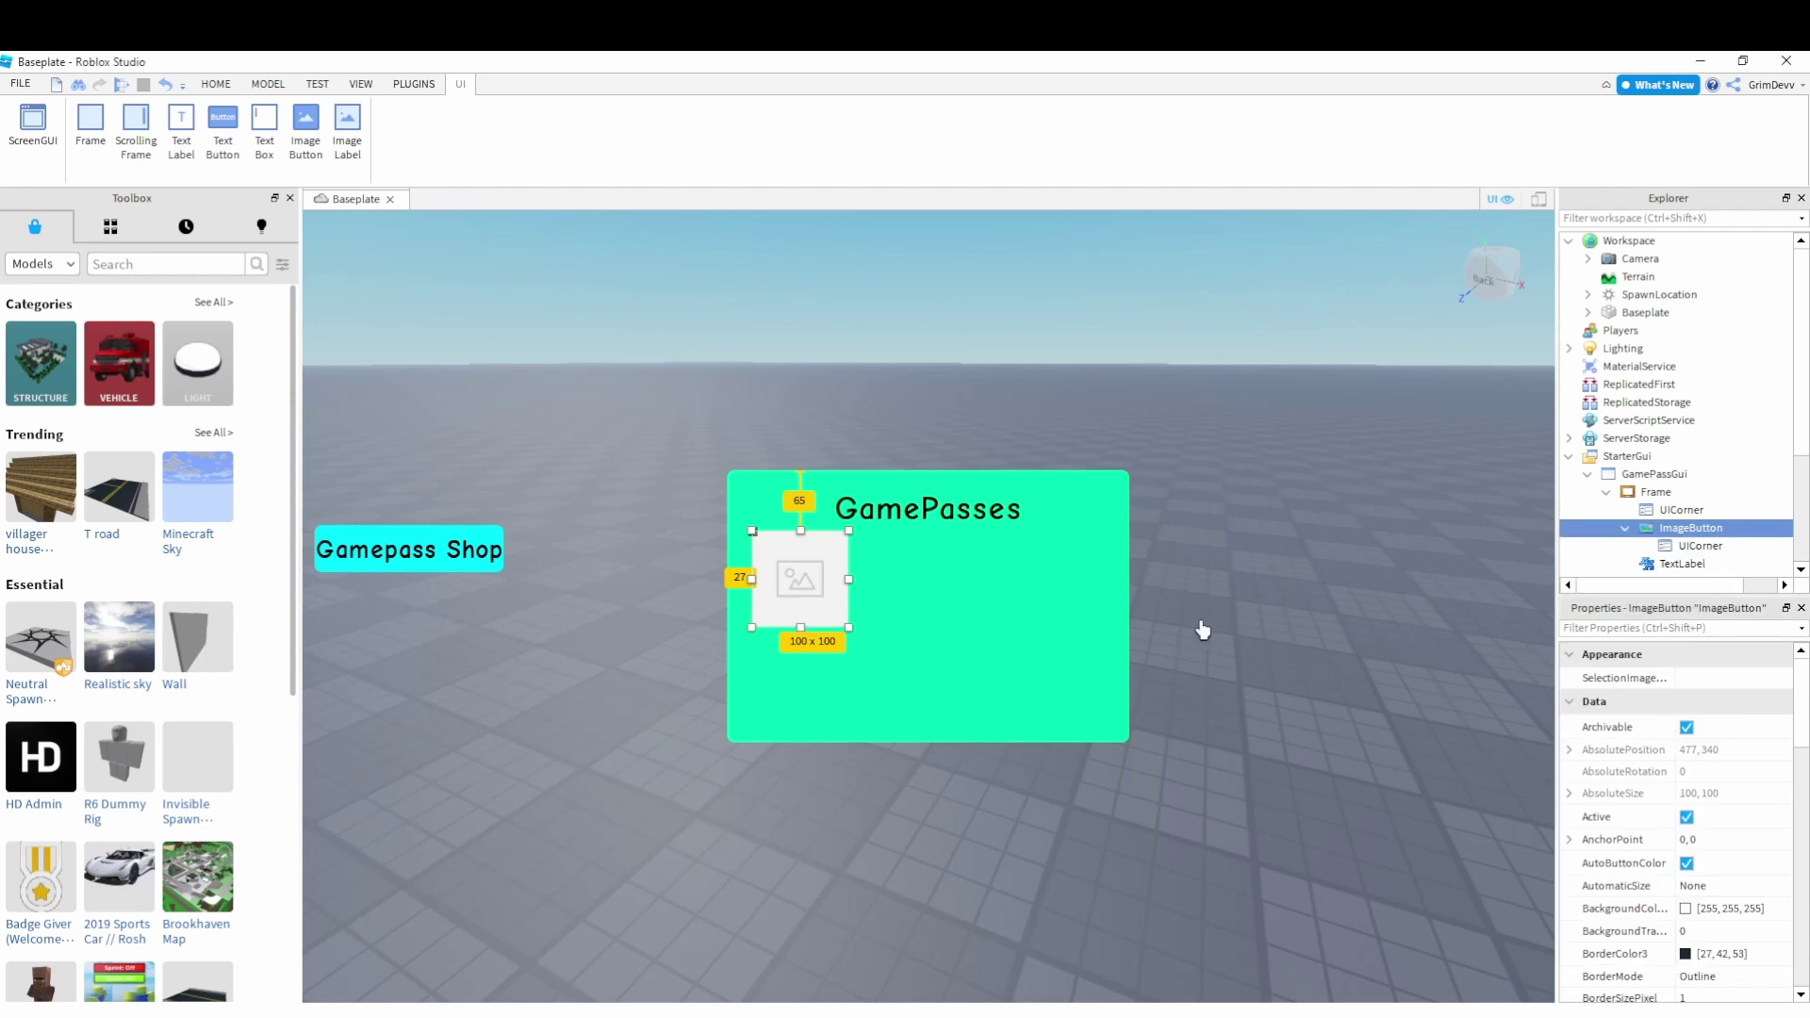
pyautogui.click(1200, 626)
pyautogui.click(1673, 510)
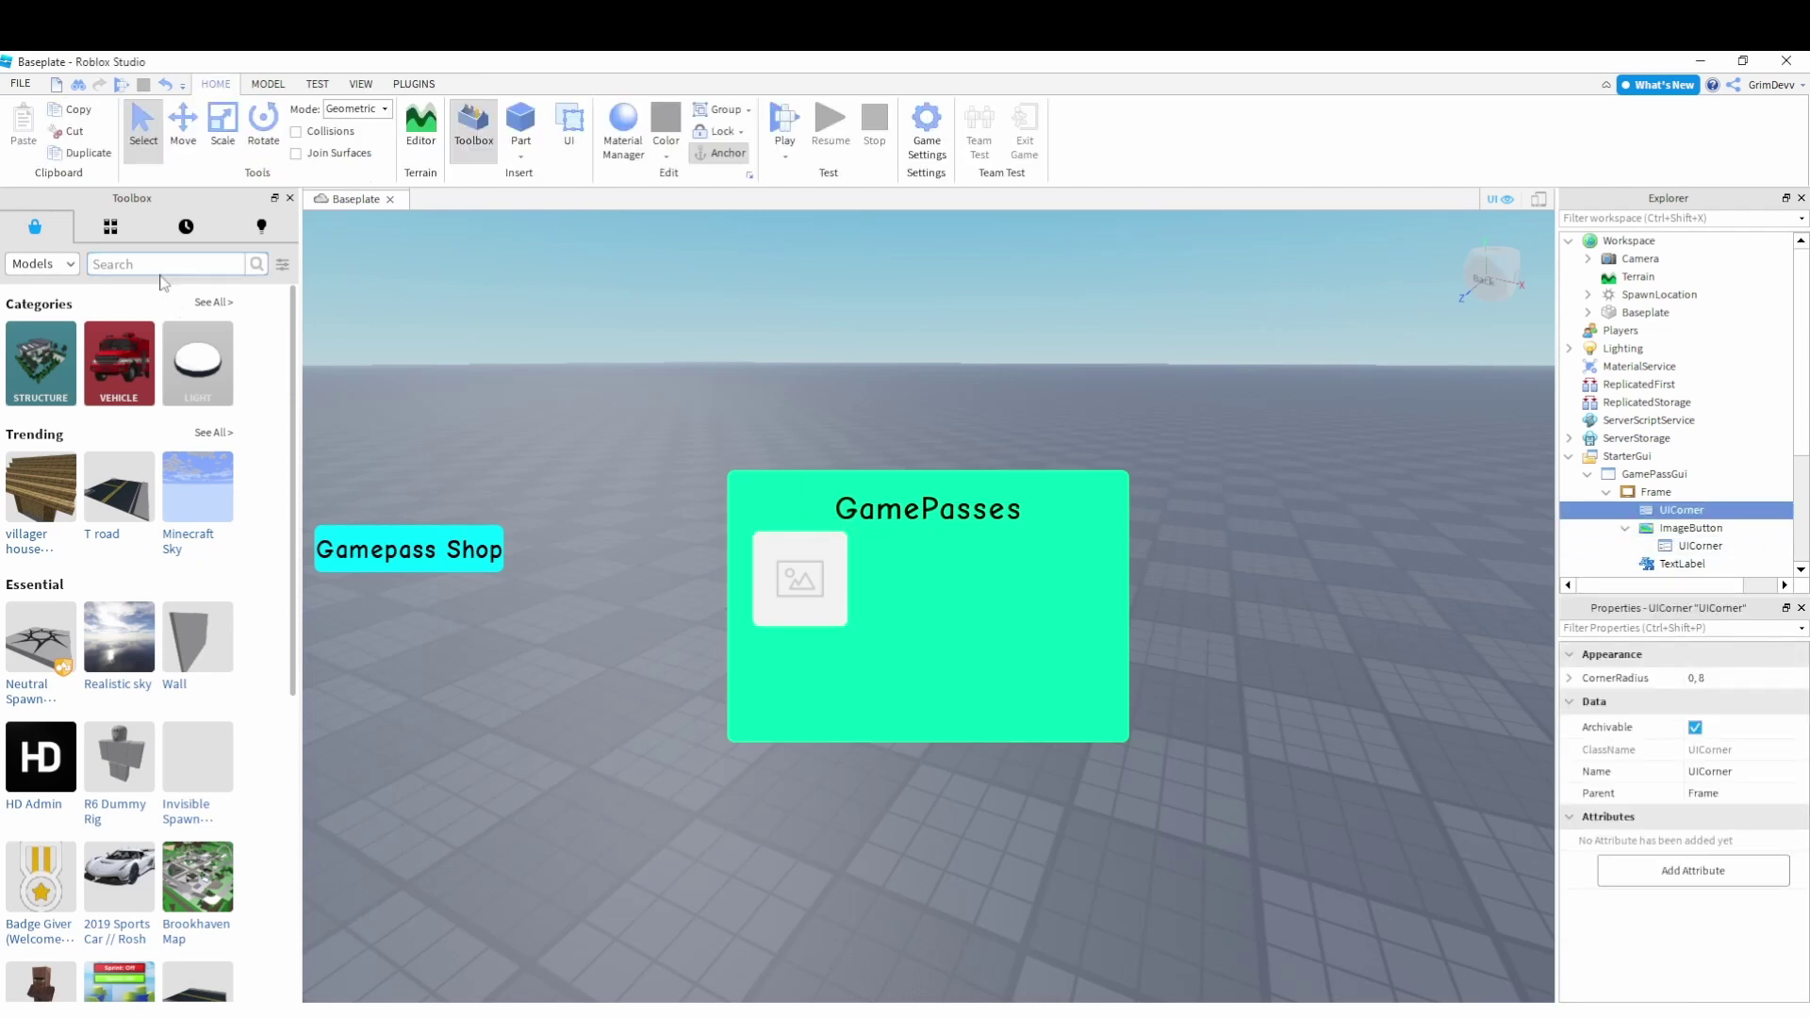
# Switch the Toolbox to Images and search for 'vip'
pyautogui.click(69, 266)
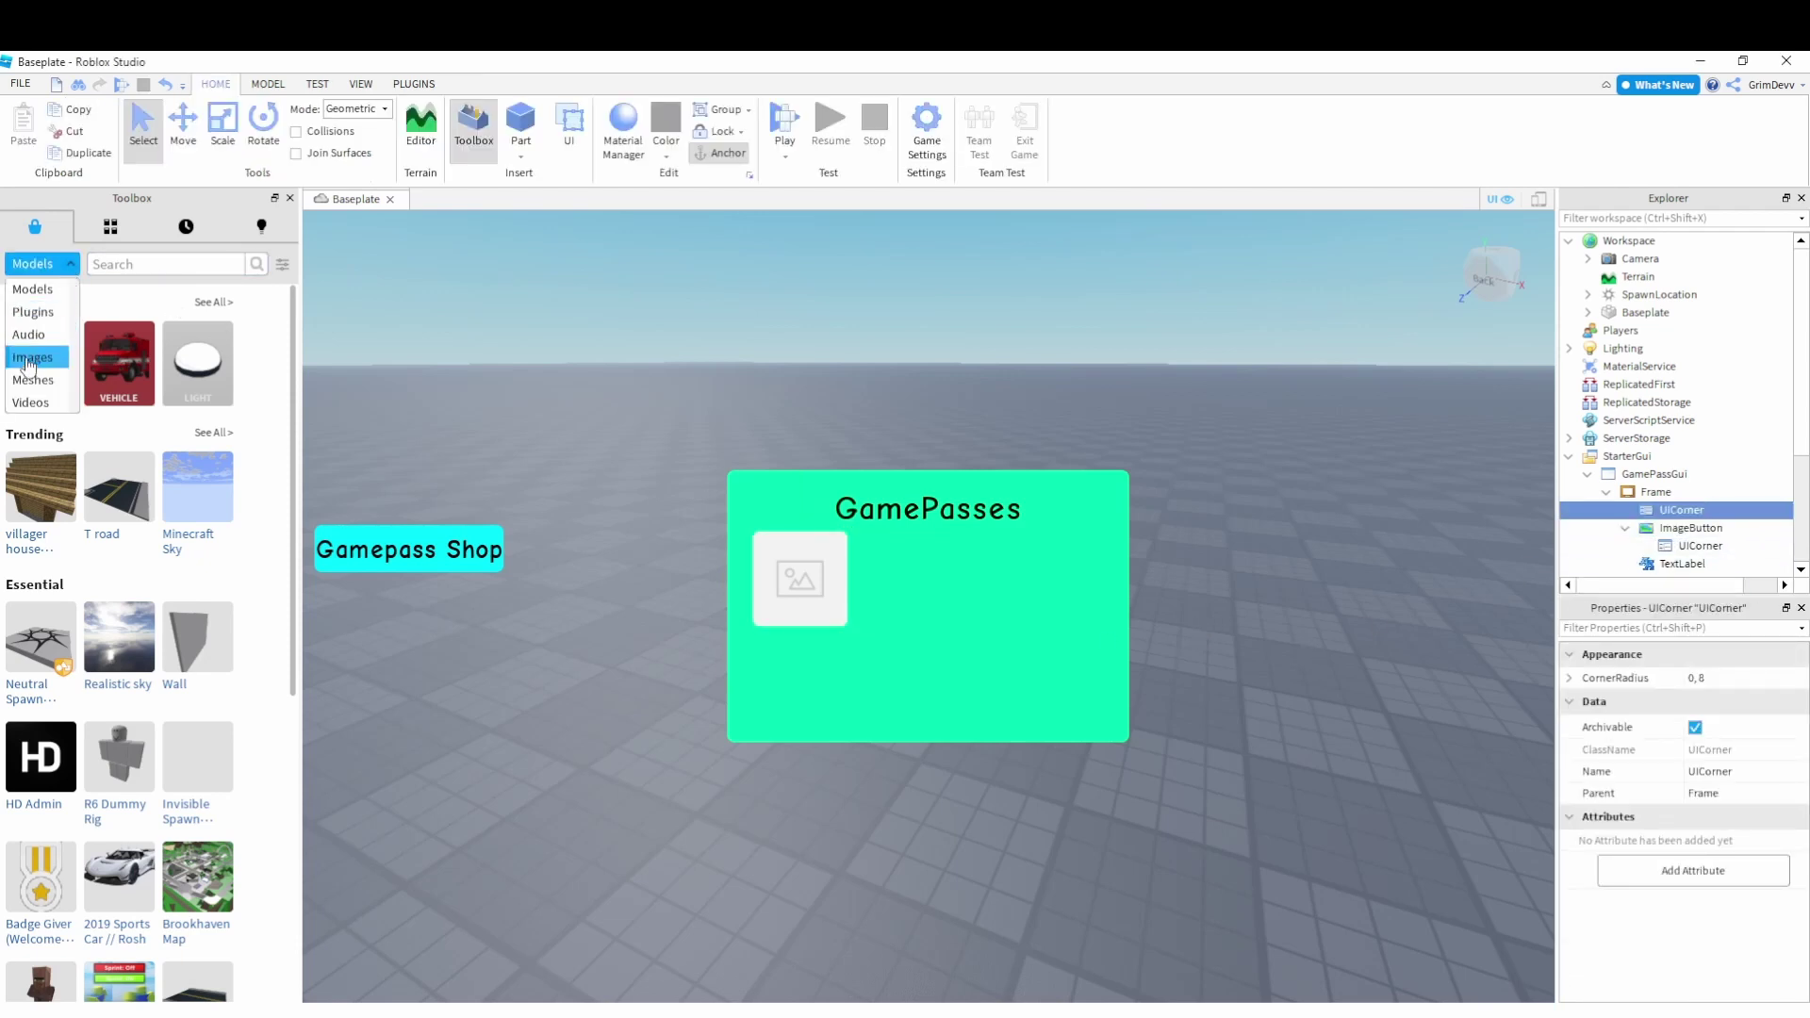
pyautogui.click(28, 359)
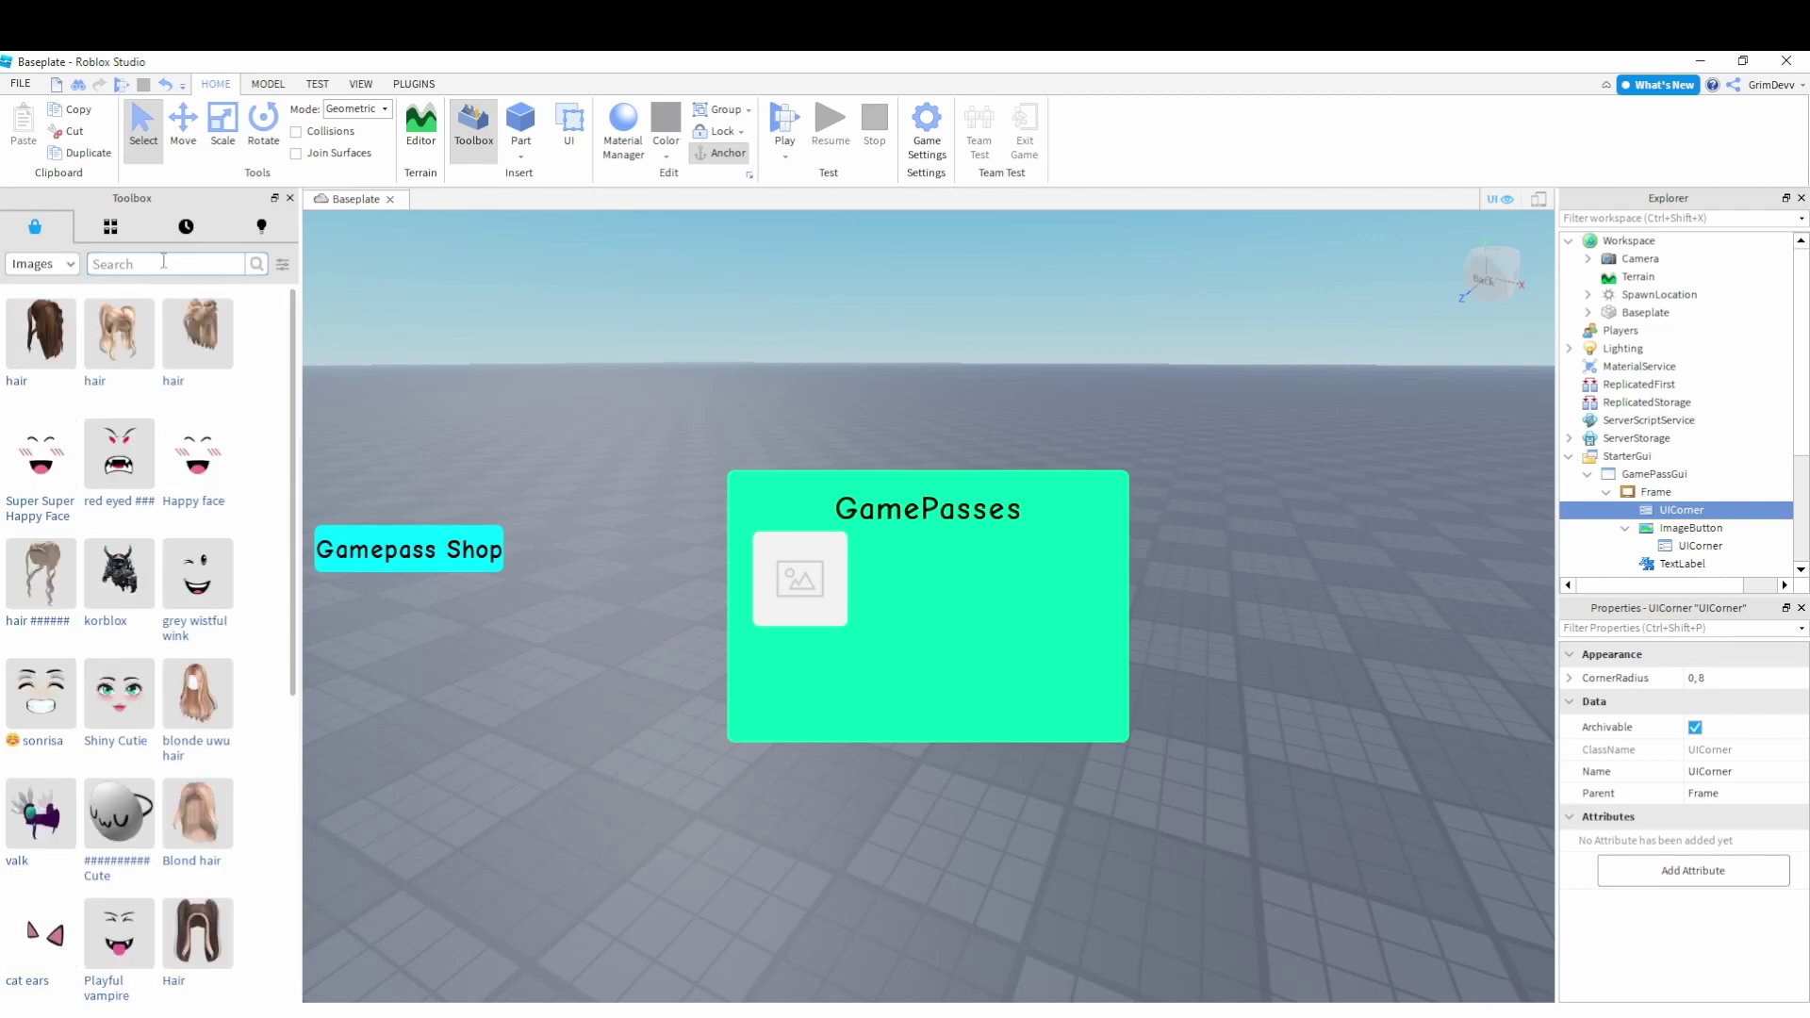
pyautogui.write('vbip')
pyautogui.press('Return')
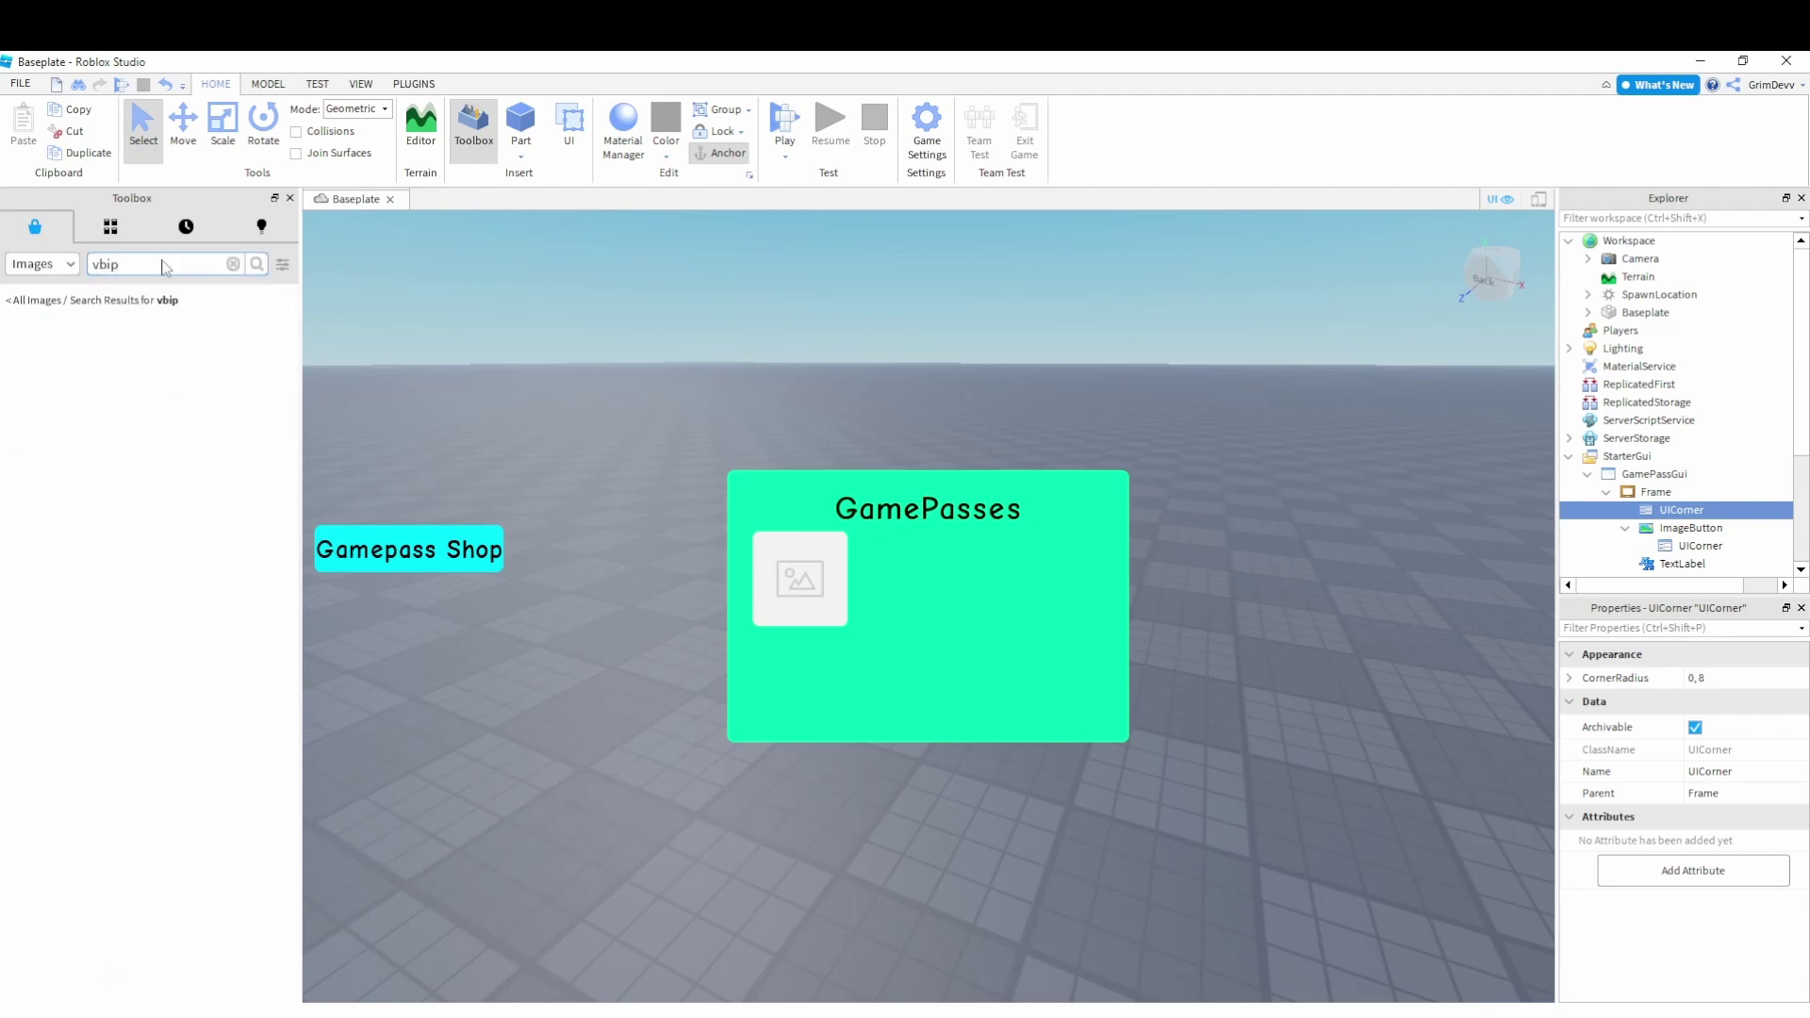
pyautogui.press('Left')
pyautogui.press('Left')
pyautogui.press('BackSpace')
pyautogui.press('Return')
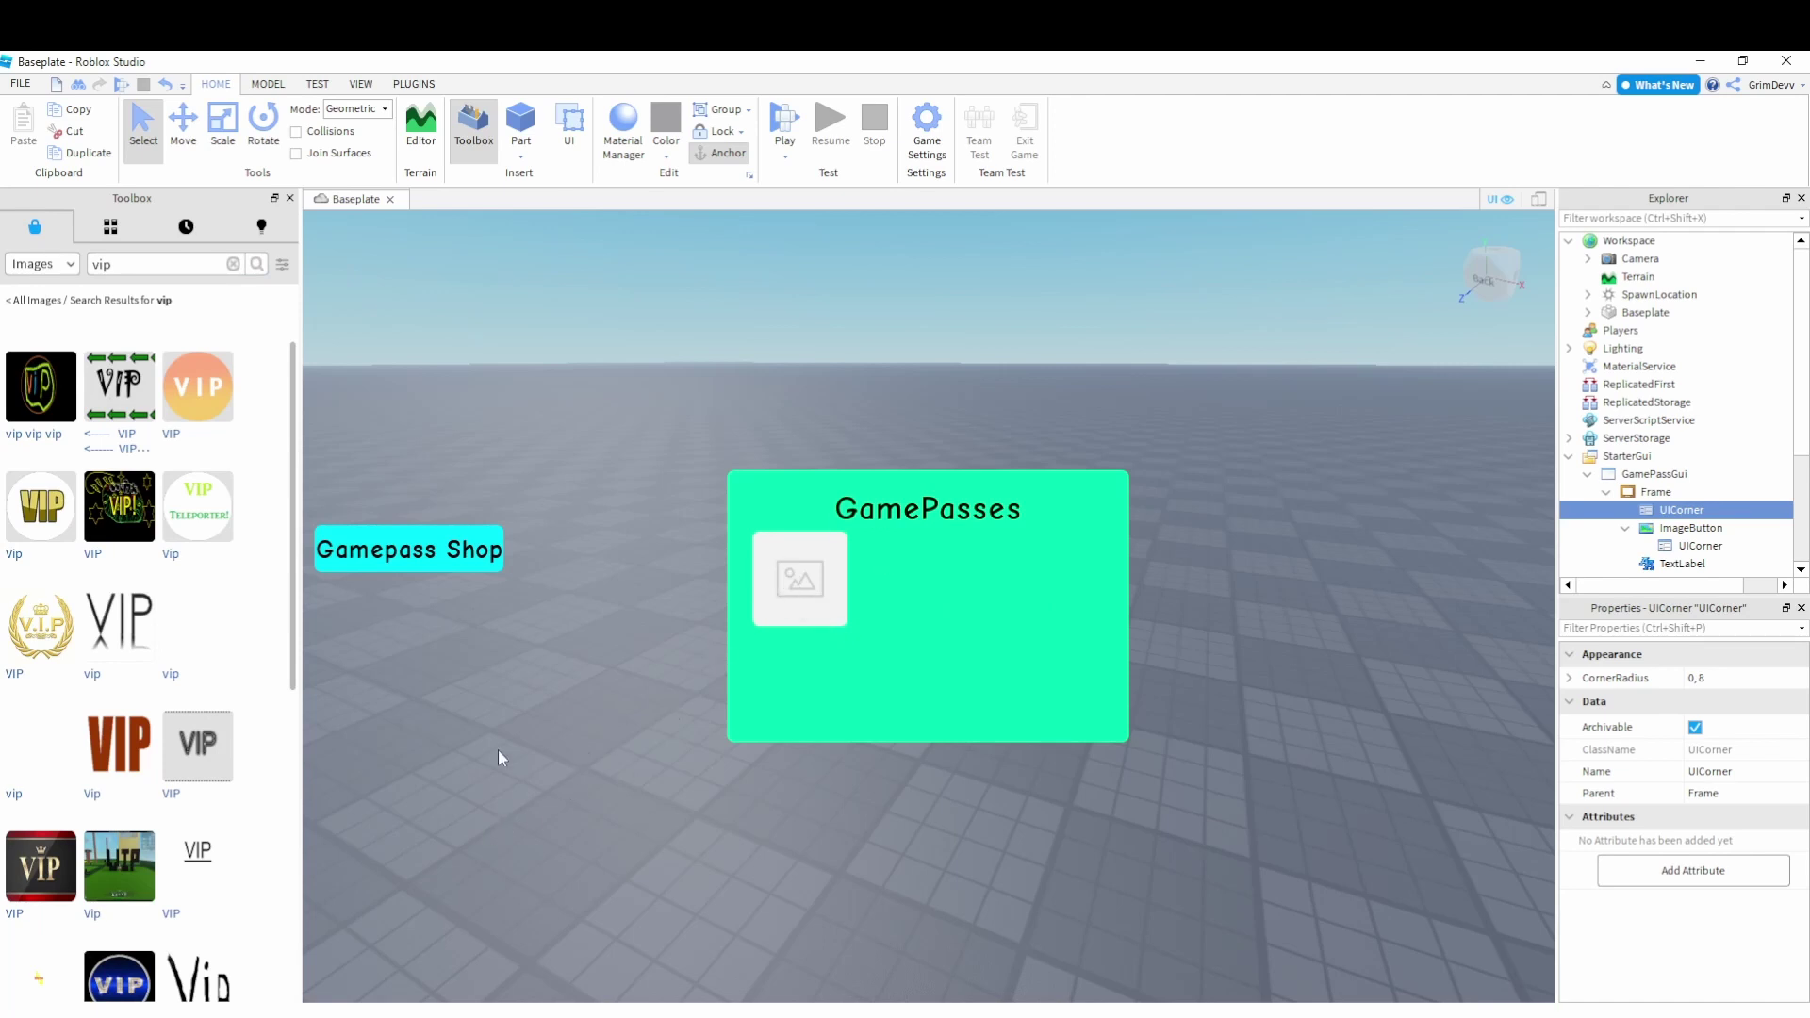
# Copy a VIP image result's asset ID and select the ImageButton
pyautogui.rightClick(53, 718)
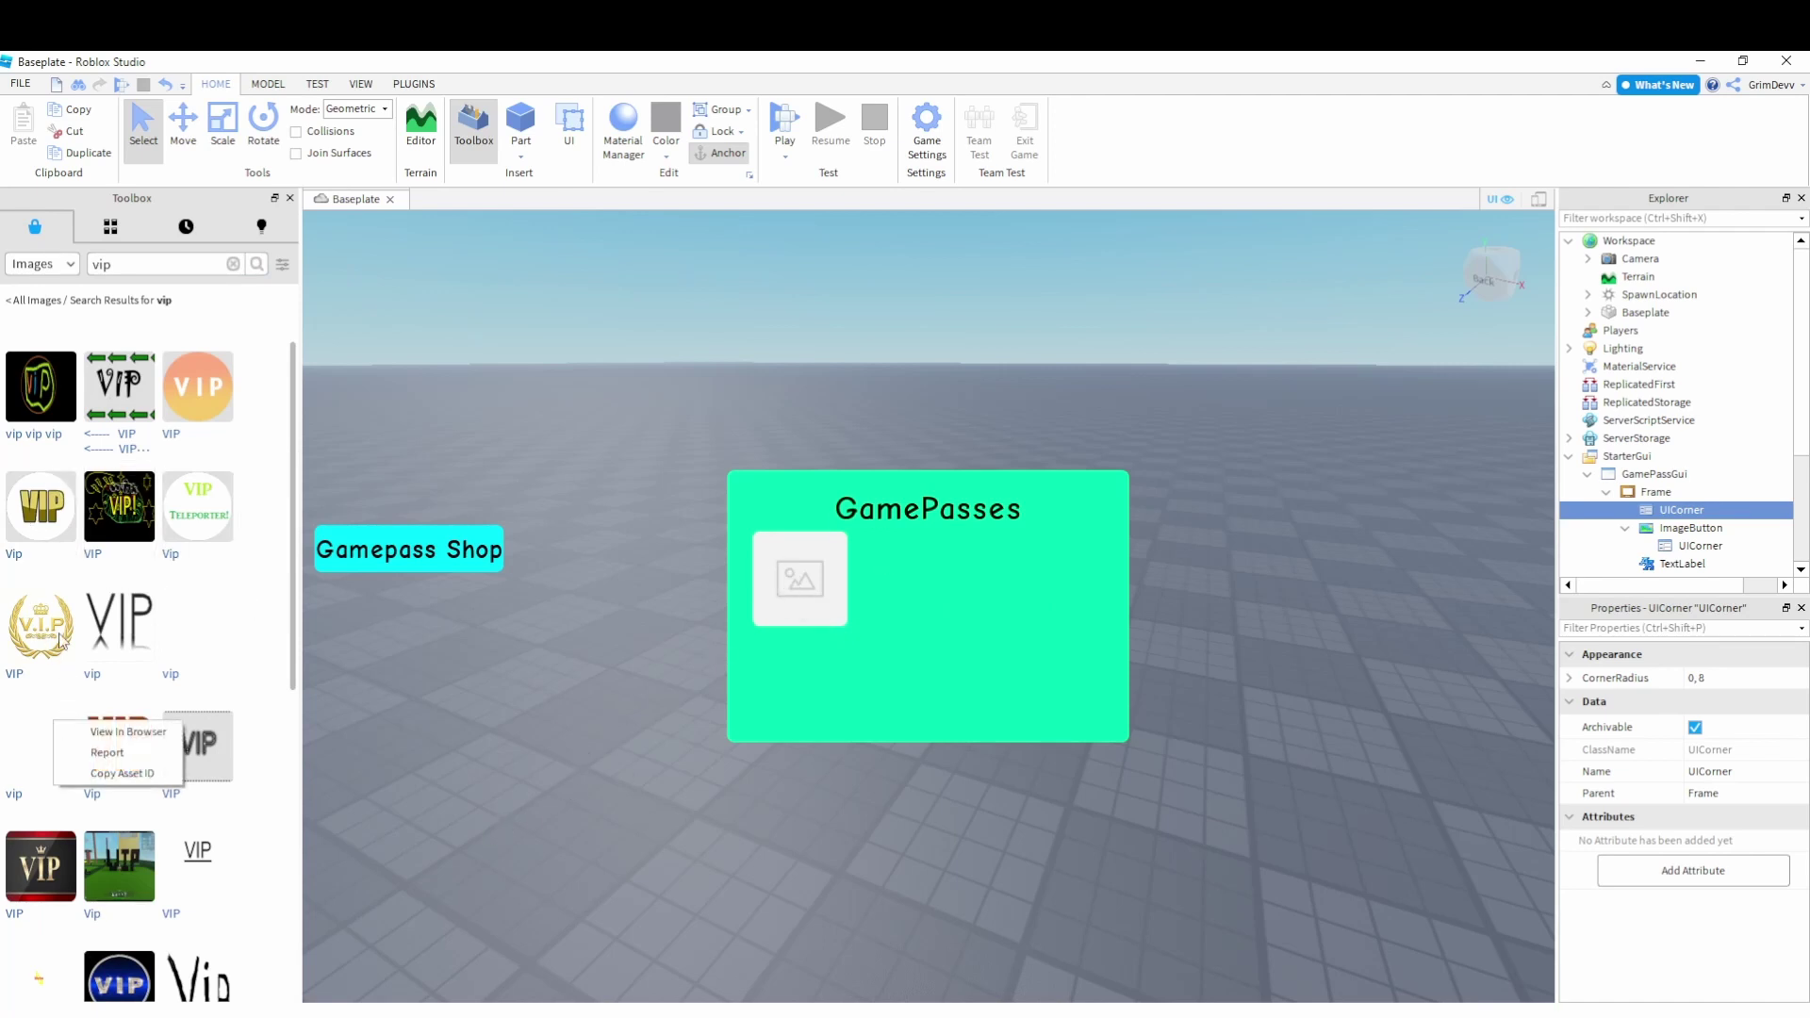
pyautogui.click(113, 768)
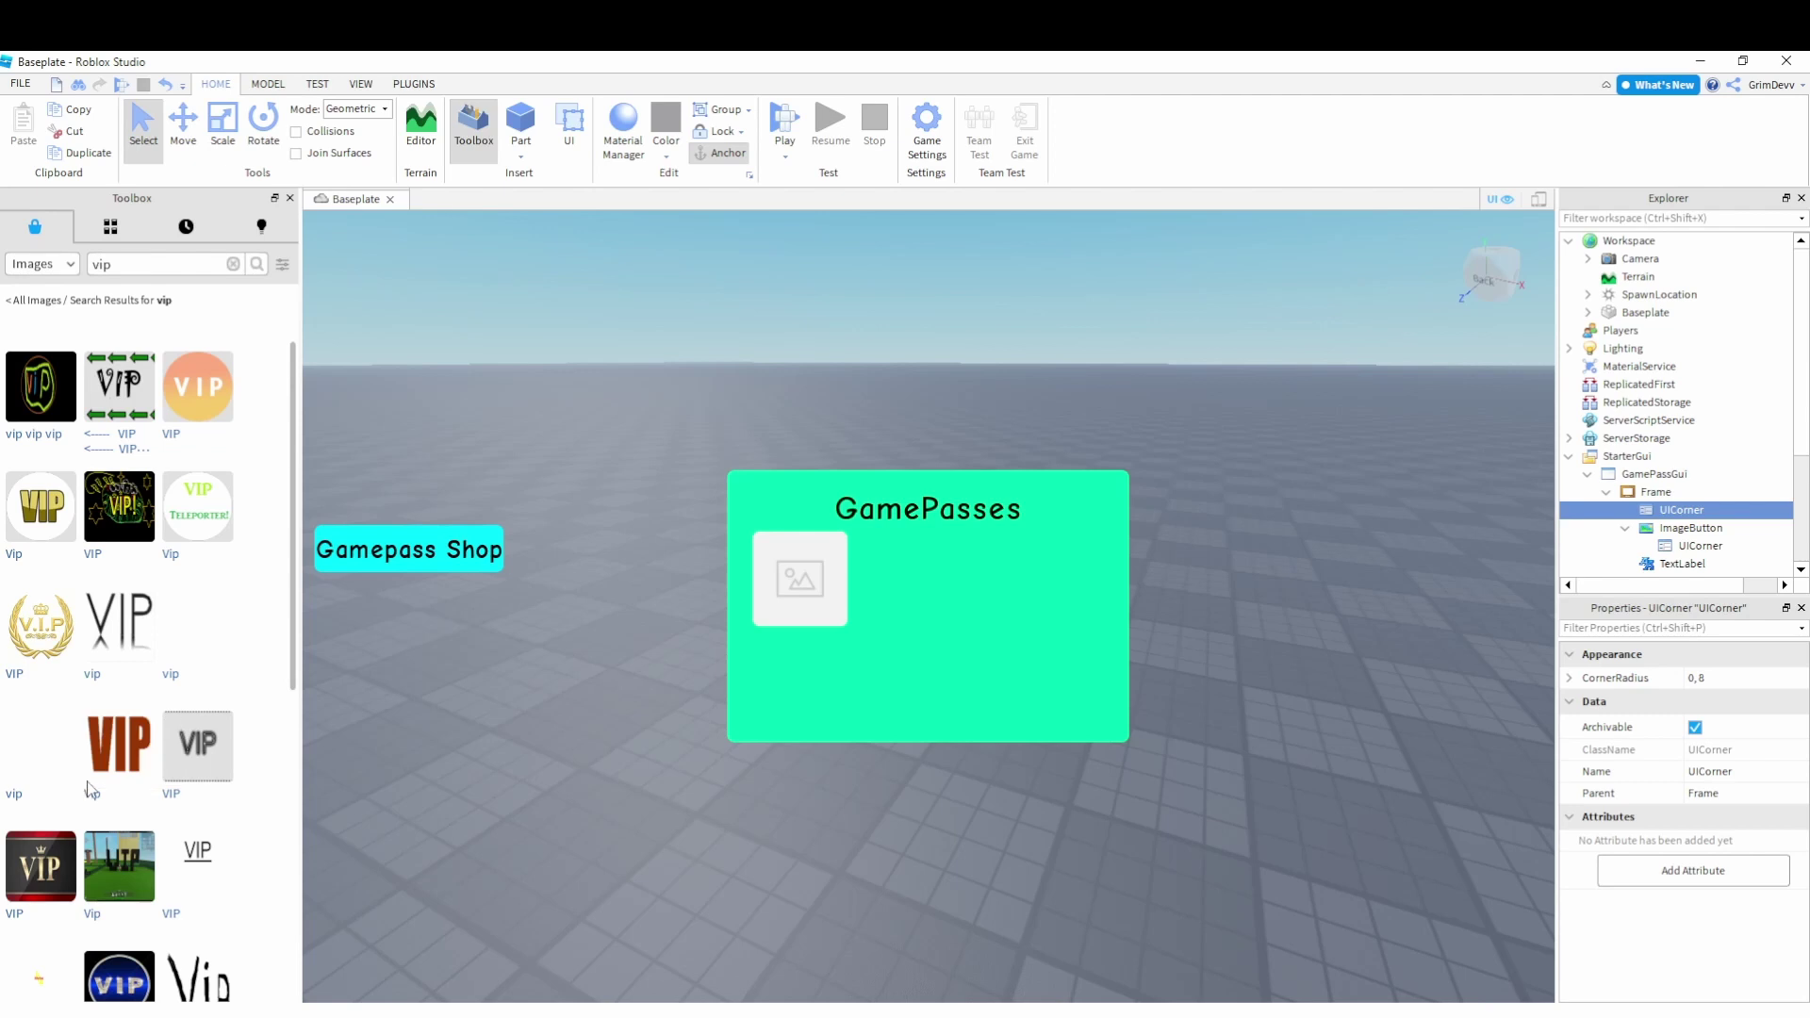
pyautogui.click(1691, 527)
pyautogui.scroll(-10, 1715, 809)
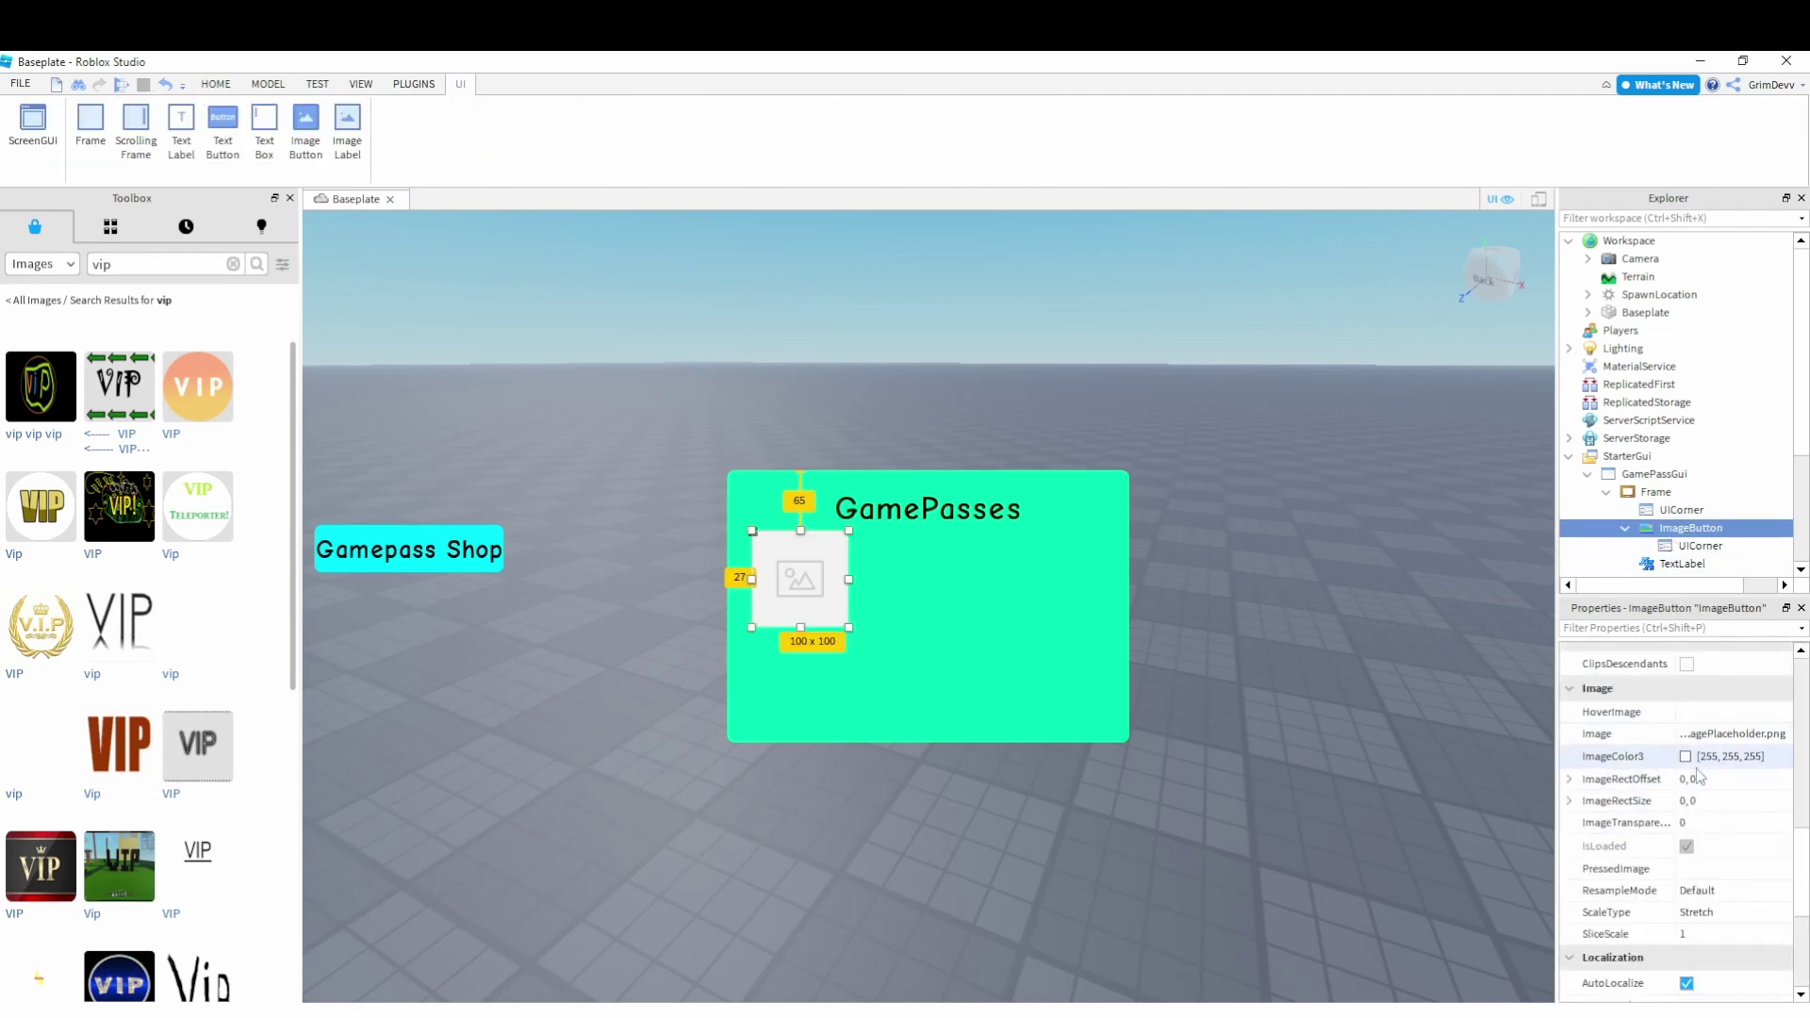
# Paste the VIP picture's asset ID into the ImageButton's Image property and preview it
pyautogui.click(1710, 734)
pyautogui.write('rbxassetid://295372071')
pyautogui.press('Return')
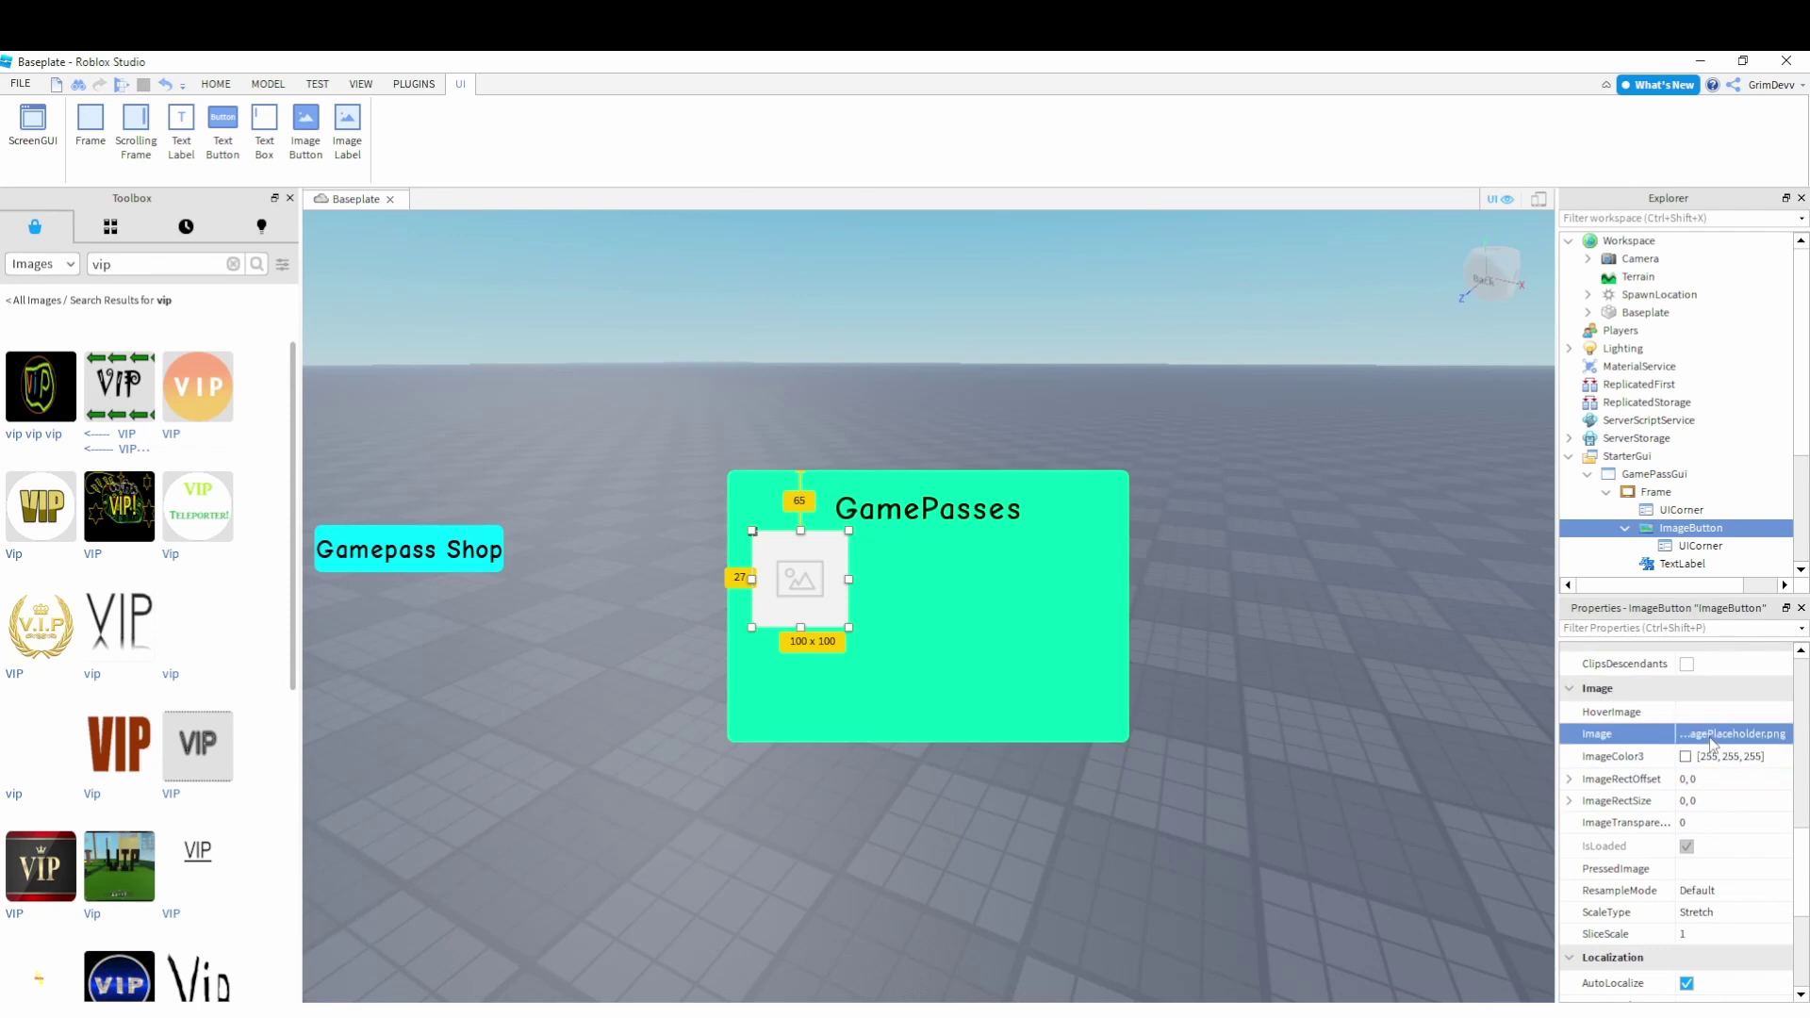
pyautogui.scroll(8, 1692, 896)
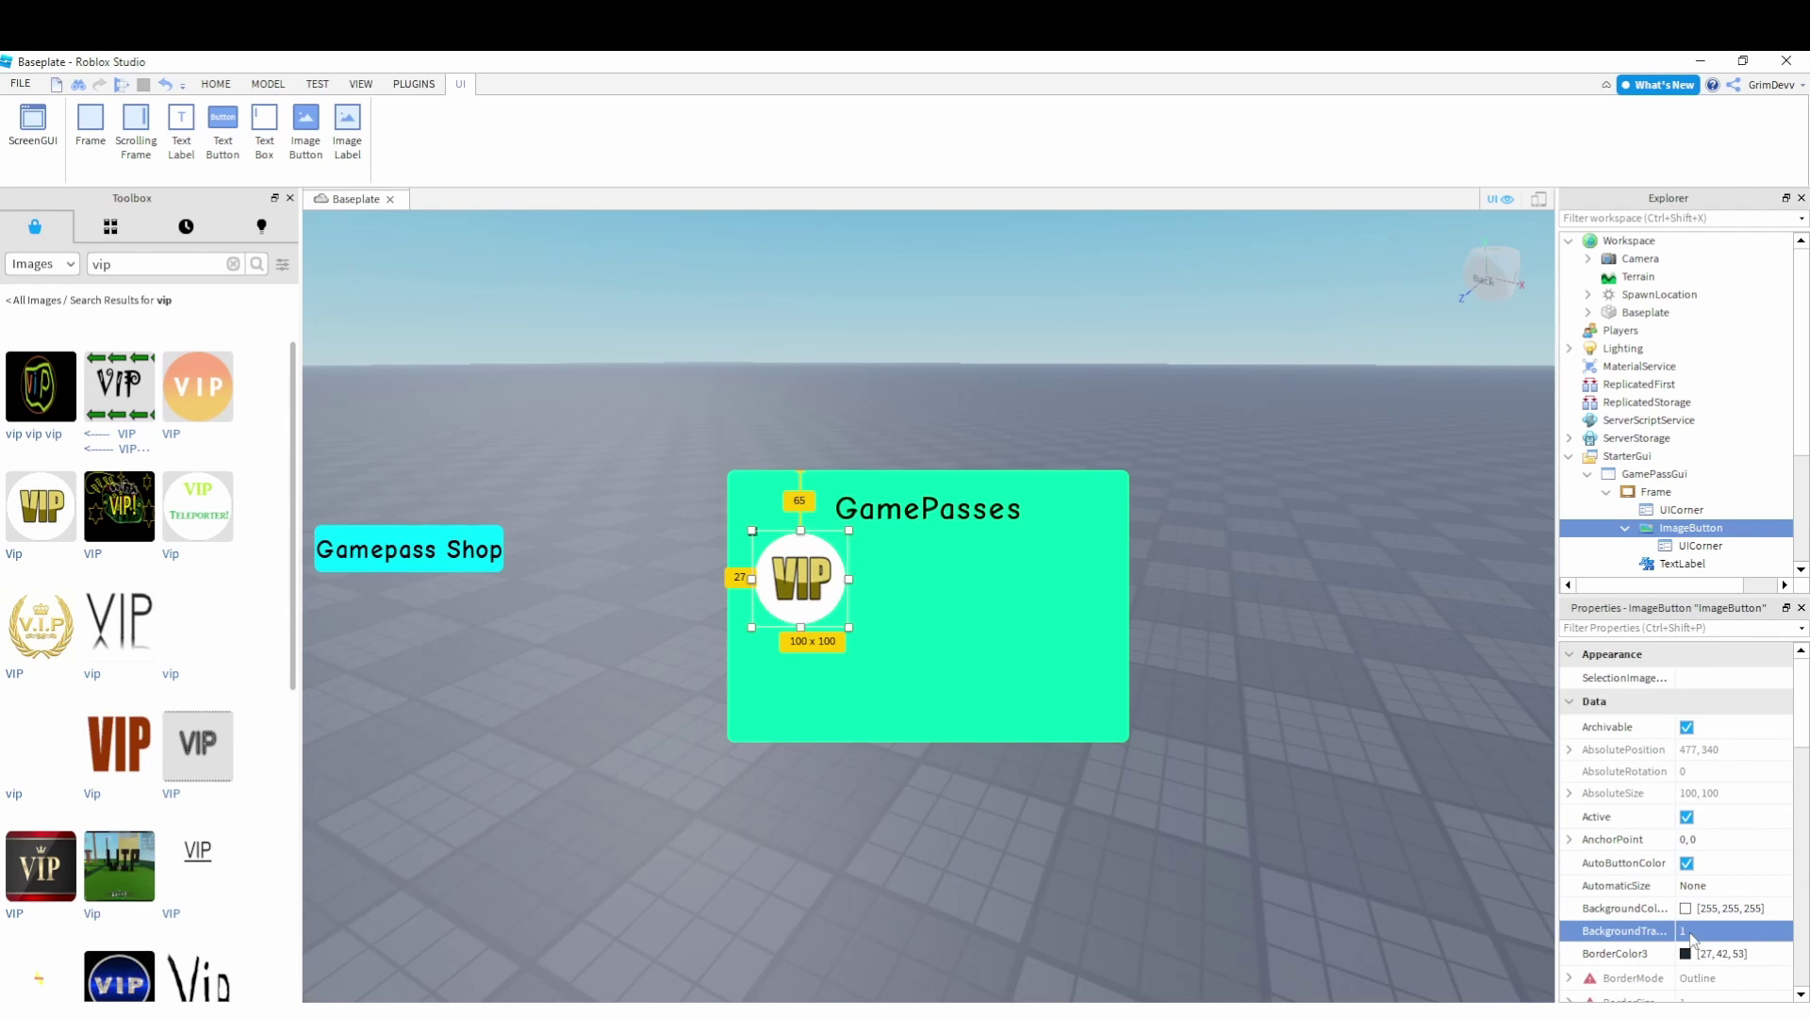
pyautogui.click(1163, 771)
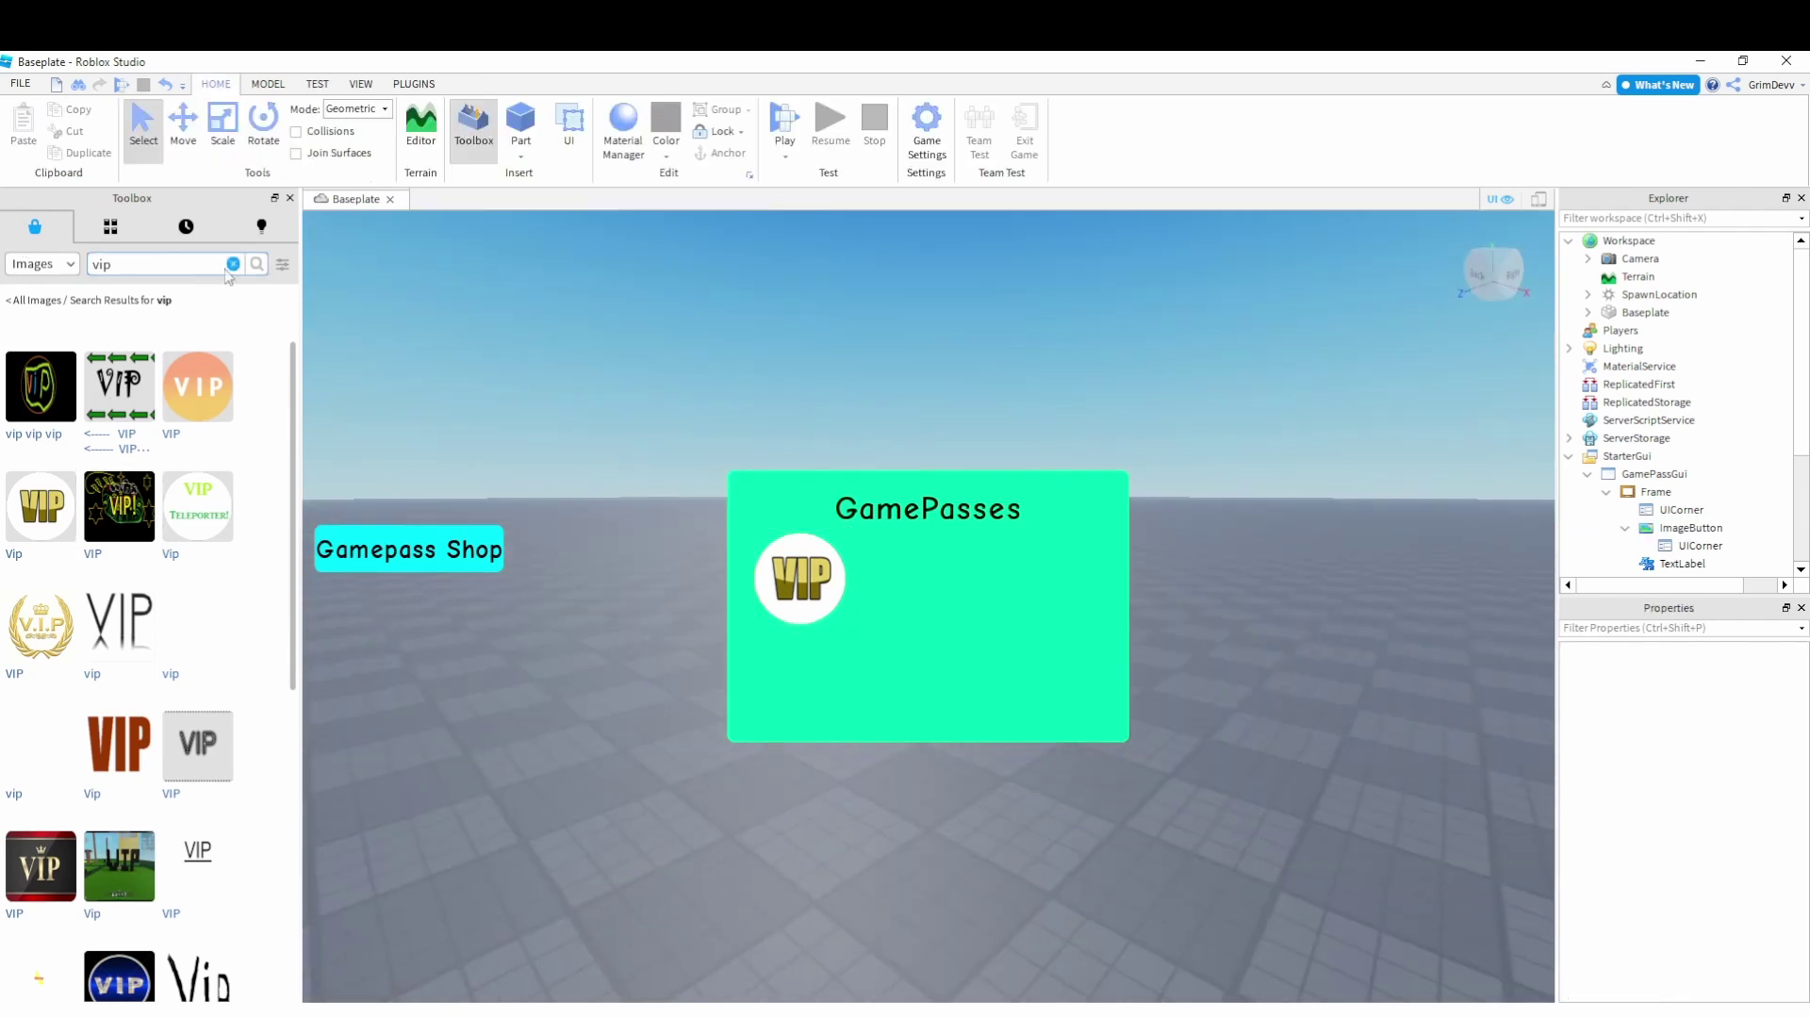
# Clear the Toolbox image search and switch its category back to Models
pyautogui.click(232, 265)
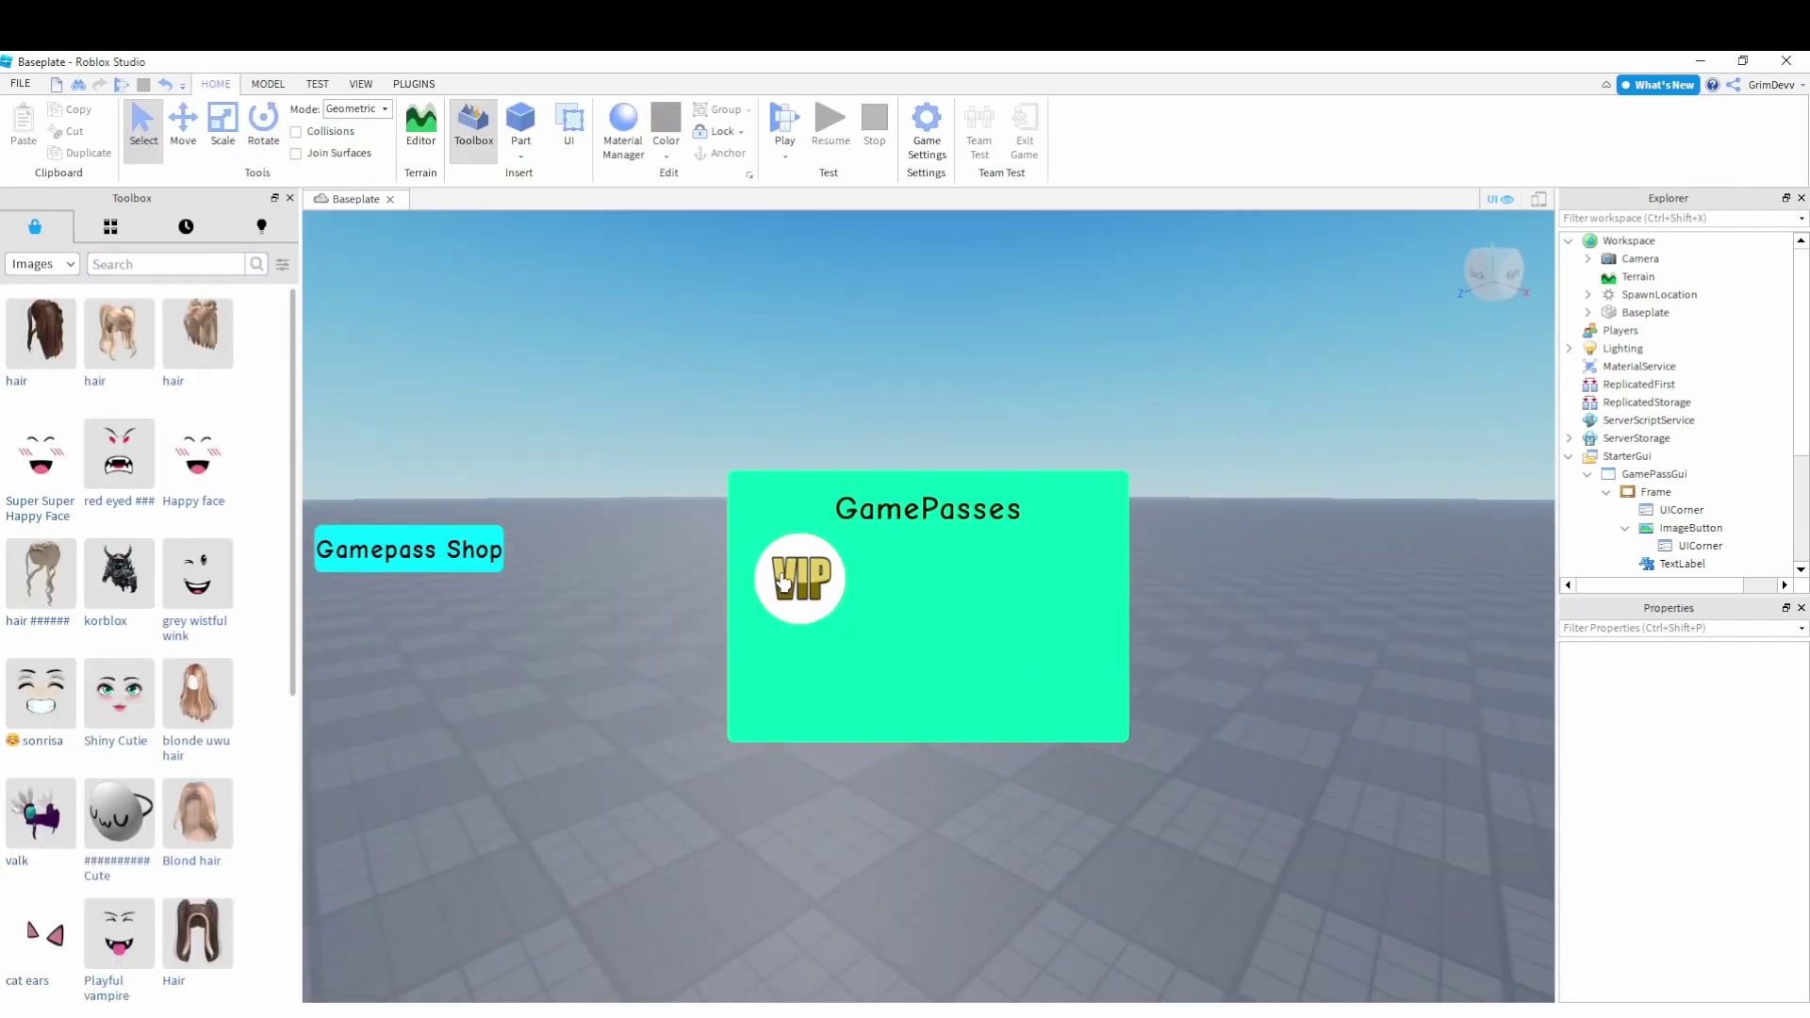
pyautogui.click(42, 264)
pyautogui.click(37, 287)
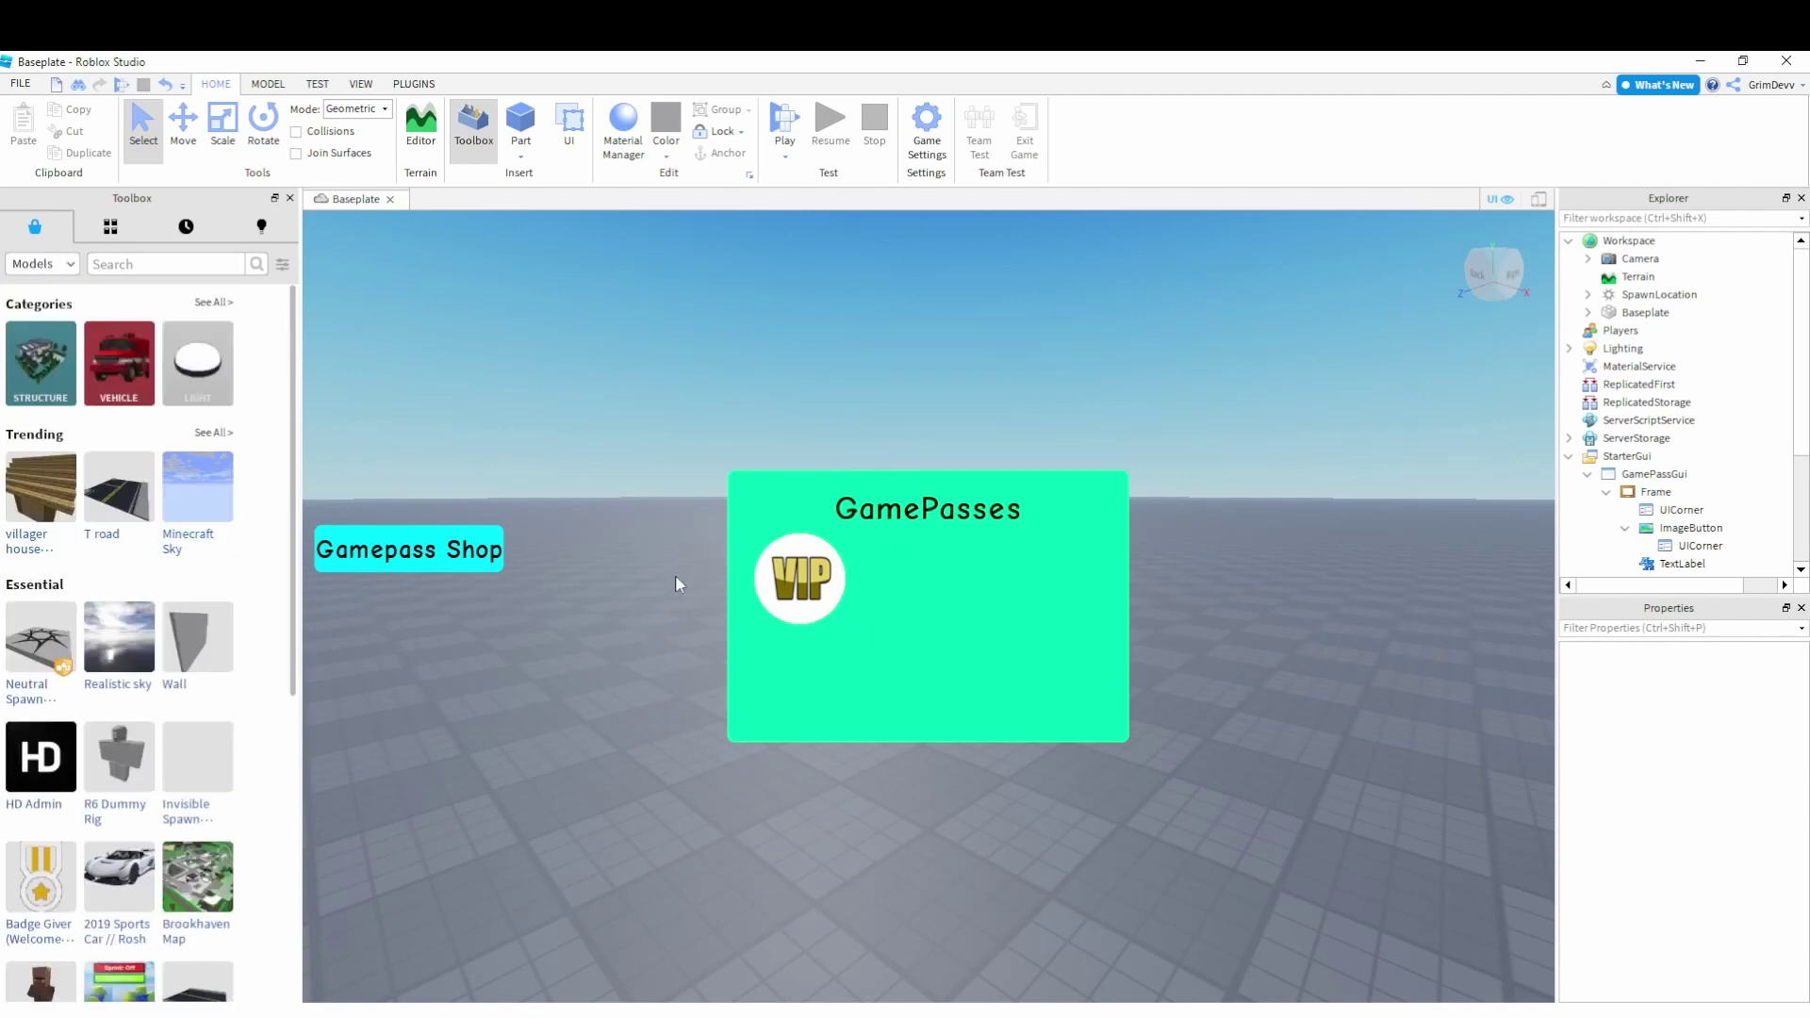
# Enlarge the VIP image button to about 131 x 132 and reposition it in the frame
pyautogui.click(1691, 527)
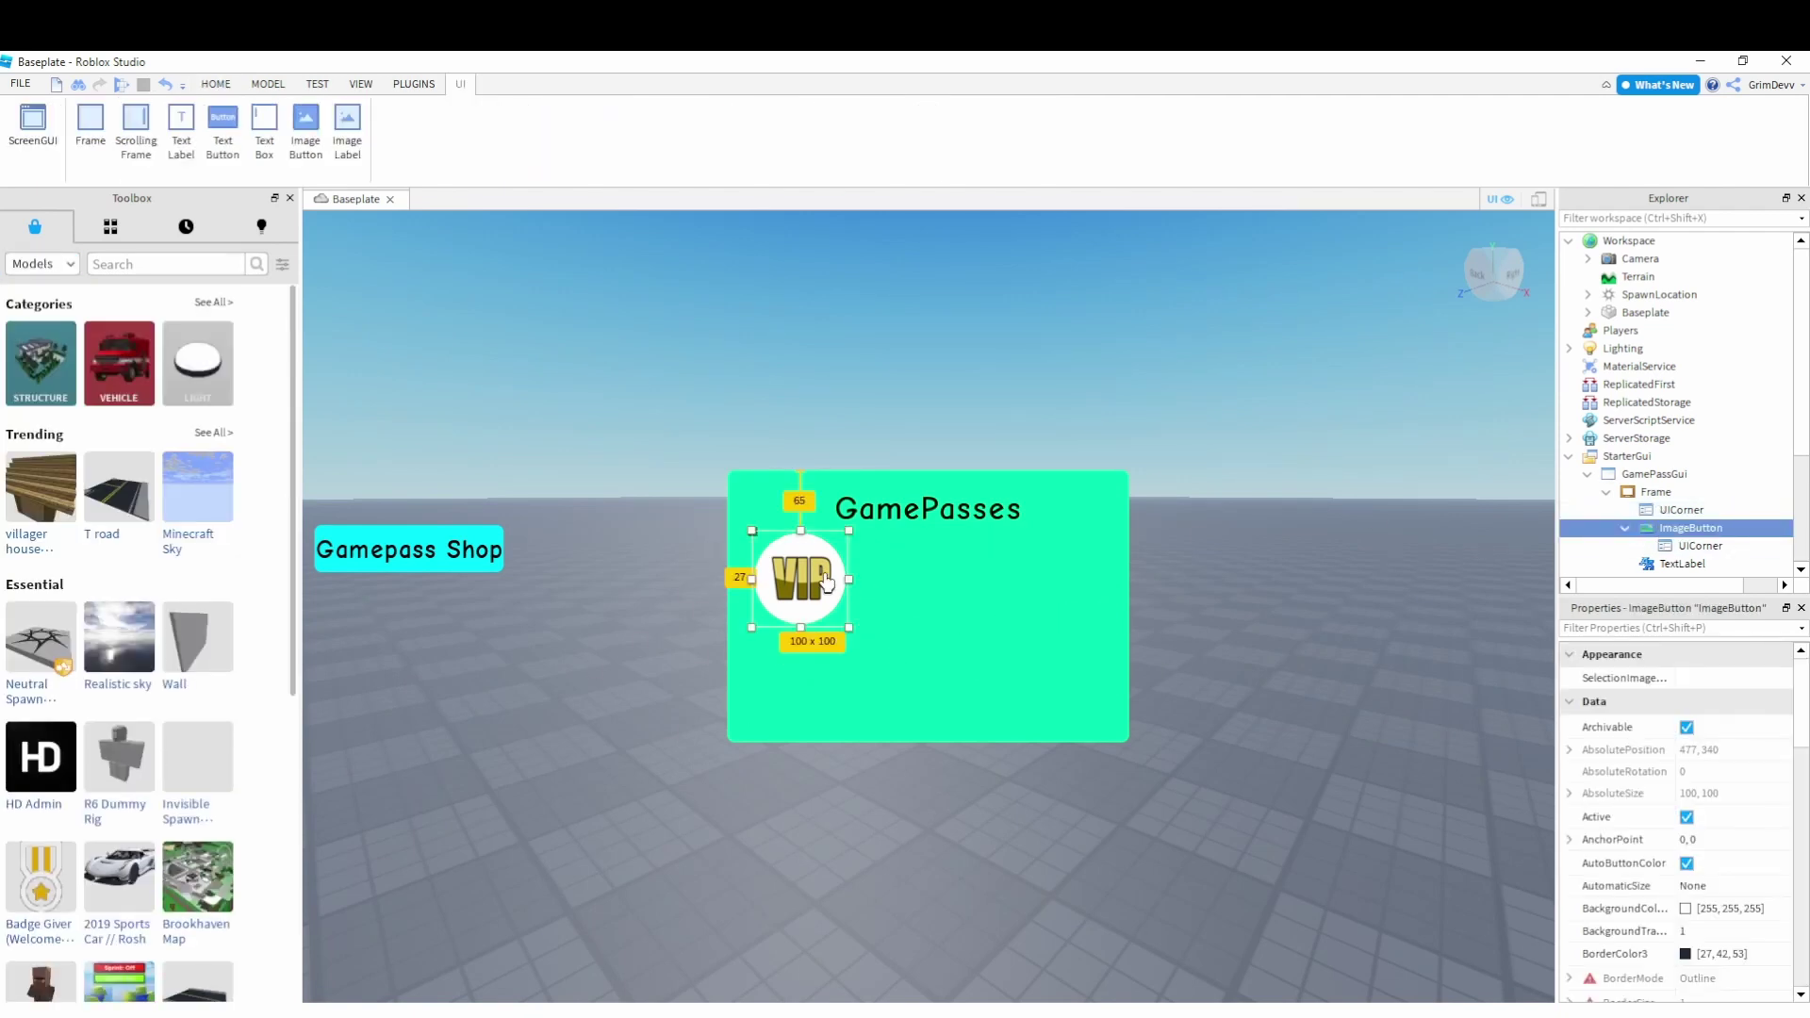
pyautogui.moveTo(819, 580); pyautogui.dragTo(882, 657)
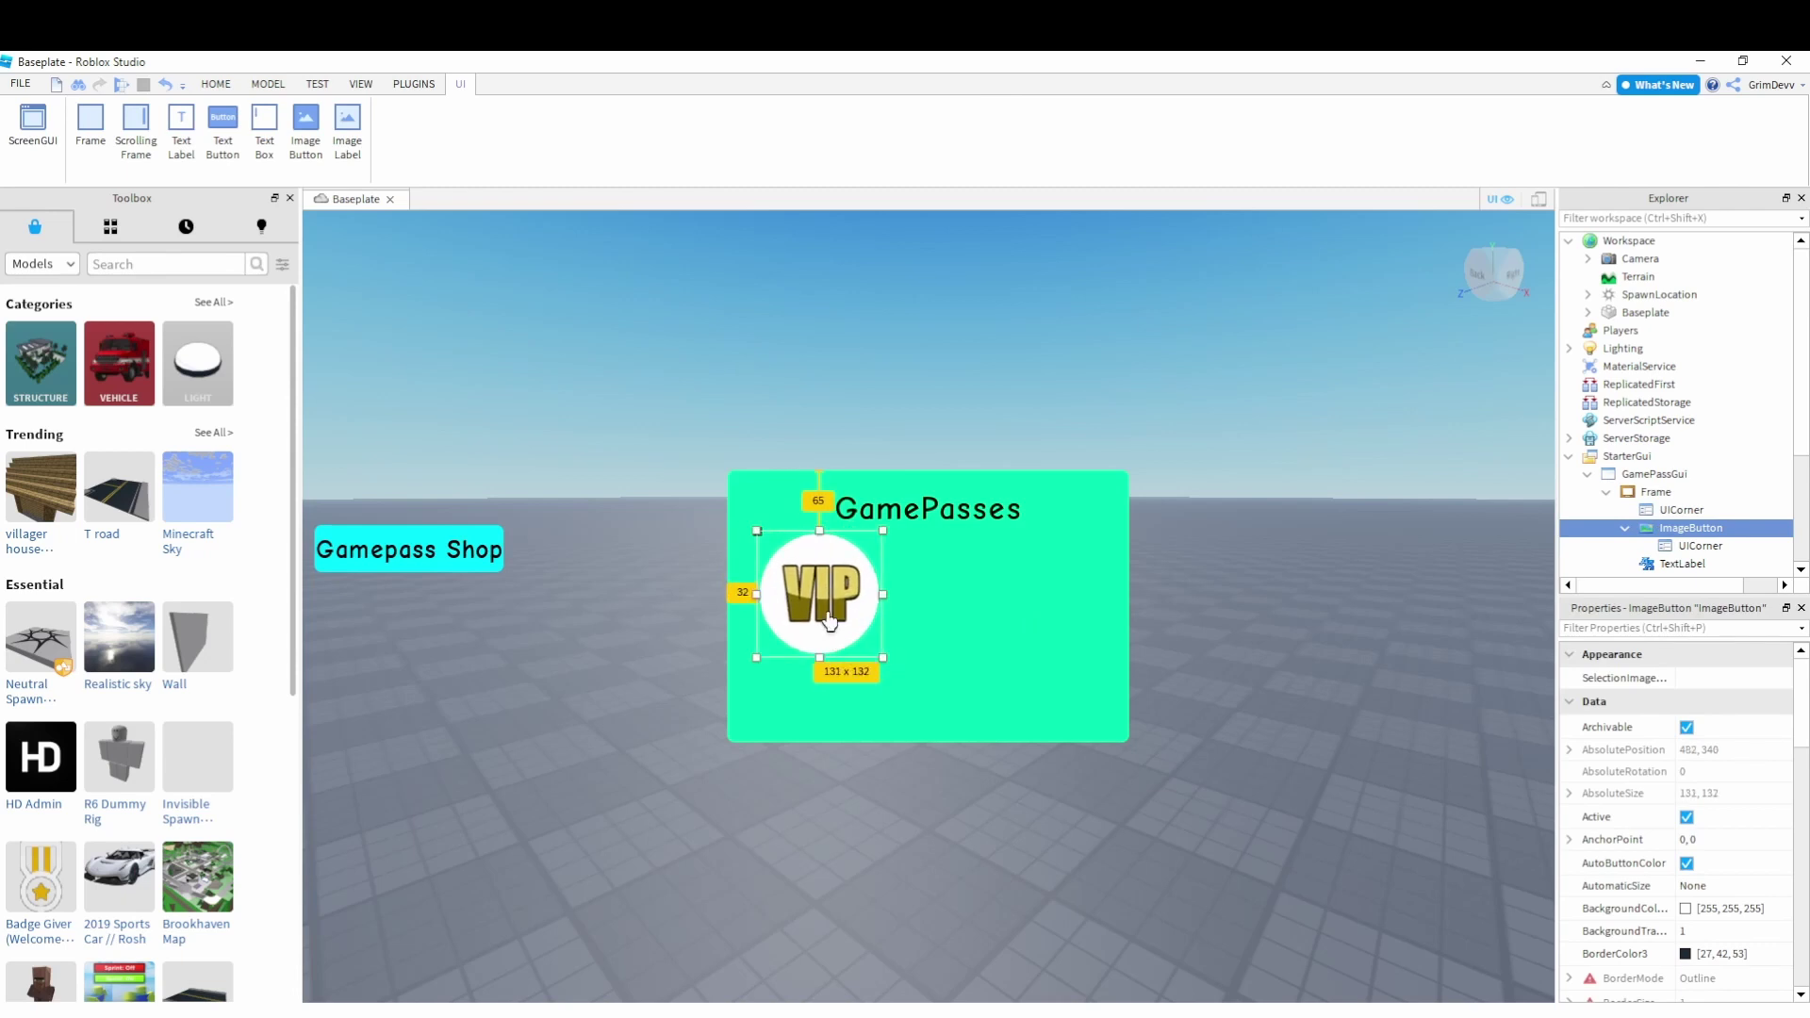
pyautogui.moveTo(835, 603); pyautogui.dragTo(831, 615)
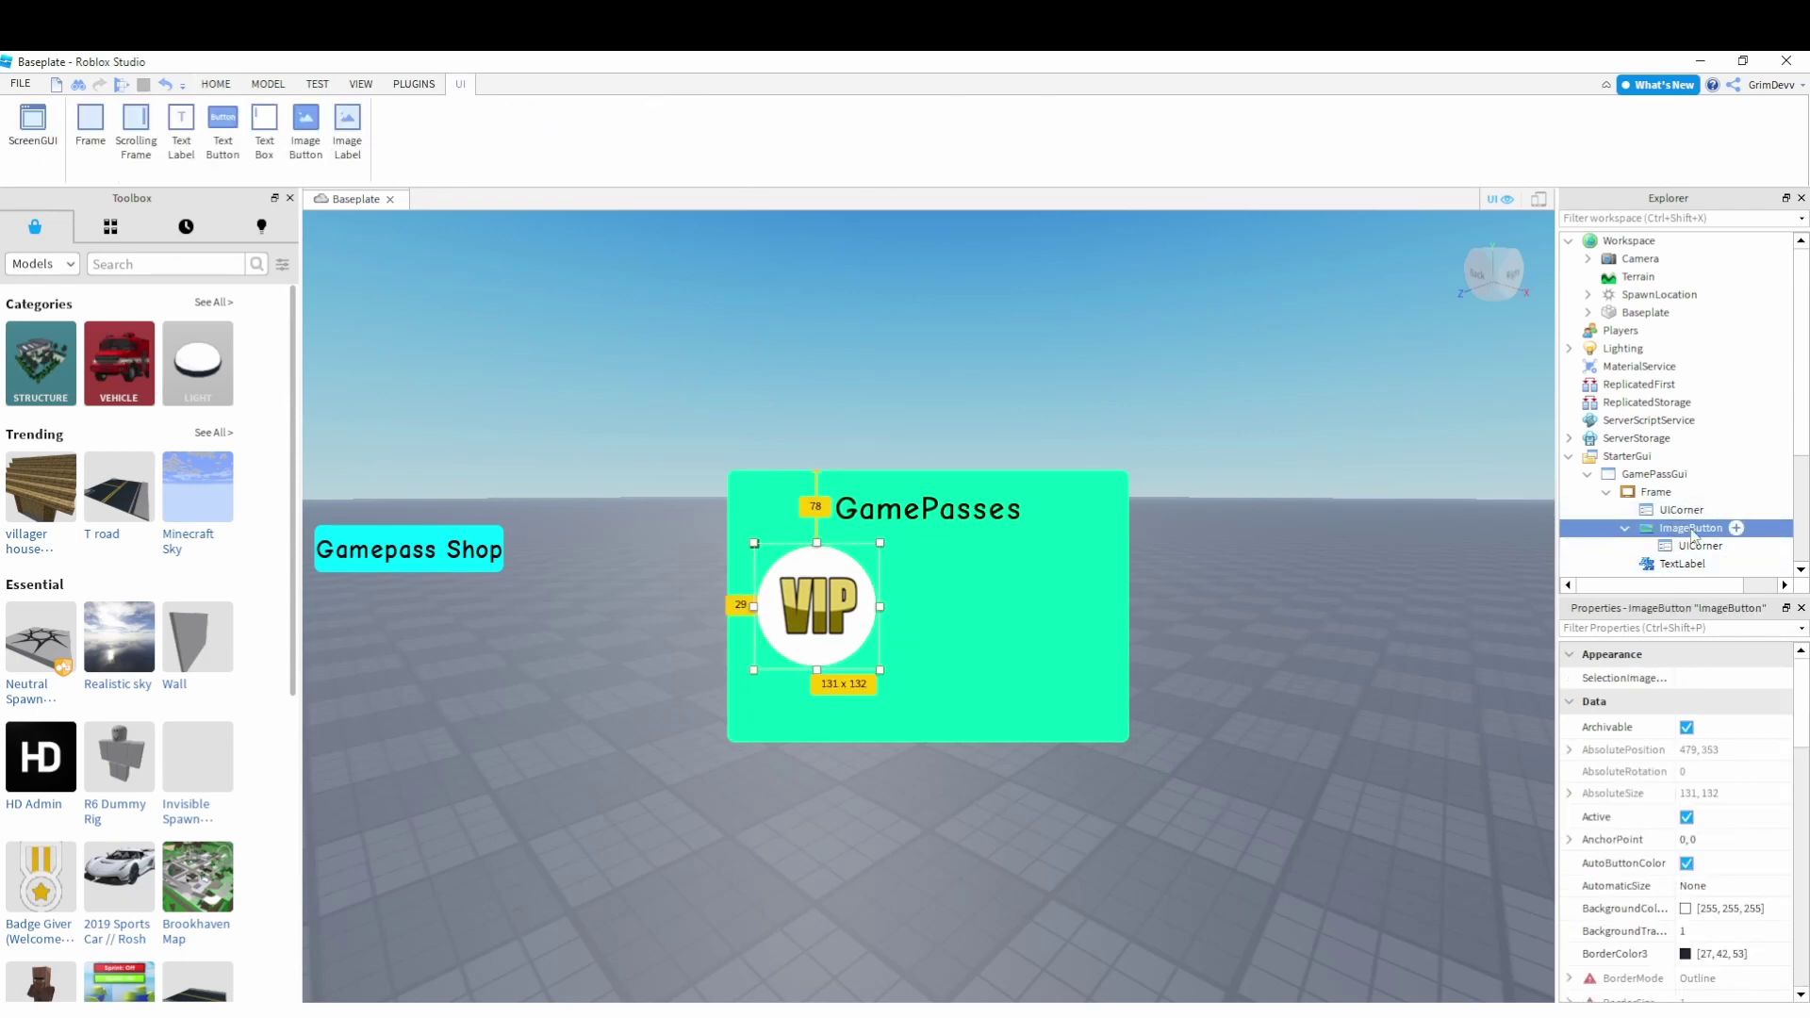
# Rename the ImageButton to VIP
pyautogui.rightClick(1693, 535)
pyautogui.click(1610, 170)
pyautogui.write('VIP')
pyautogui.press('Return')
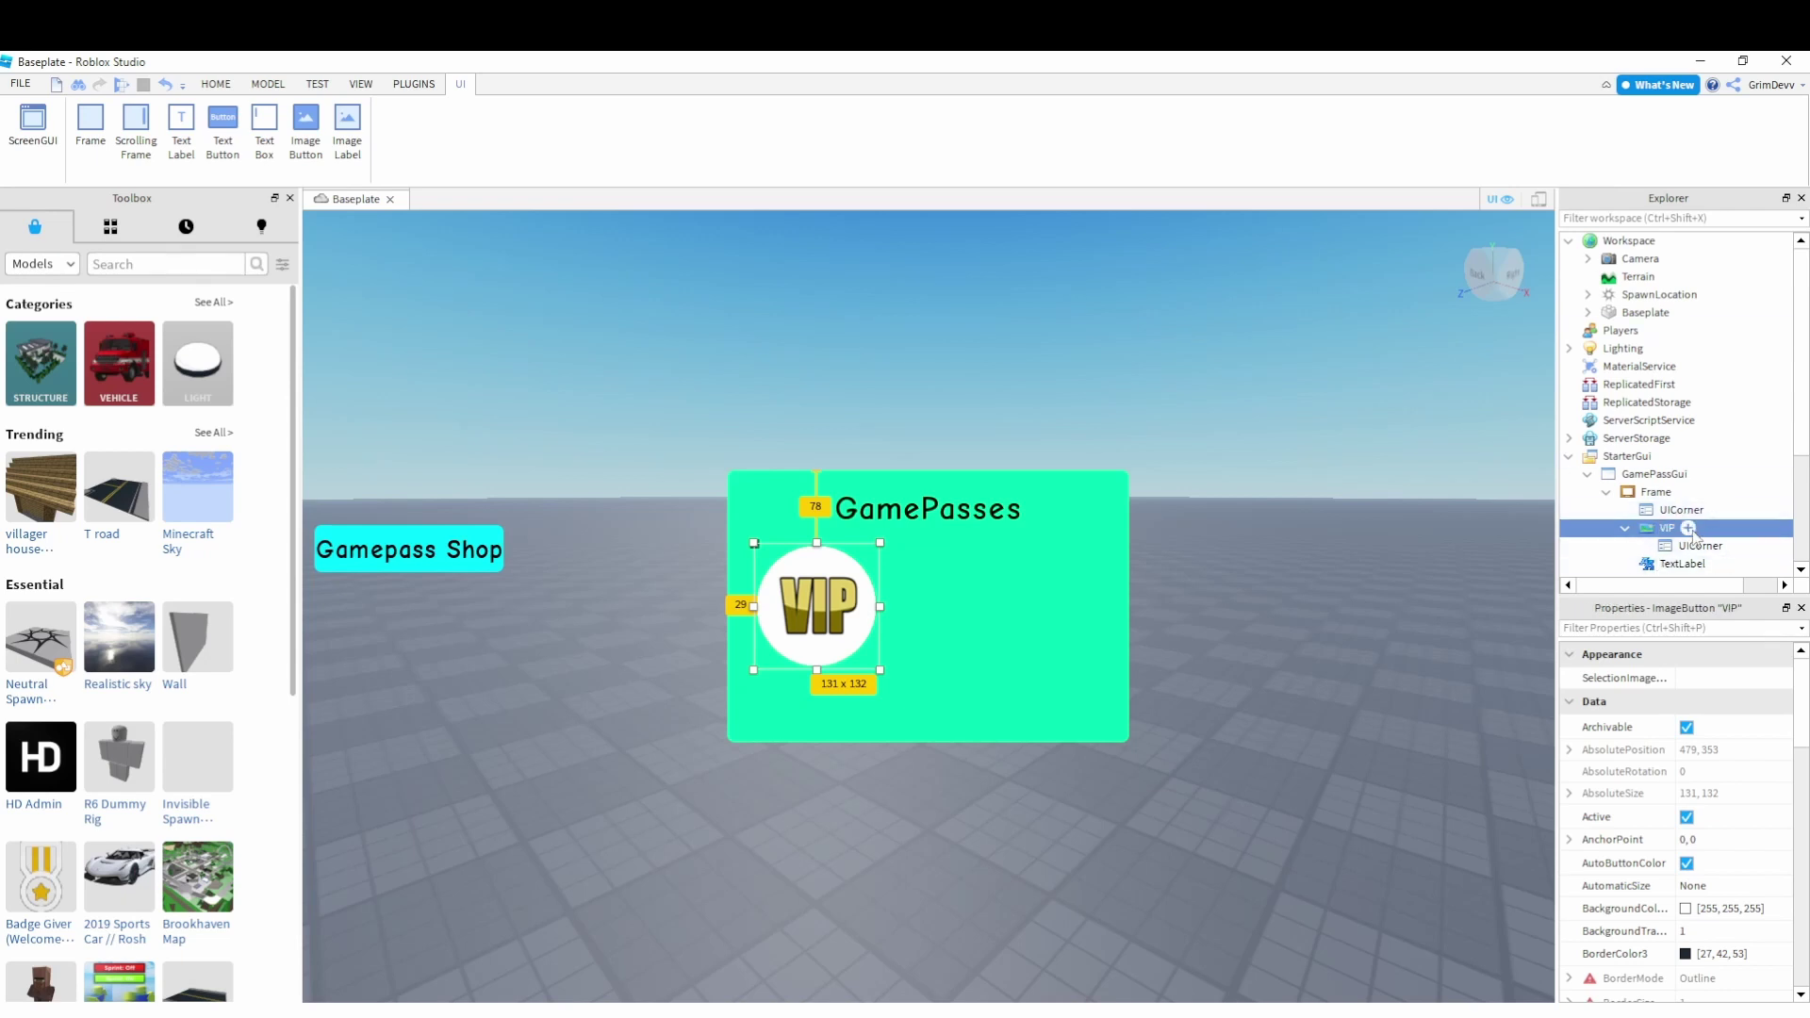
# Insert a NumberValue under VIP and rename it ID
pyautogui.click(1688, 527)
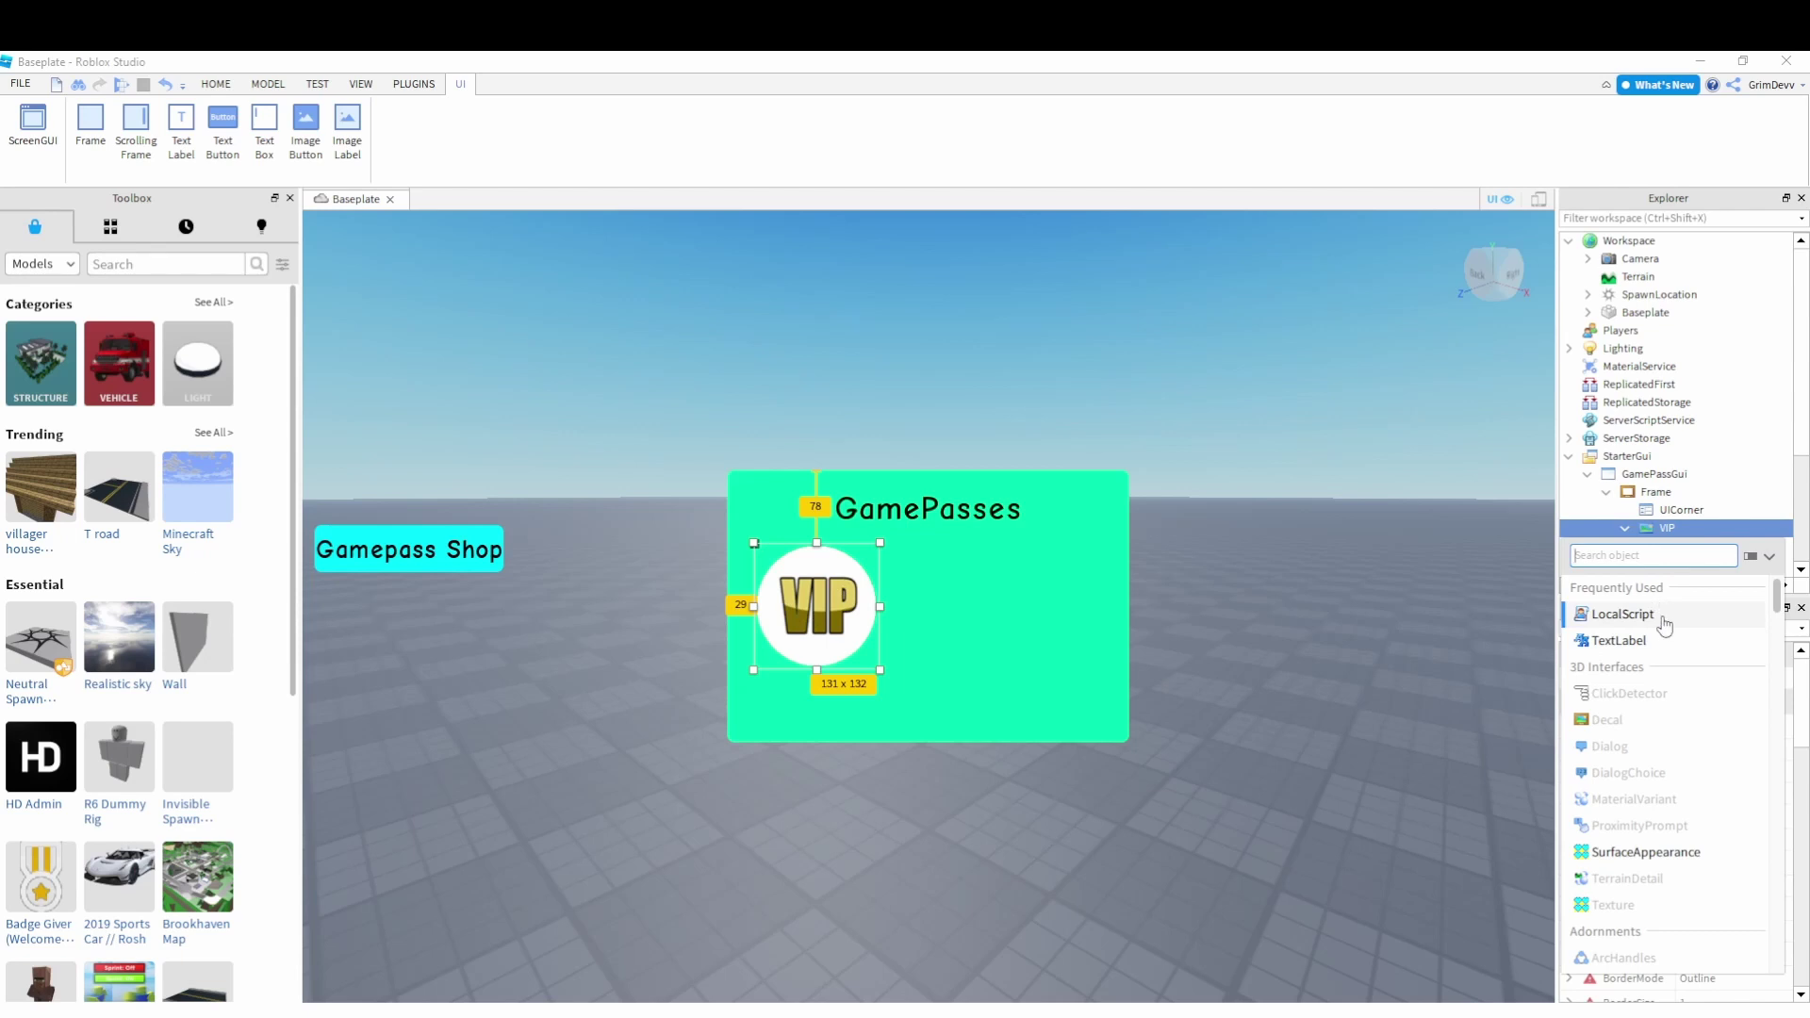
pyautogui.write('value')
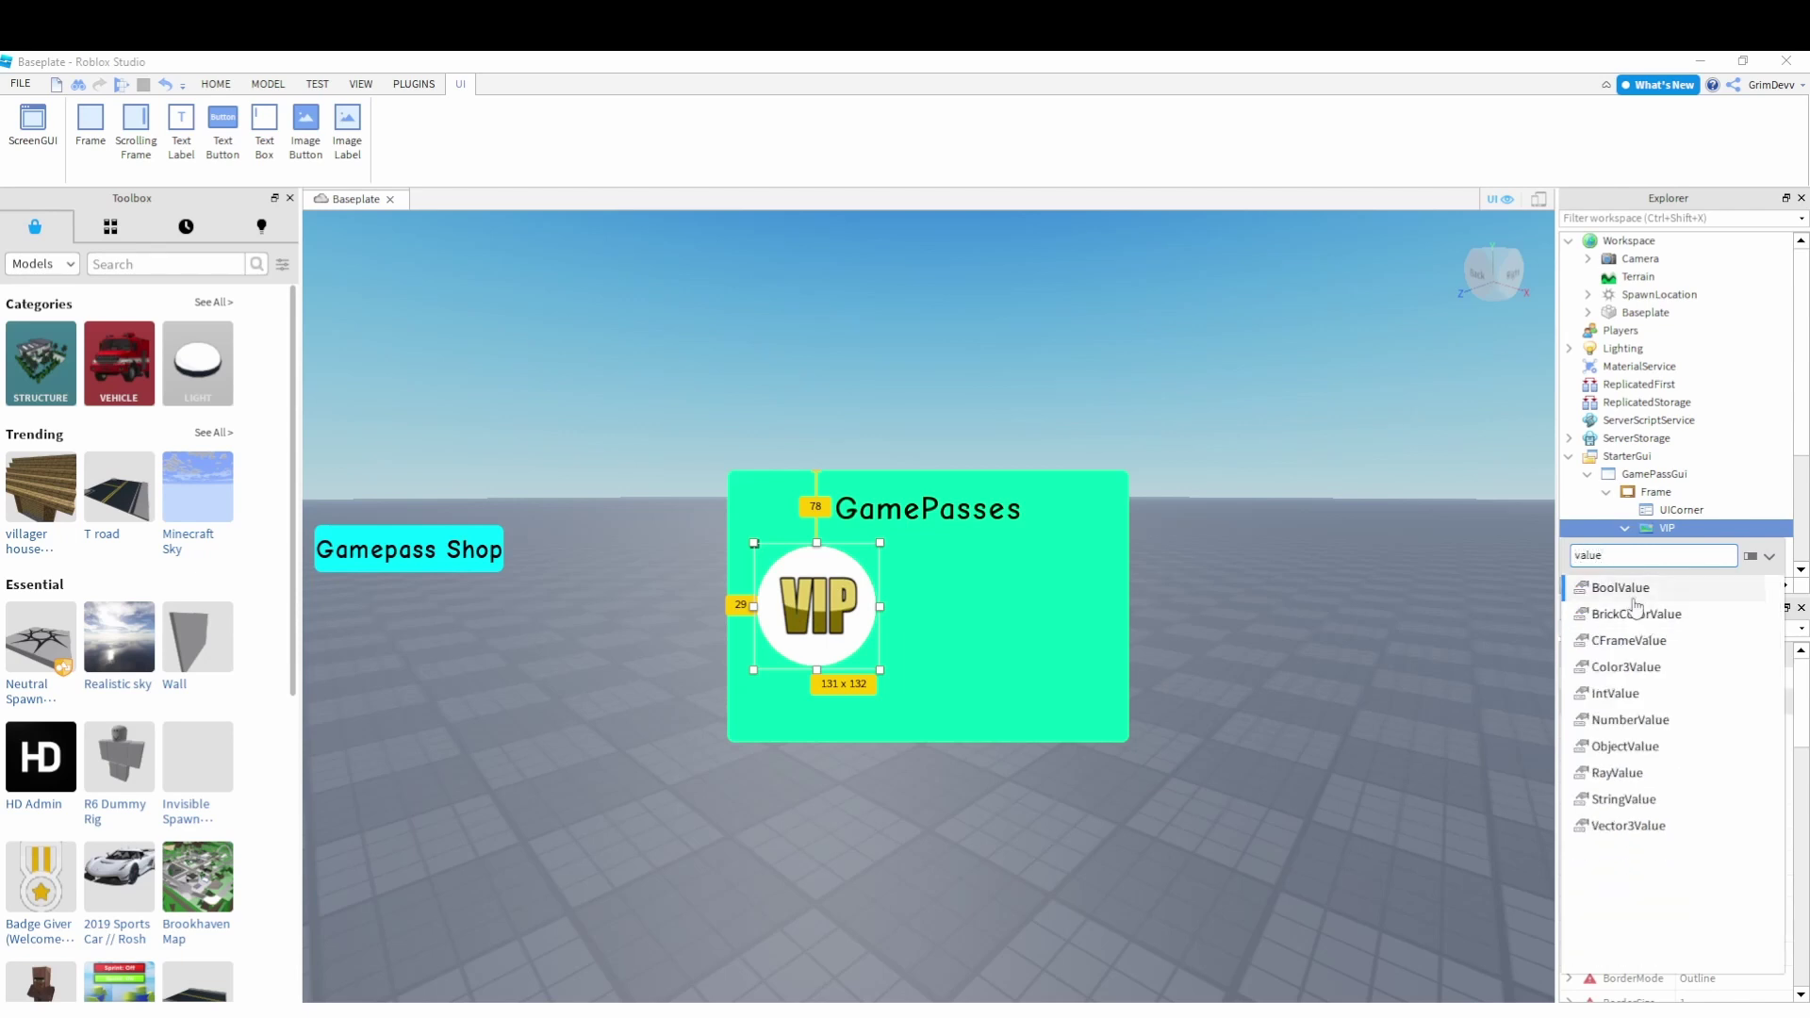
pyautogui.click(1634, 720)
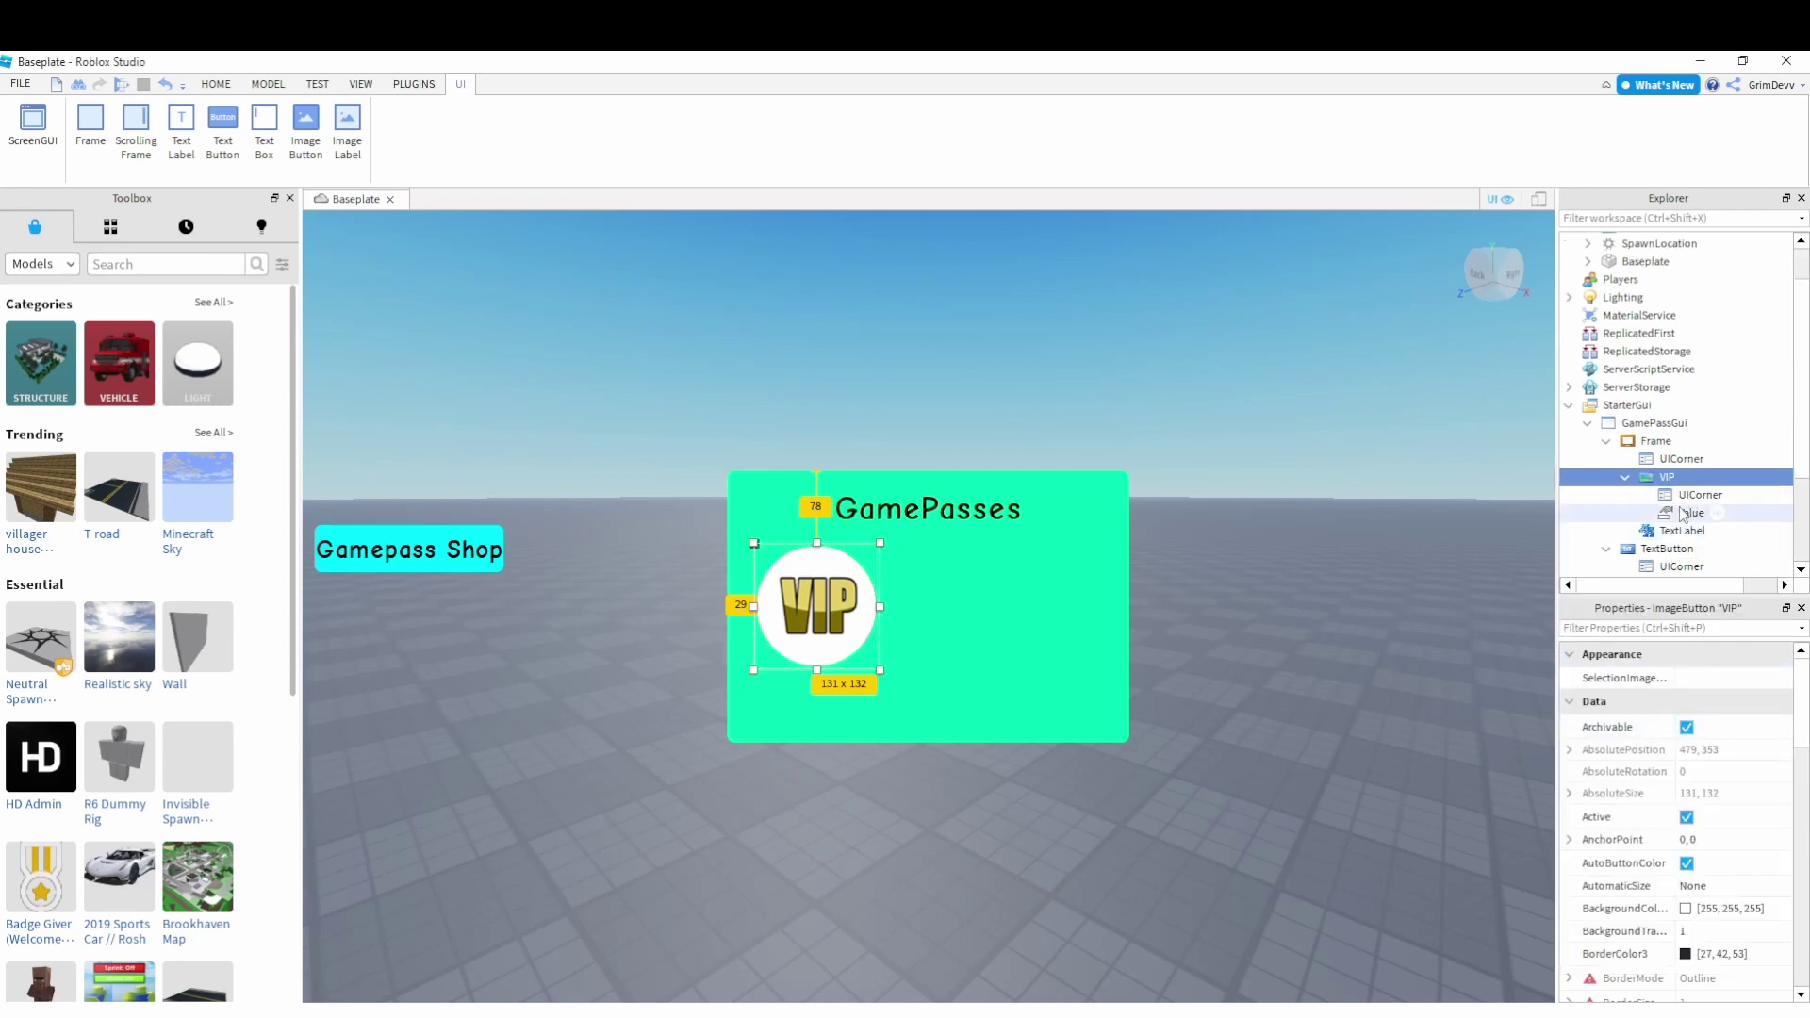
pyautogui.rightClick(1692, 514)
pyautogui.click(1586, 170)
pyautogui.write('ID')
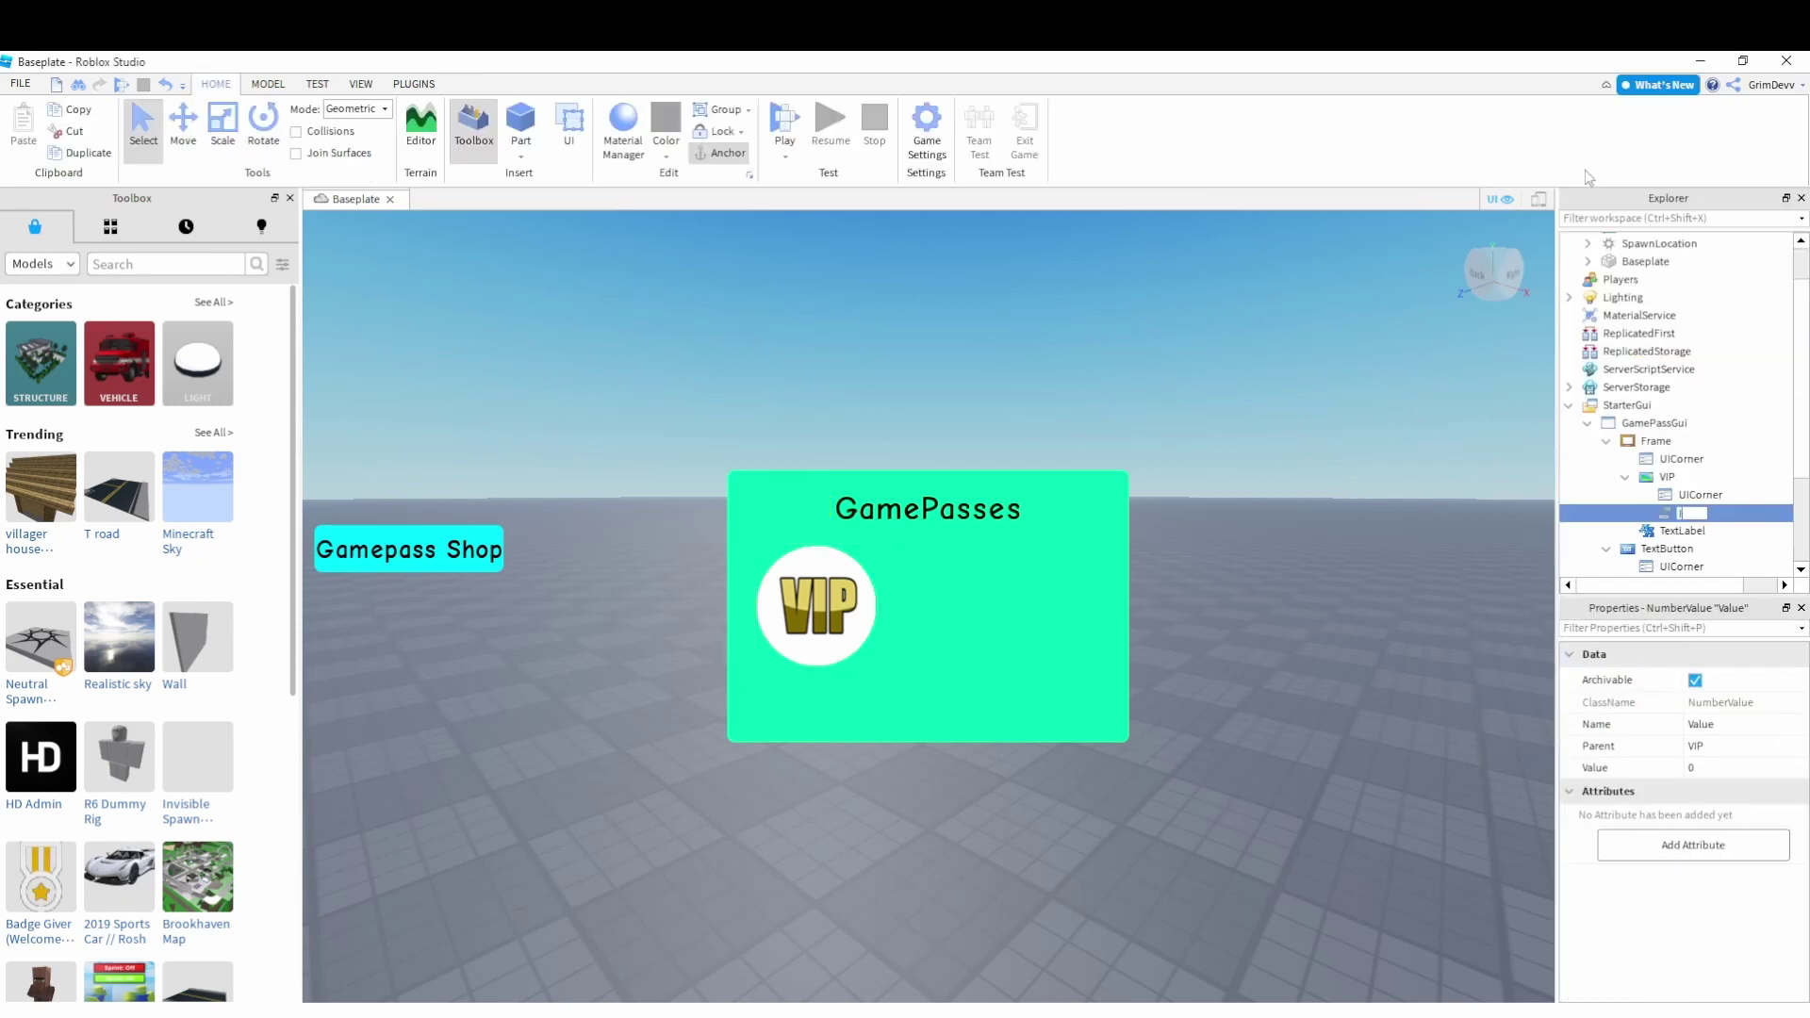
pyautogui.press('Return')
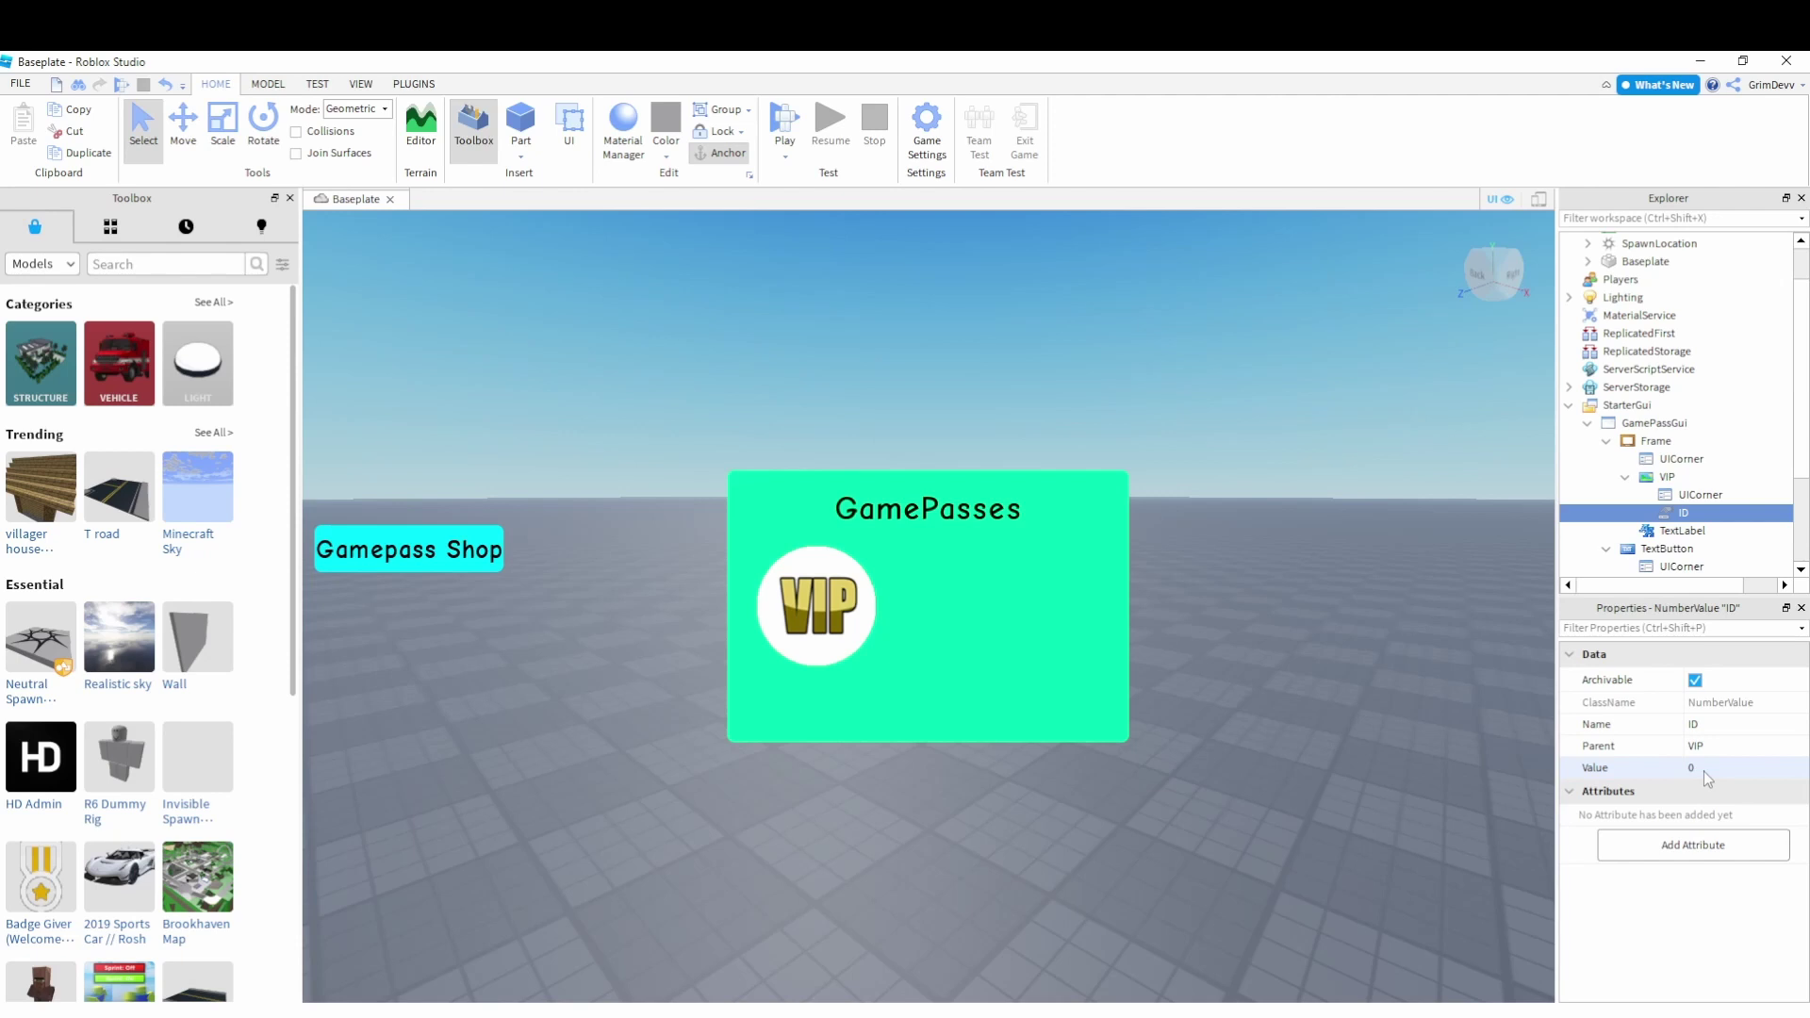
# Add a LocalScript under the VIP button
pyautogui.click(1668, 477)
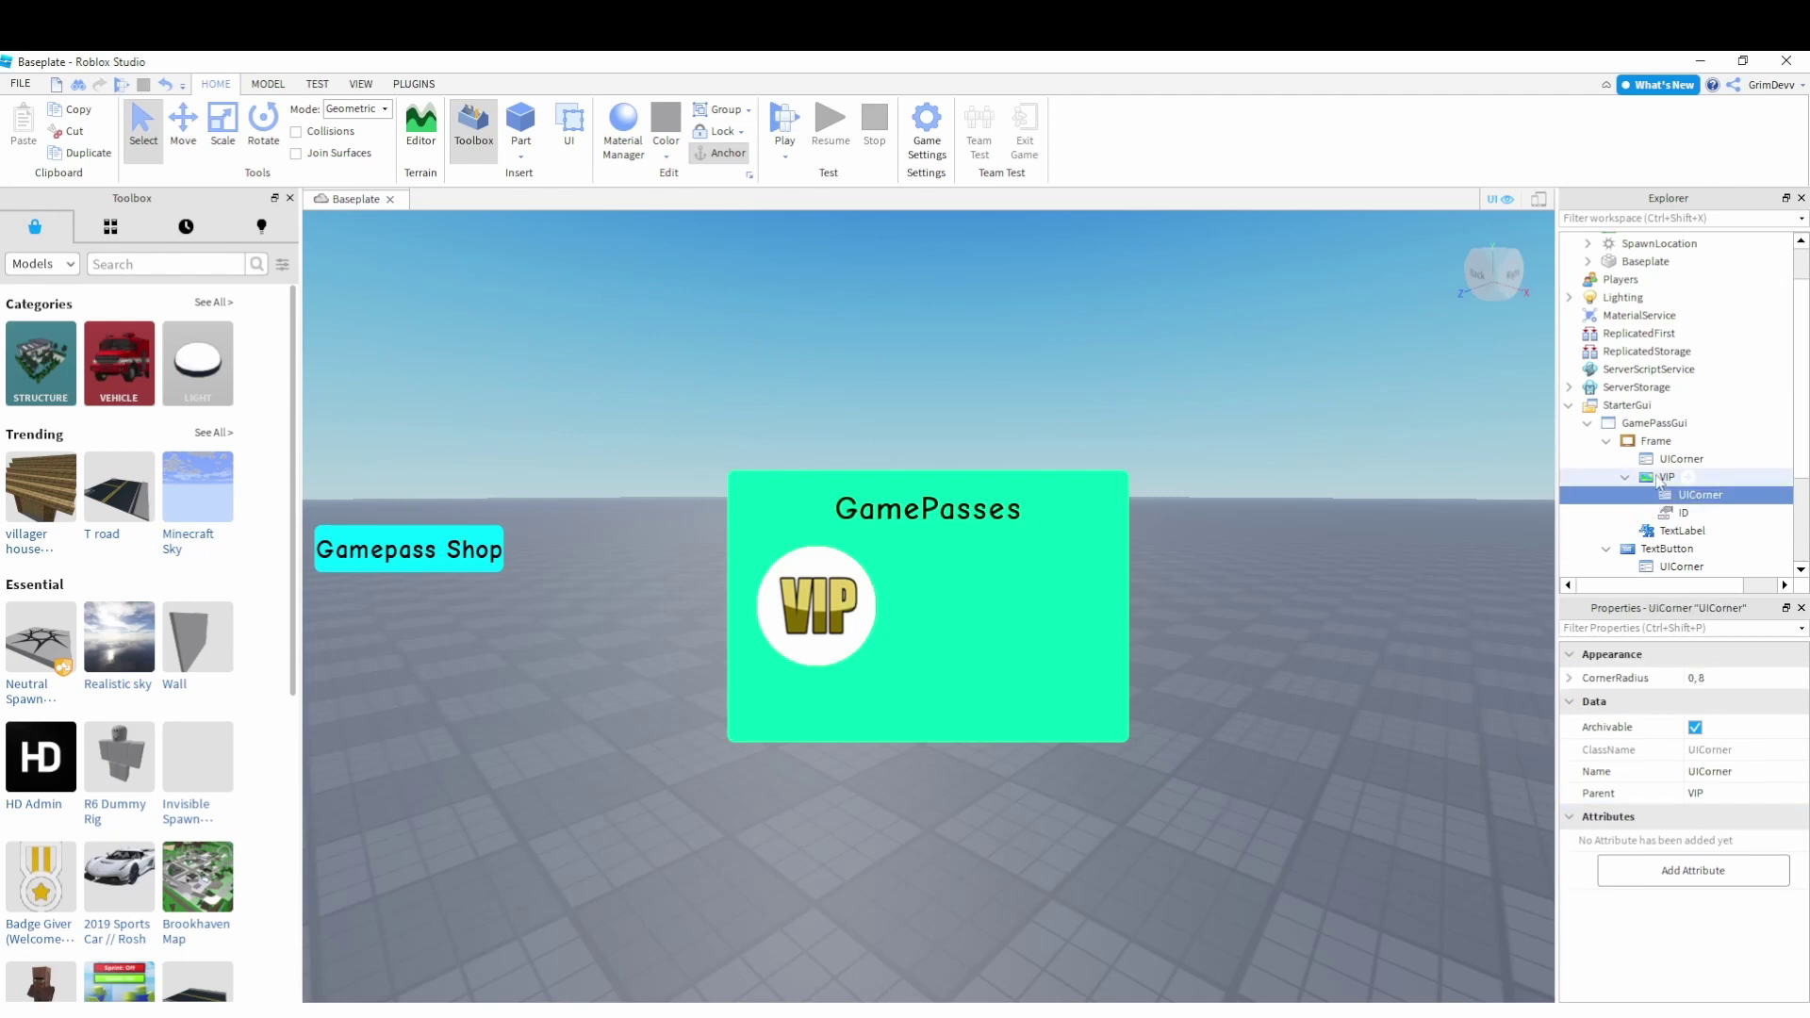
pyautogui.click(1688, 477)
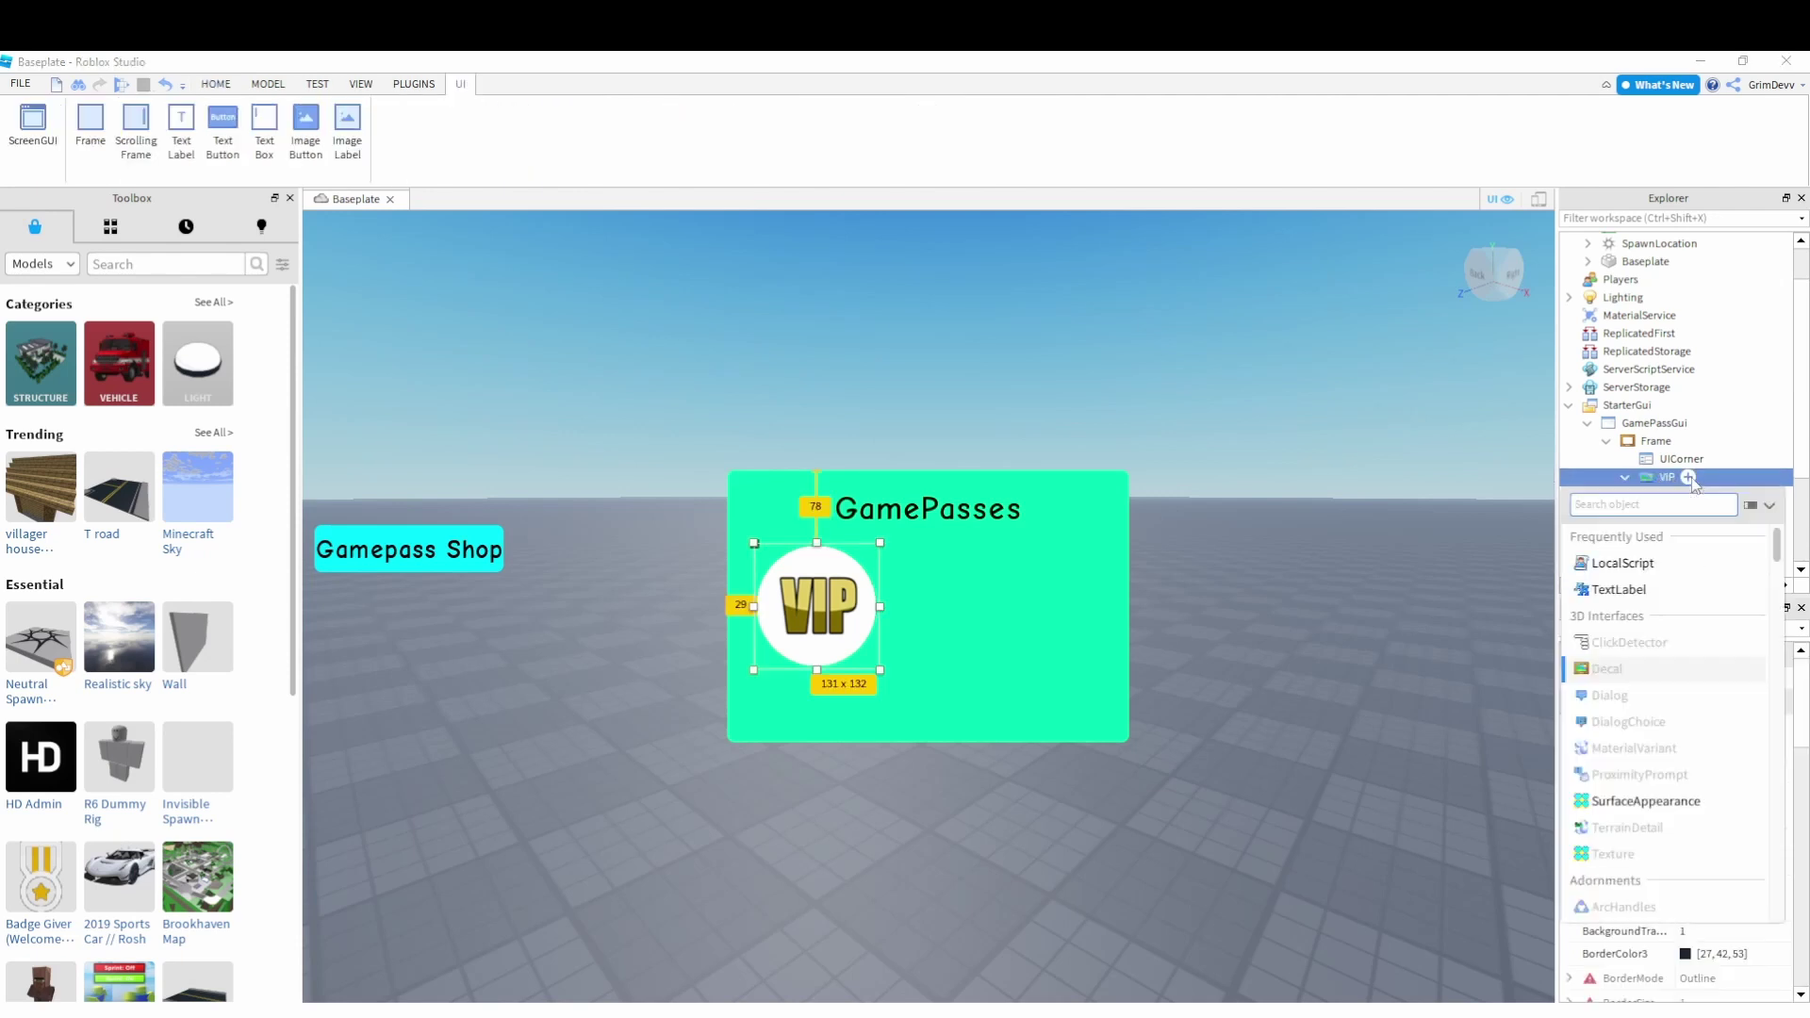
pyautogui.click(1666, 487)
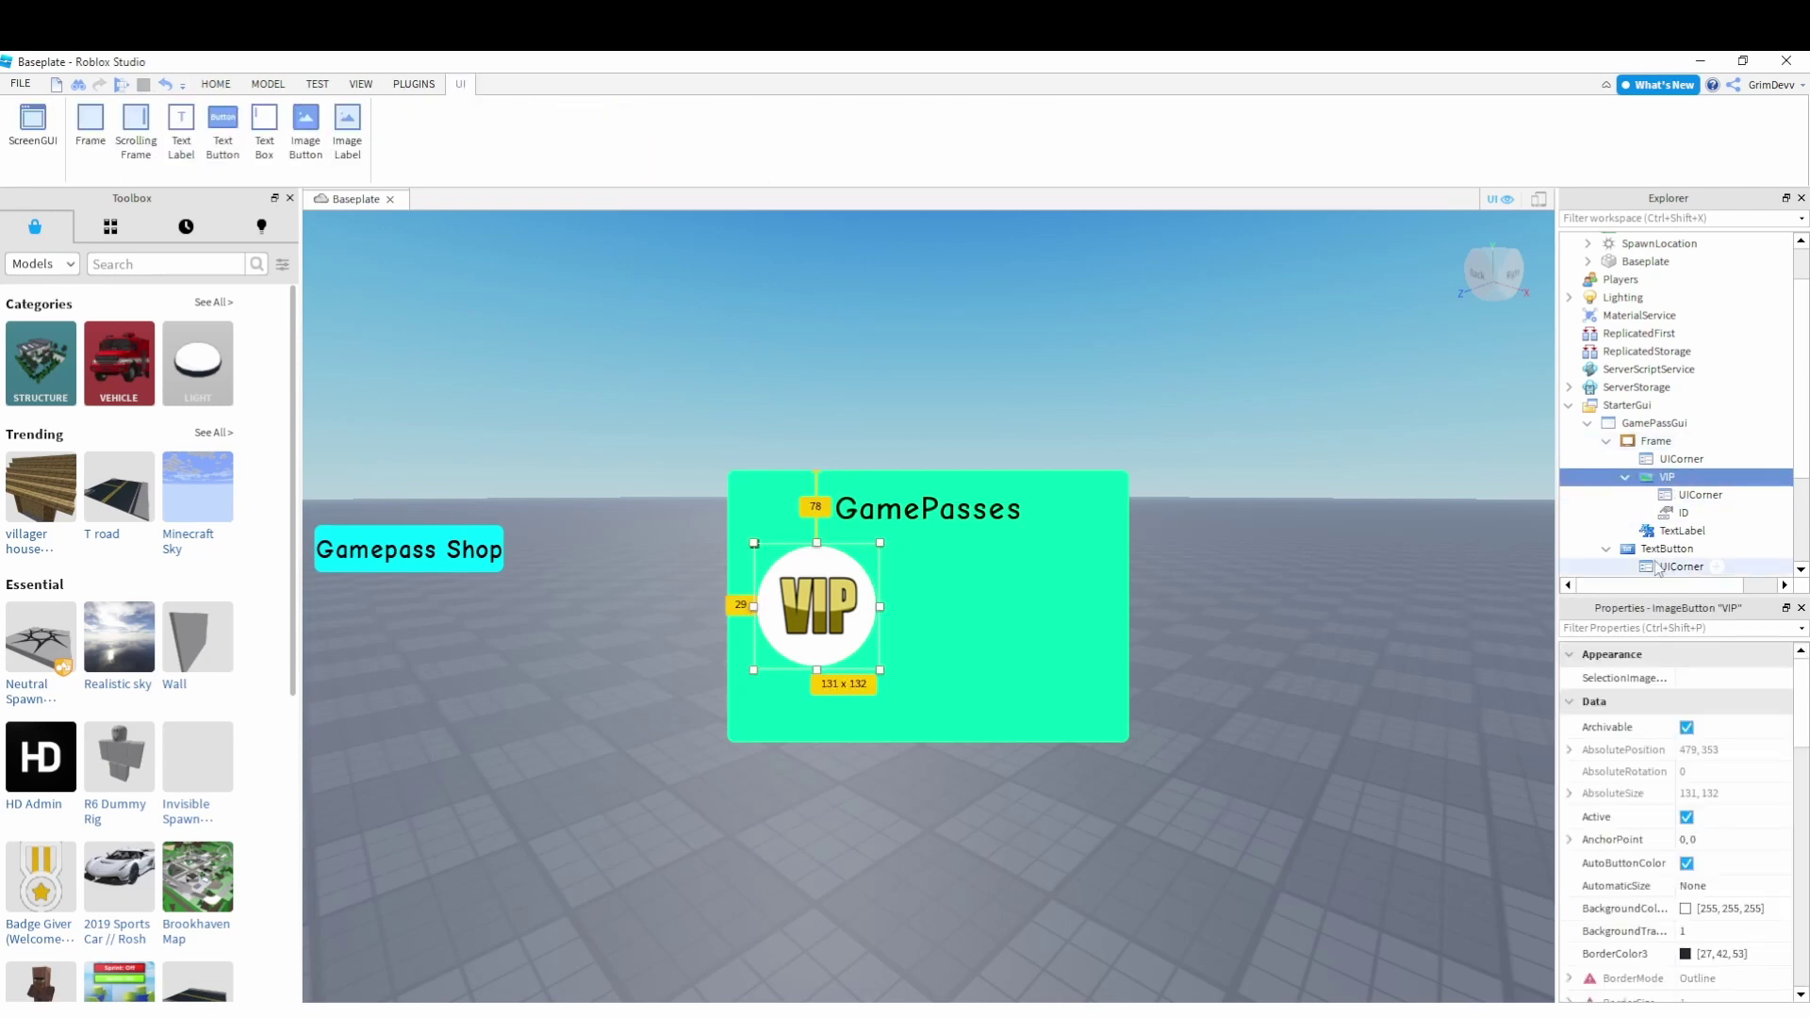
pyautogui.click(1687, 477)
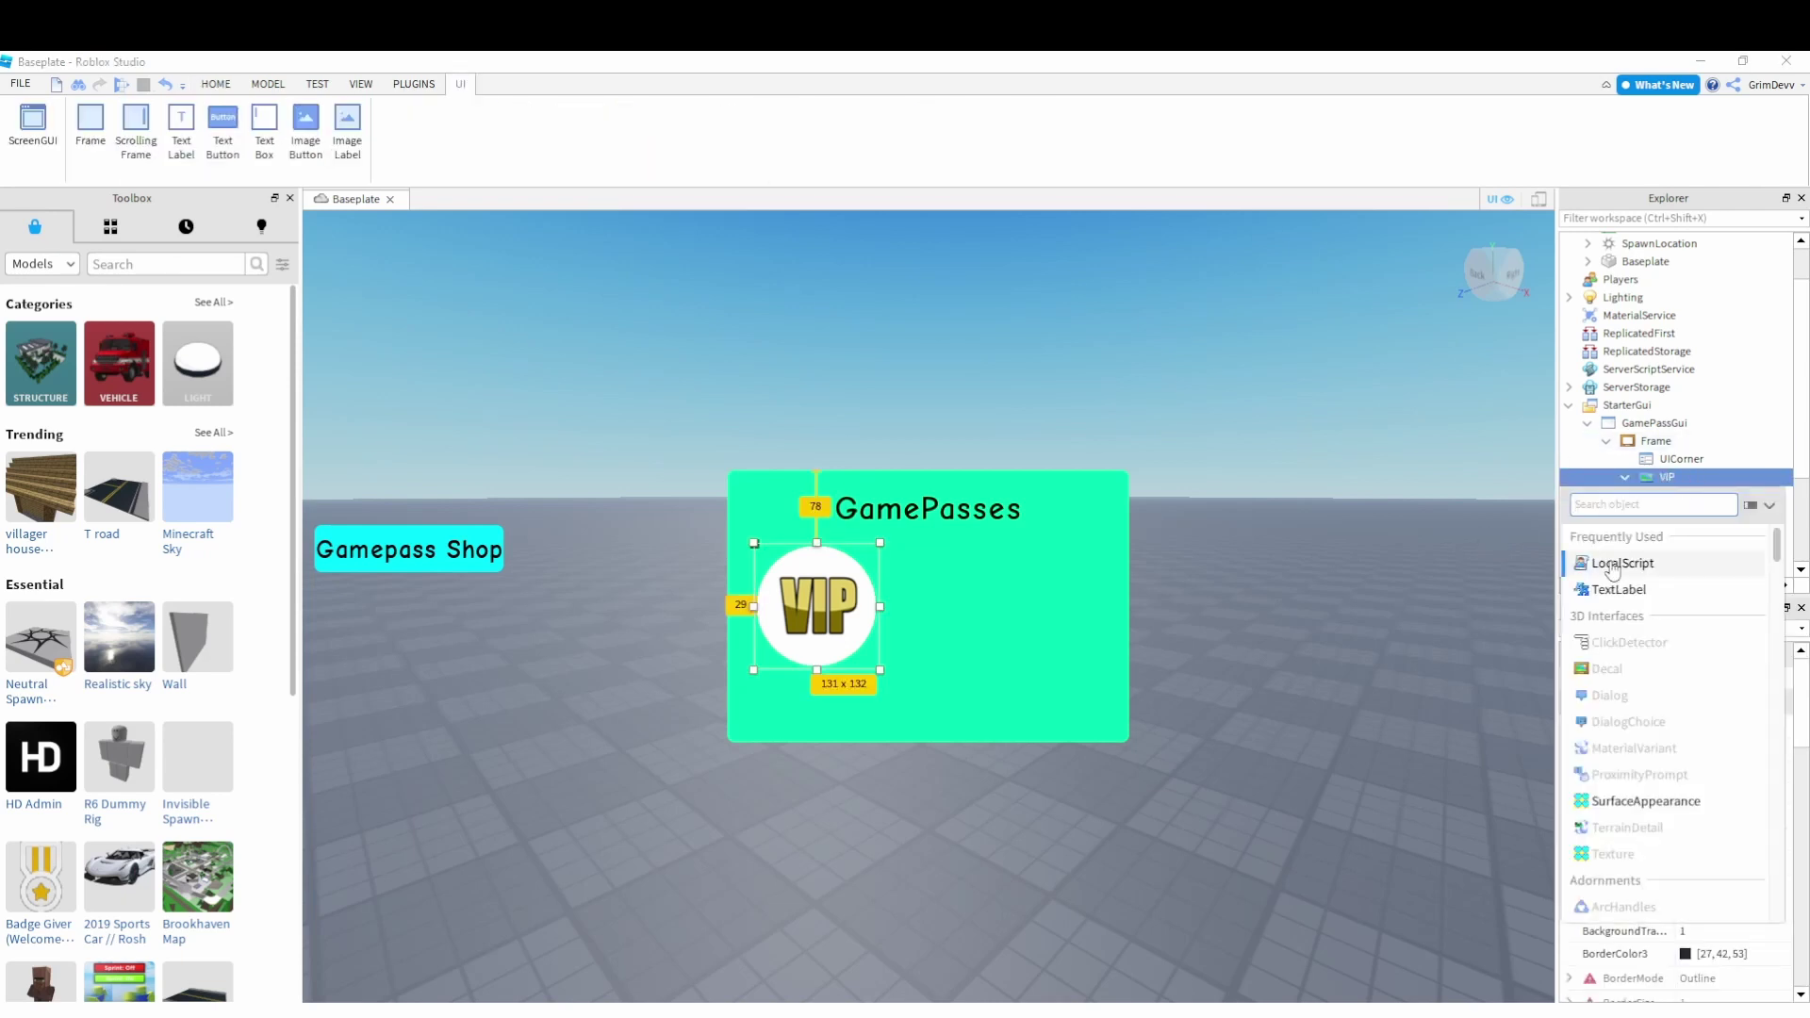